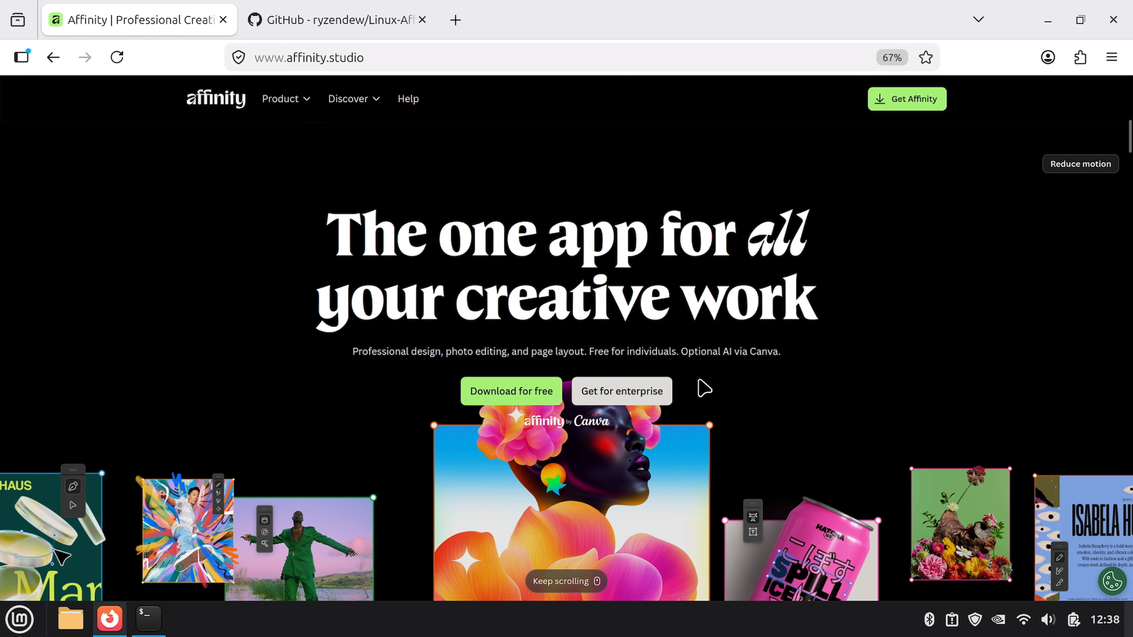
- Review the Affinity homepage, including its Vector, Pixel, Layout and Canva AI previews and the feature sections below them
scroll(704, 388, "down", 1)
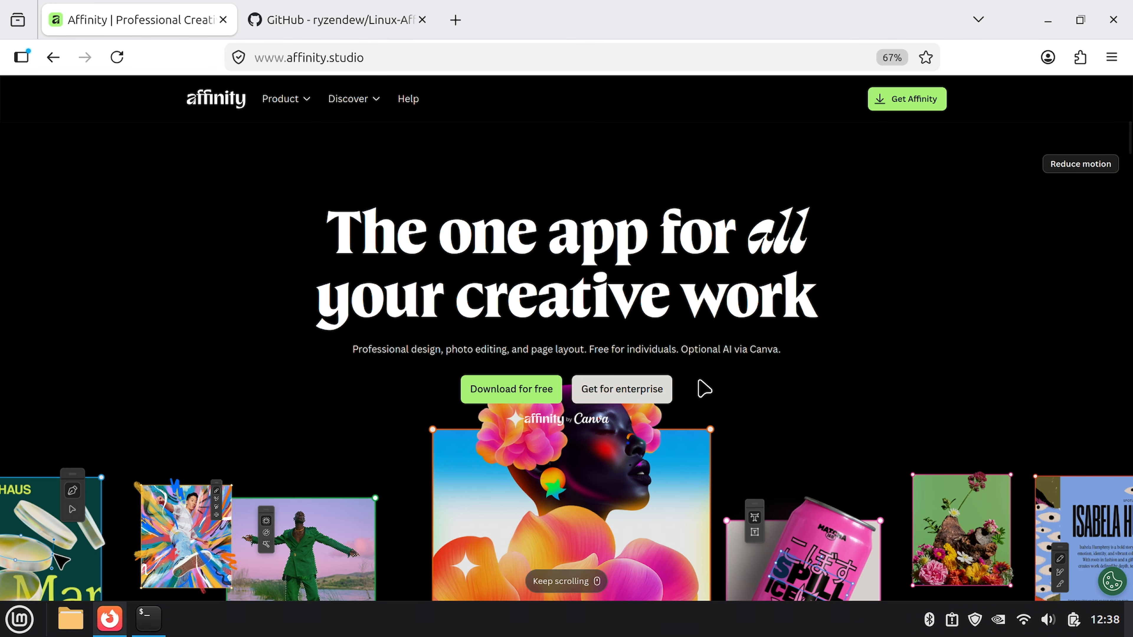
scroll(704, 389, "down", 5)
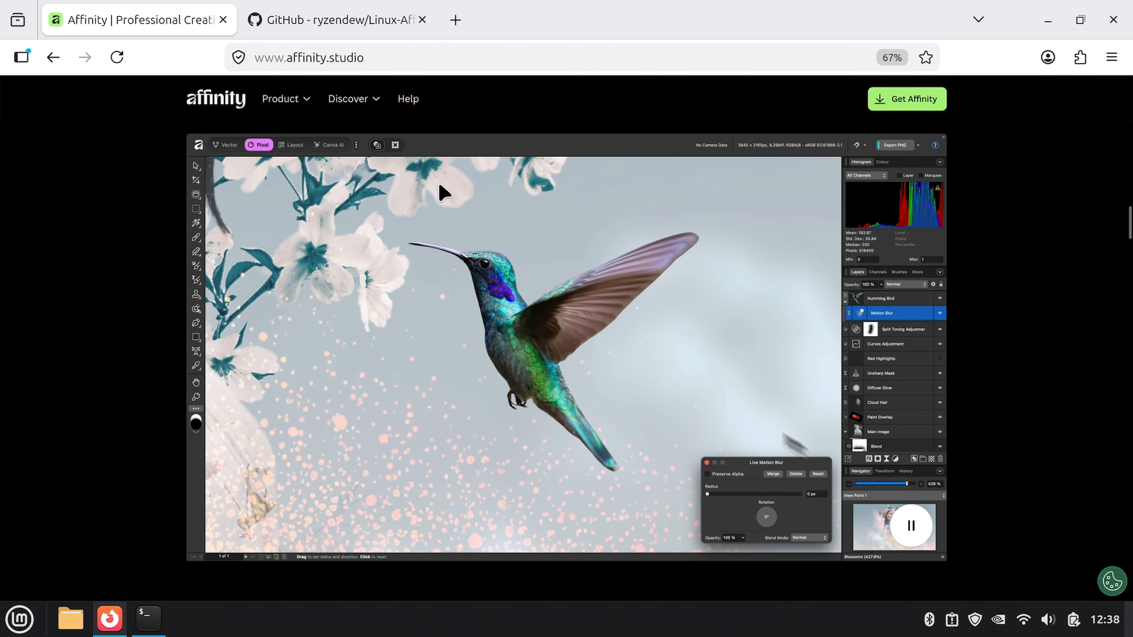
scroll(455, 196, "up", 2)
left_click(471, 183)
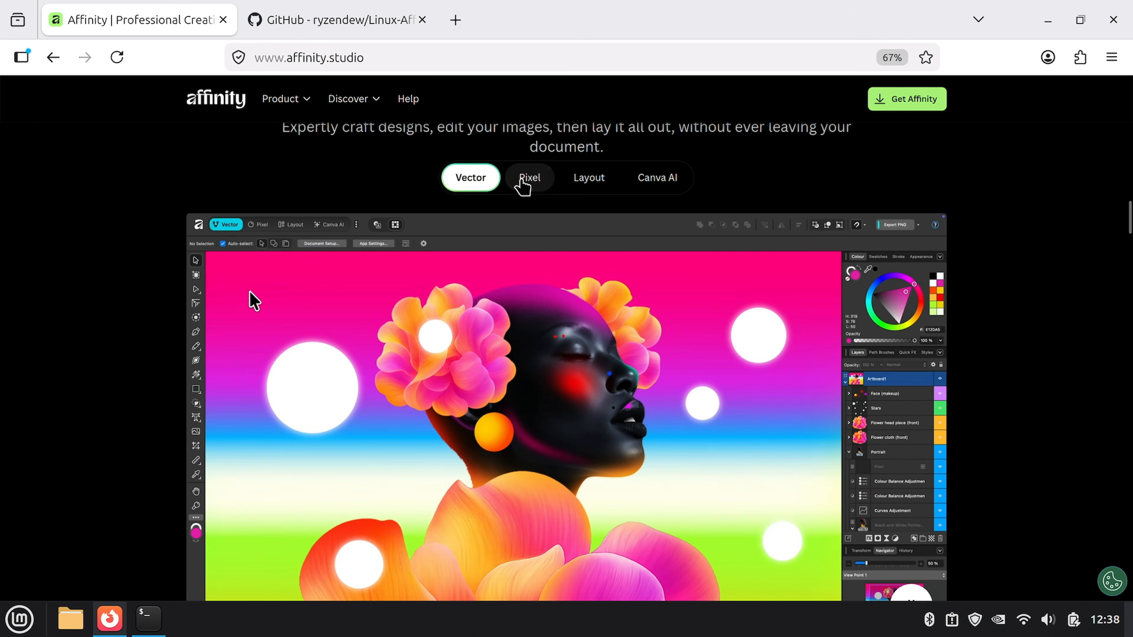
left_click(529, 186)
left_click(590, 186)
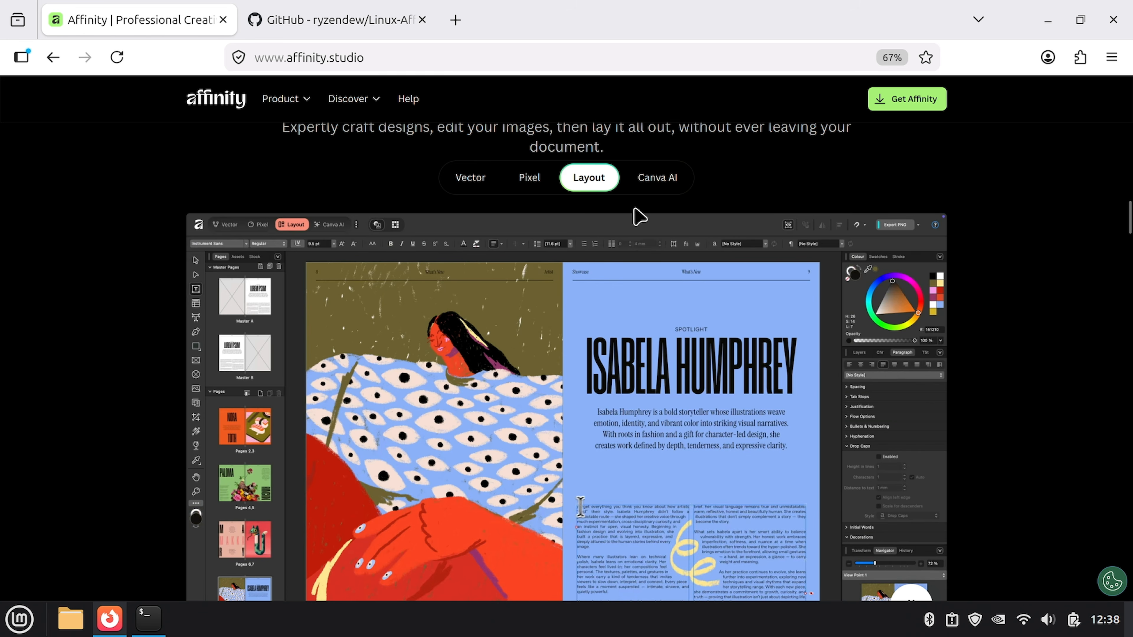
left_click(658, 181)
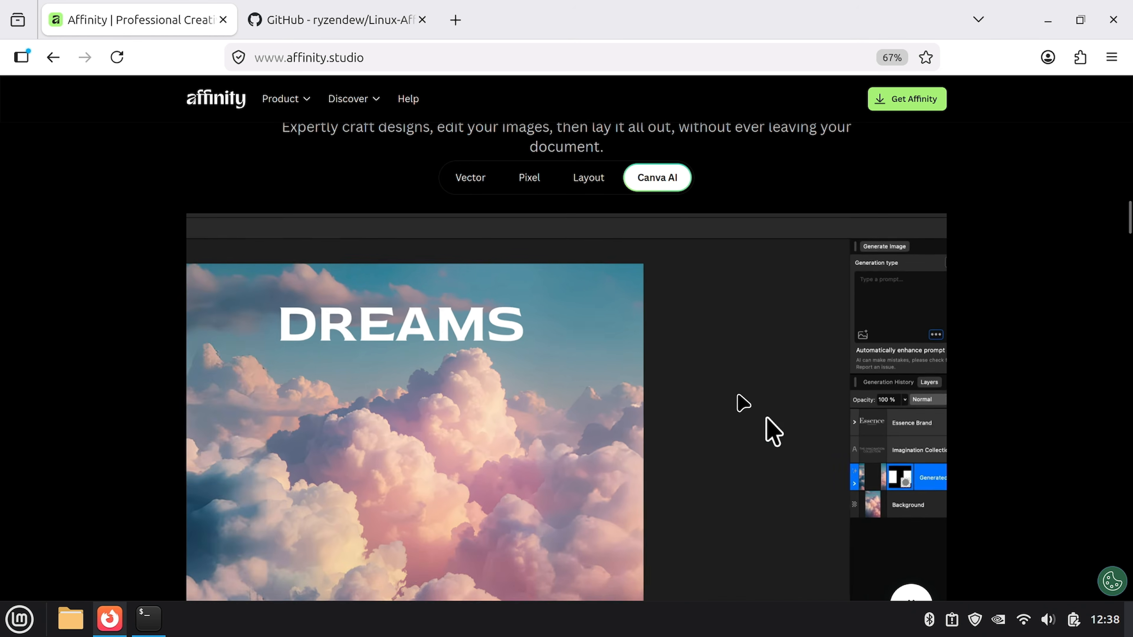
scroll(961, 418, "down", 10)
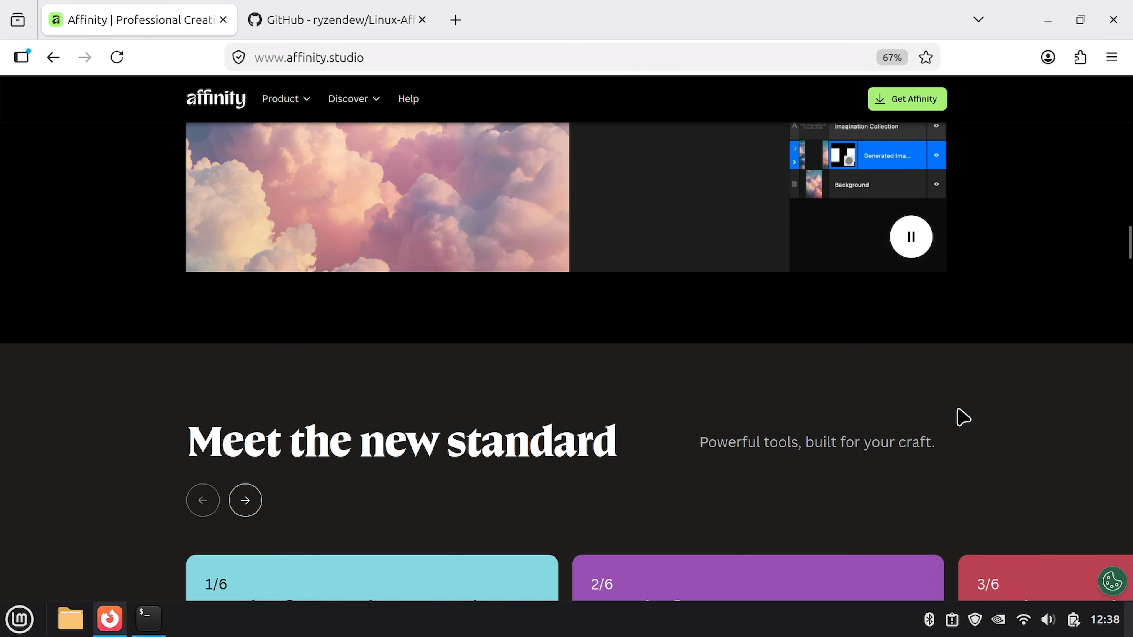
scroll(961, 417, "down", 10)
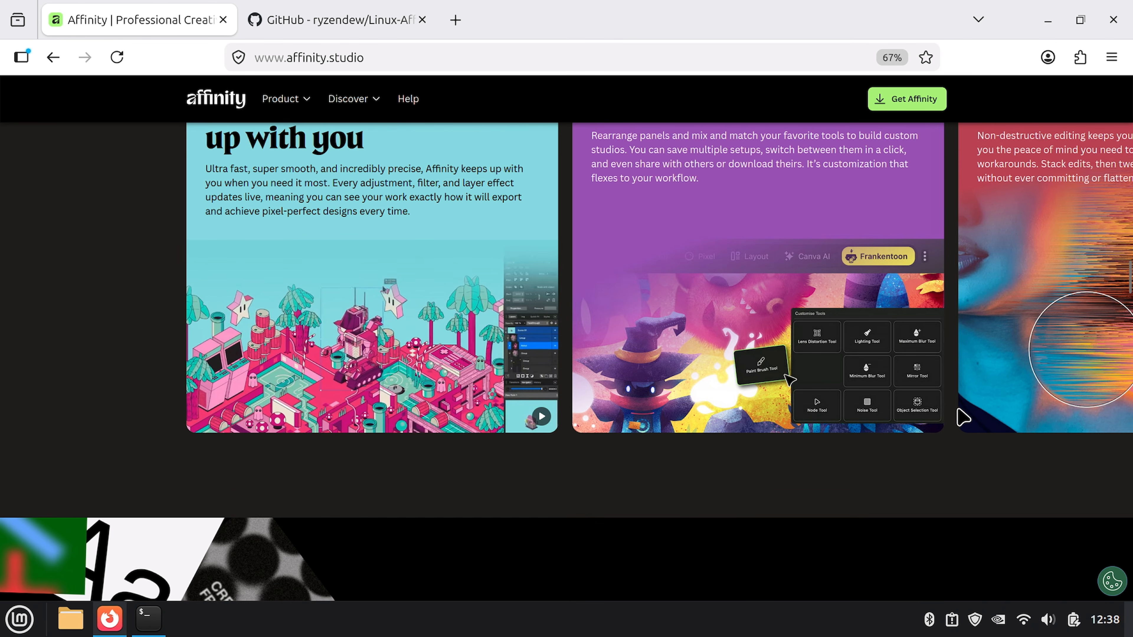
scroll(961, 417, "down", 15)
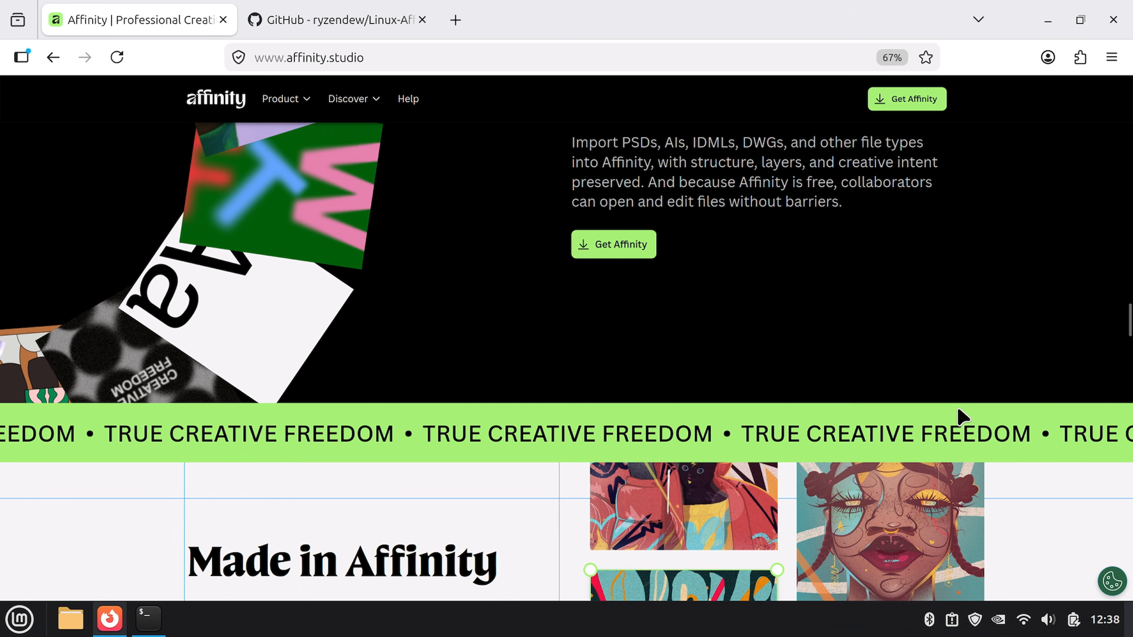
- Copy the repository name Linux-Affinity-Installer from its GitHub page and search Google for it in a new tab
left_click(320, 29)
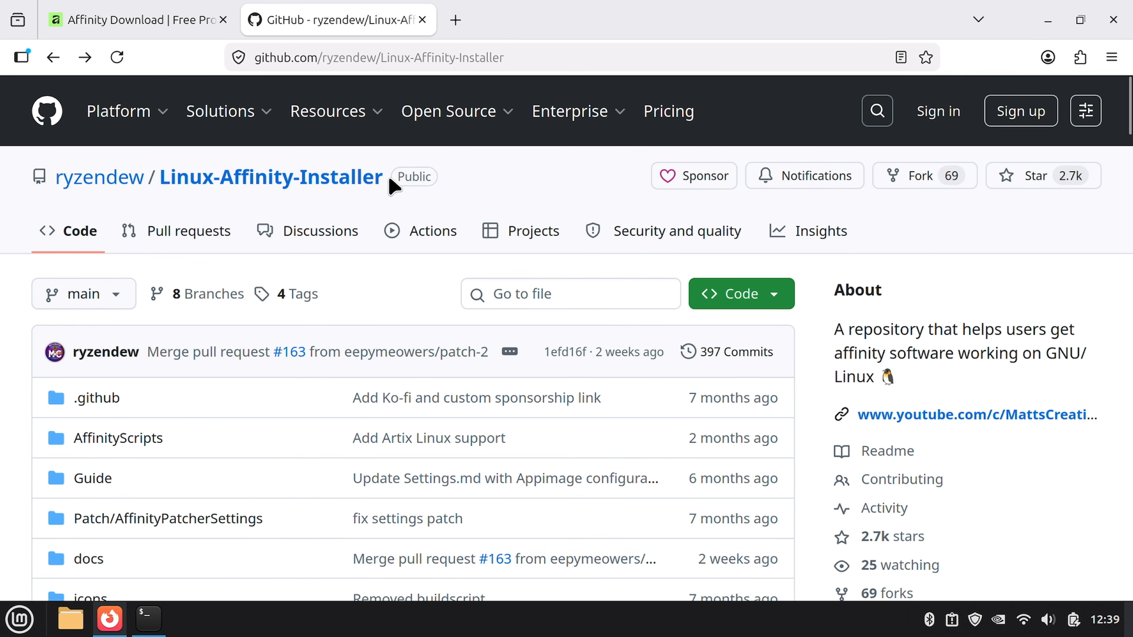
left_click_drag(391, 181, 157, 177)
key("ctrl+c")
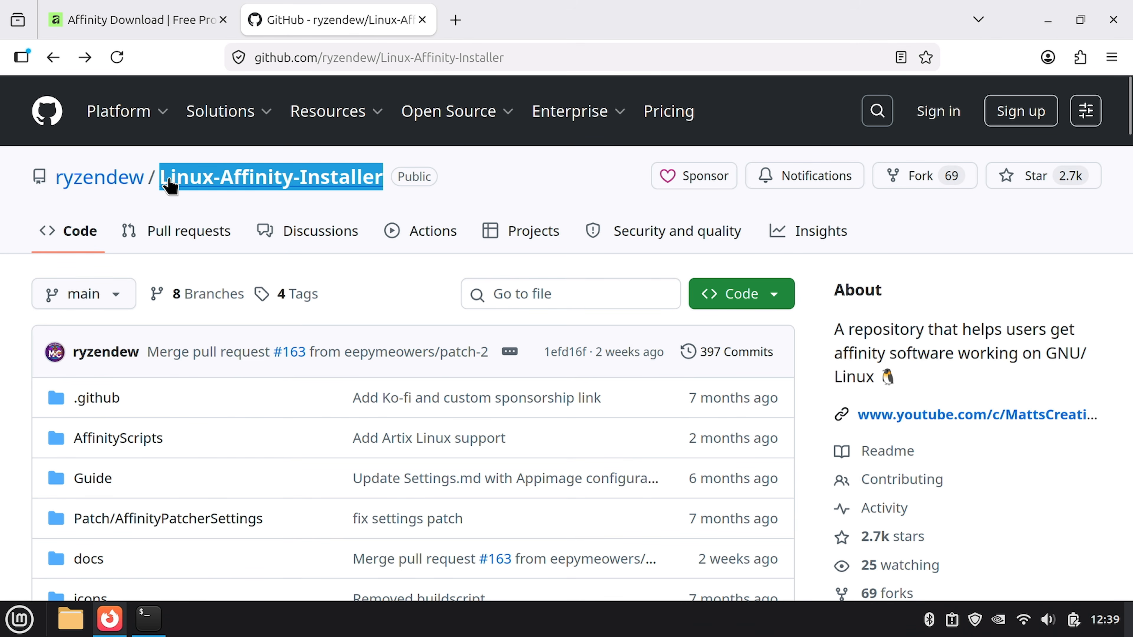
right_click(172, 180)
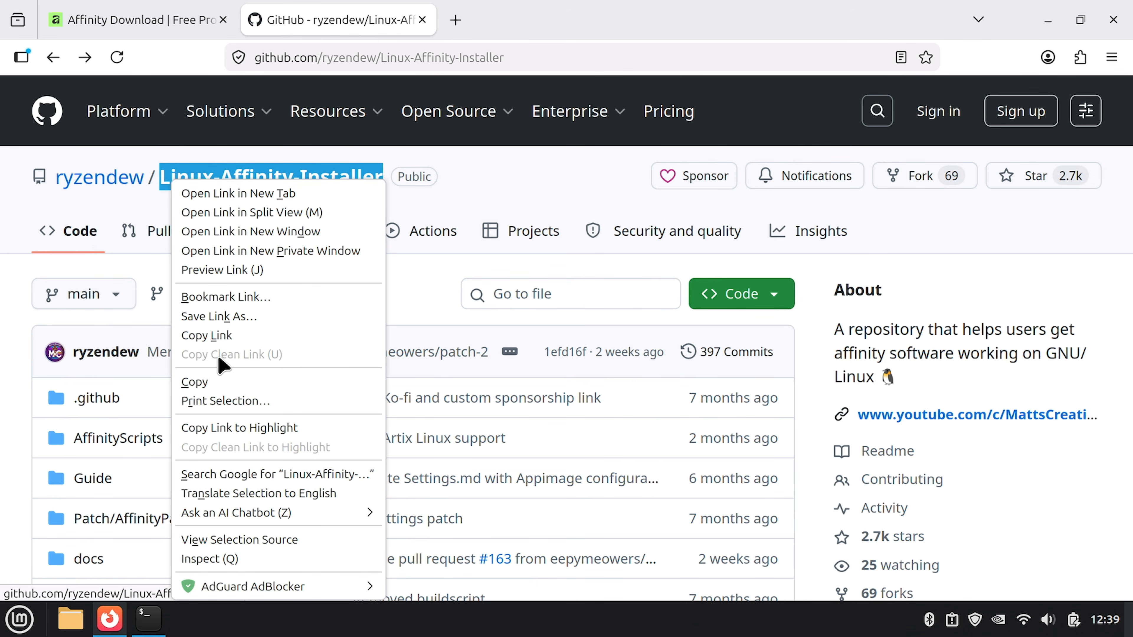
left_click(214, 381)
left_click(455, 21)
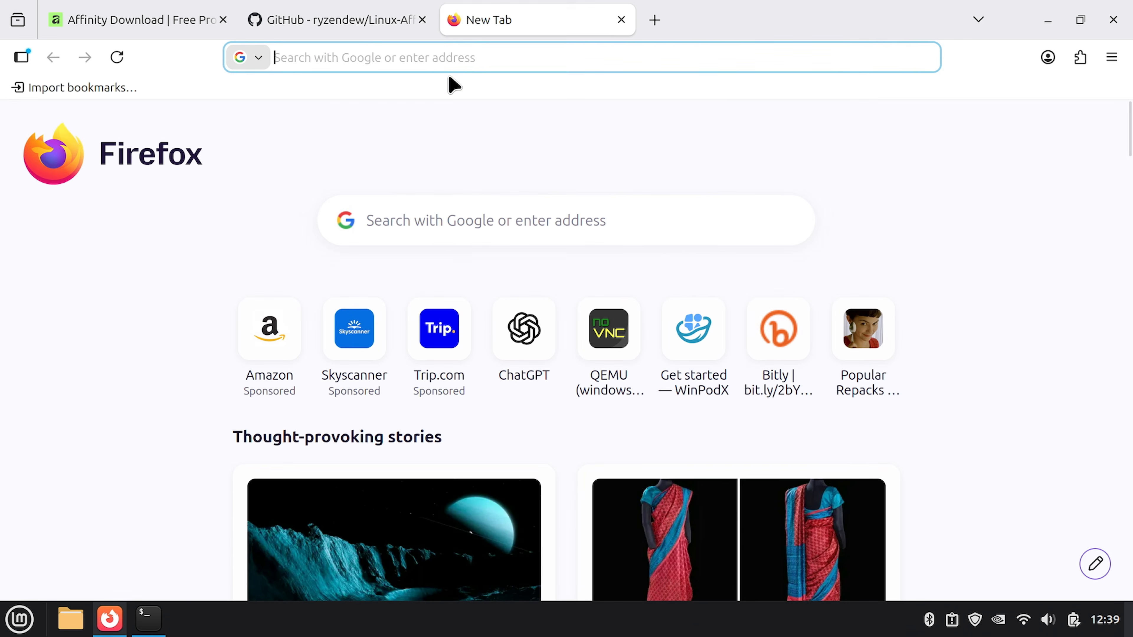
right_click(433, 57)
left_click(471, 176)
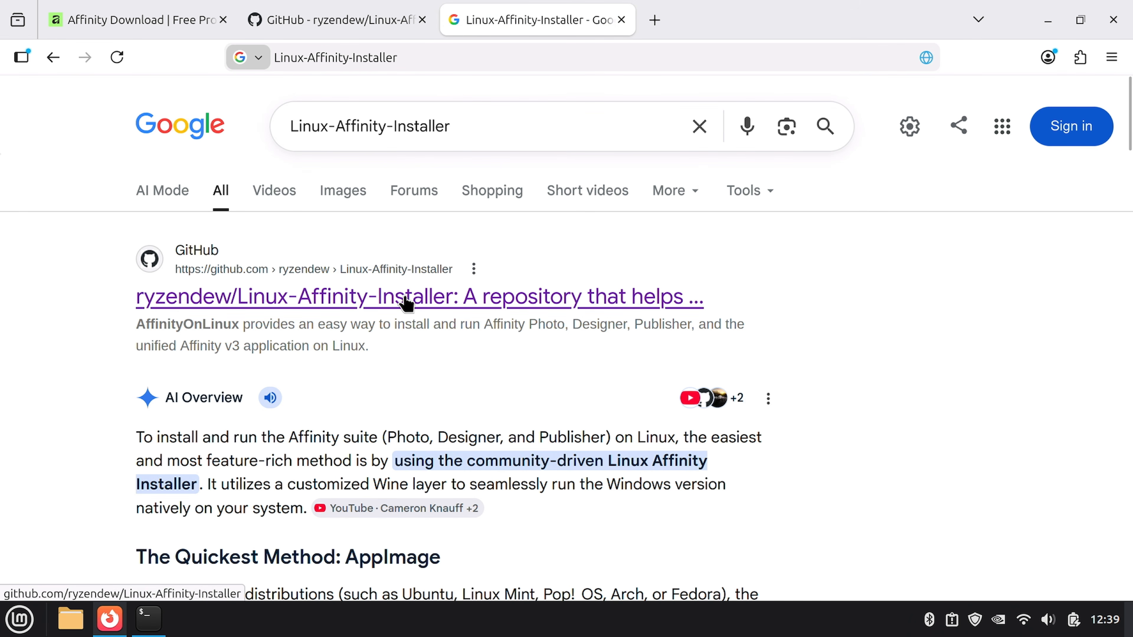
- Close the search results and examine the GitHub repository's README, including the full Python GUI Installer command under Quick Start
left_click(377, 12)
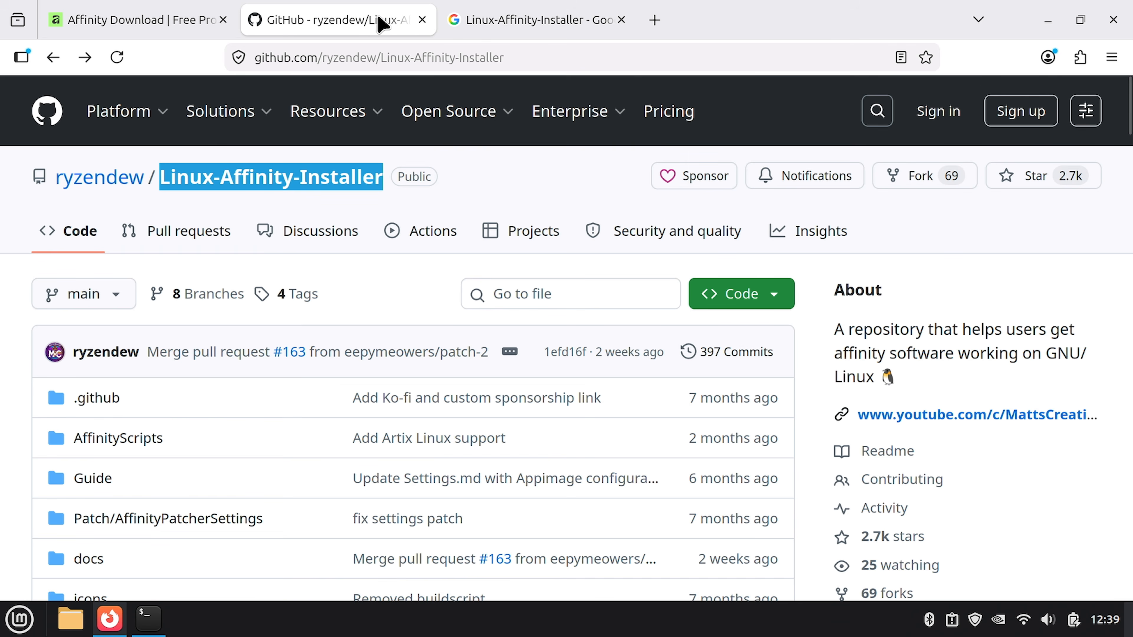
left_click(620, 19)
left_click(1013, 287)
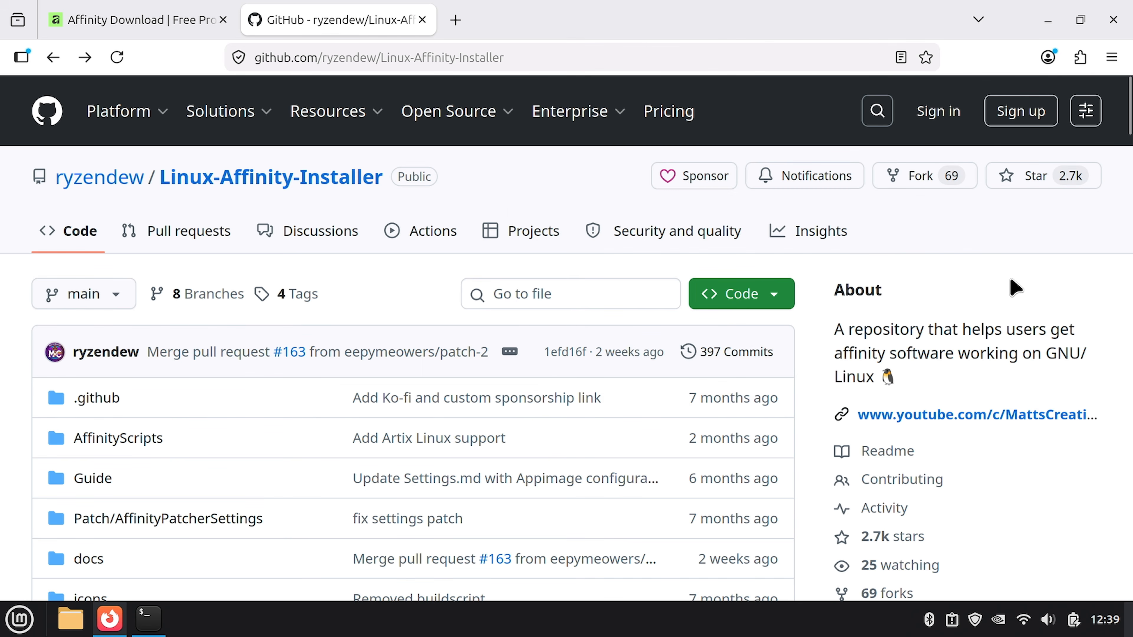
scroll(828, 414, "down", 10)
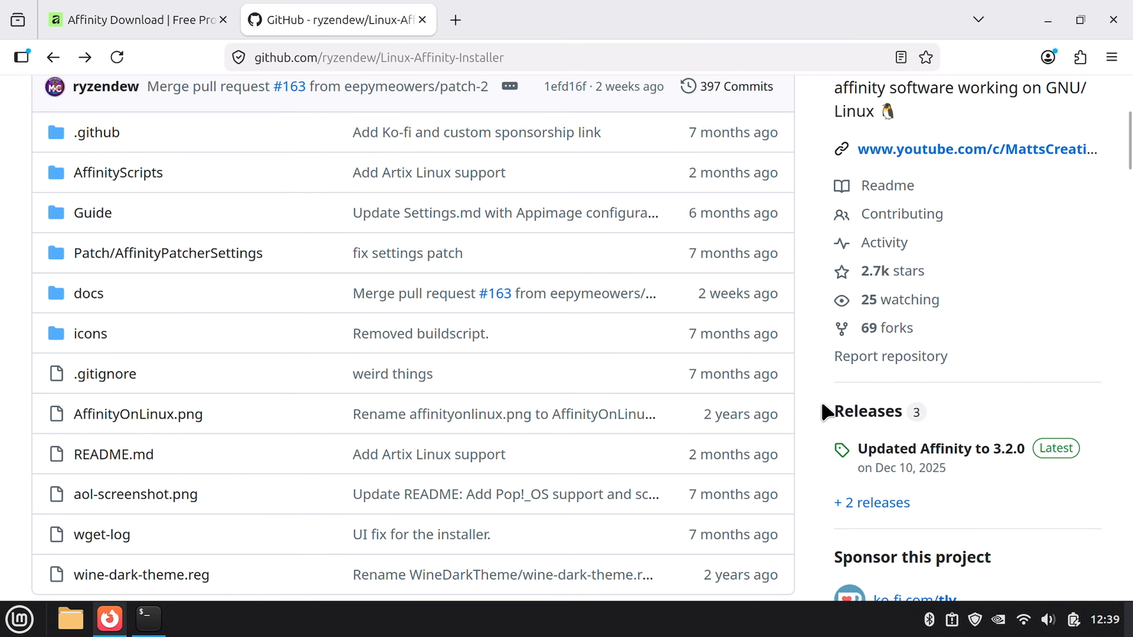
scroll(822, 404, "down", 6)
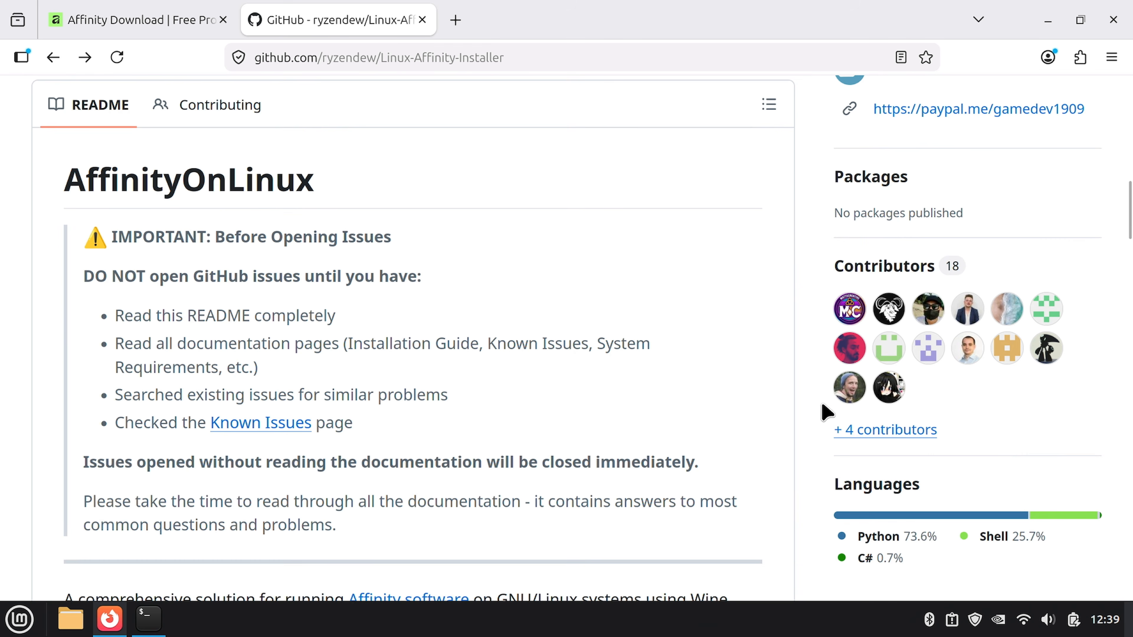
scroll(822, 401, "down", 3)
scroll(823, 405, "down", 3)
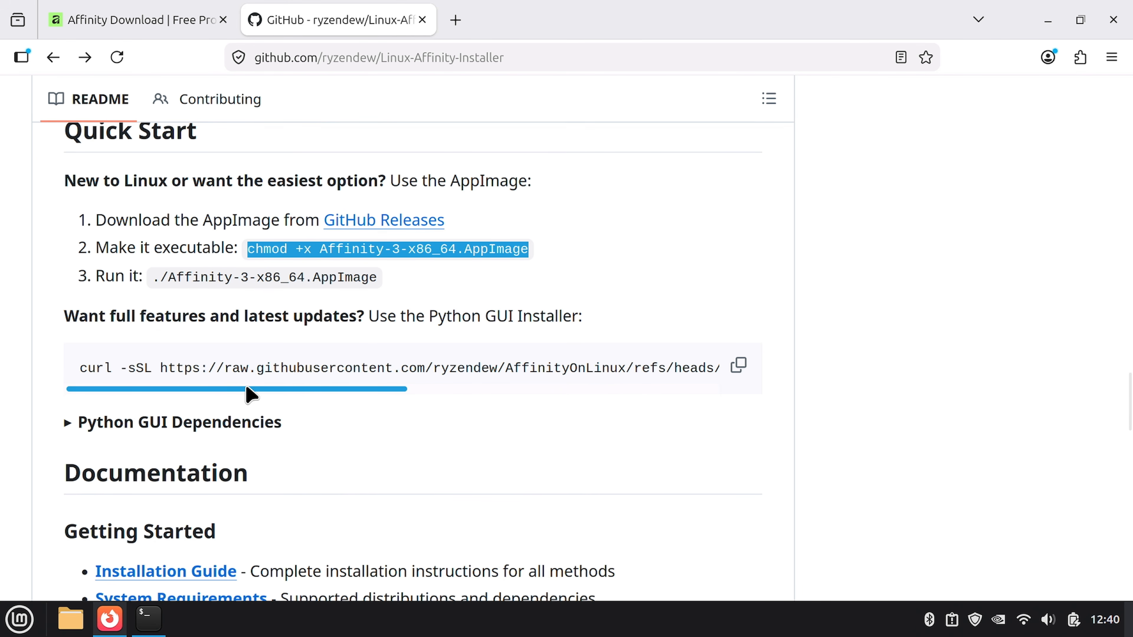
left_click_drag(248, 392, 220, 386)
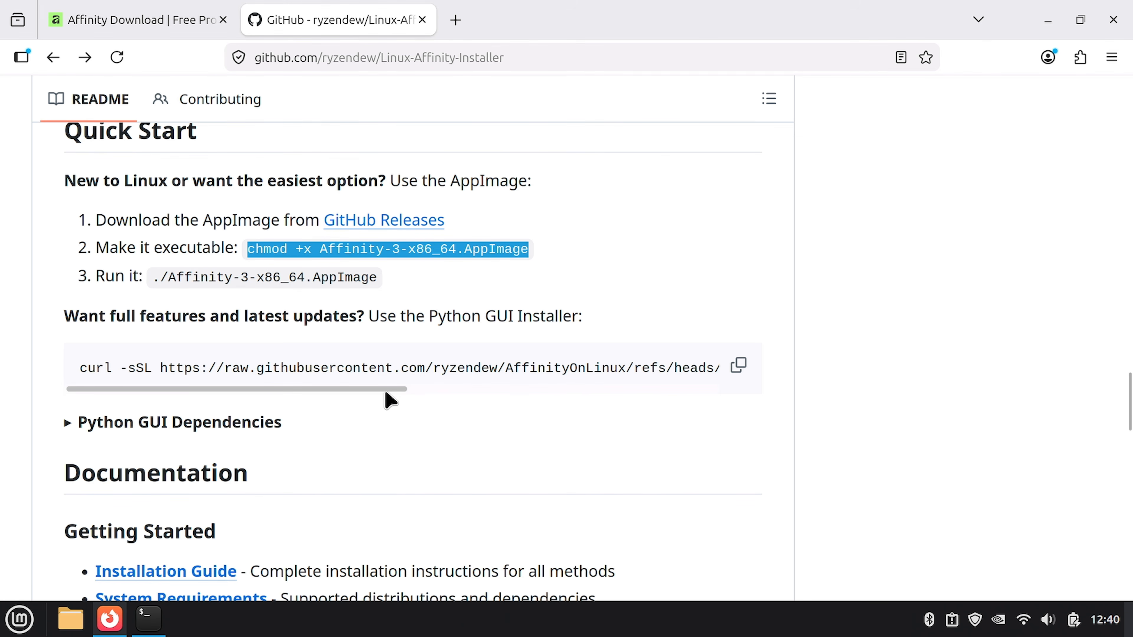
left_click_drag(376, 390, 709, 394)
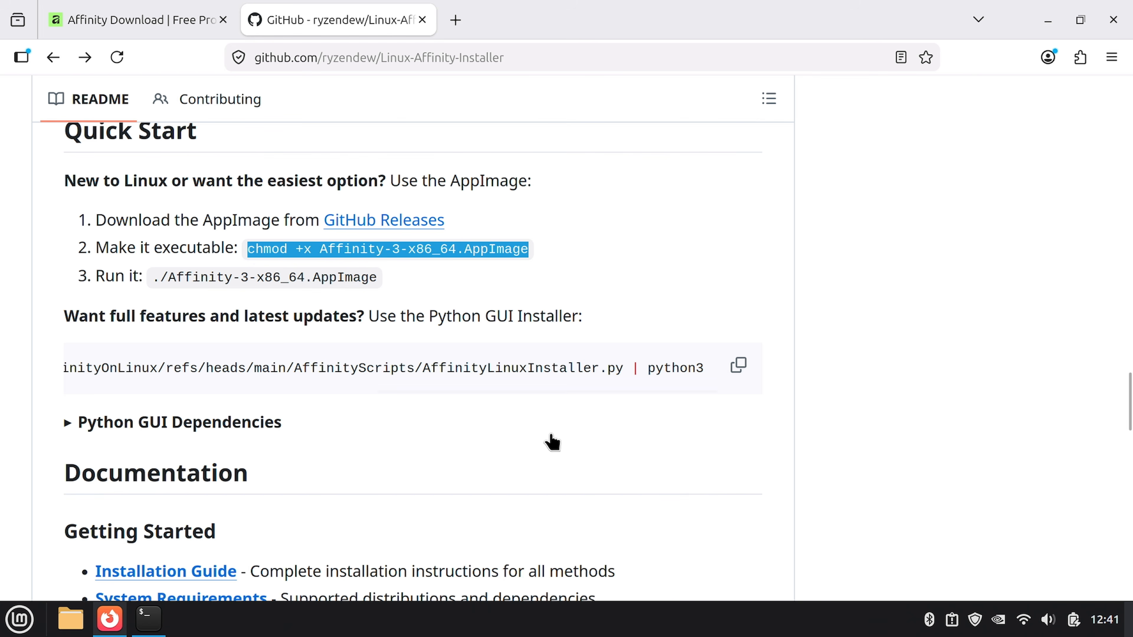
scroll(552, 442, "down", 5)
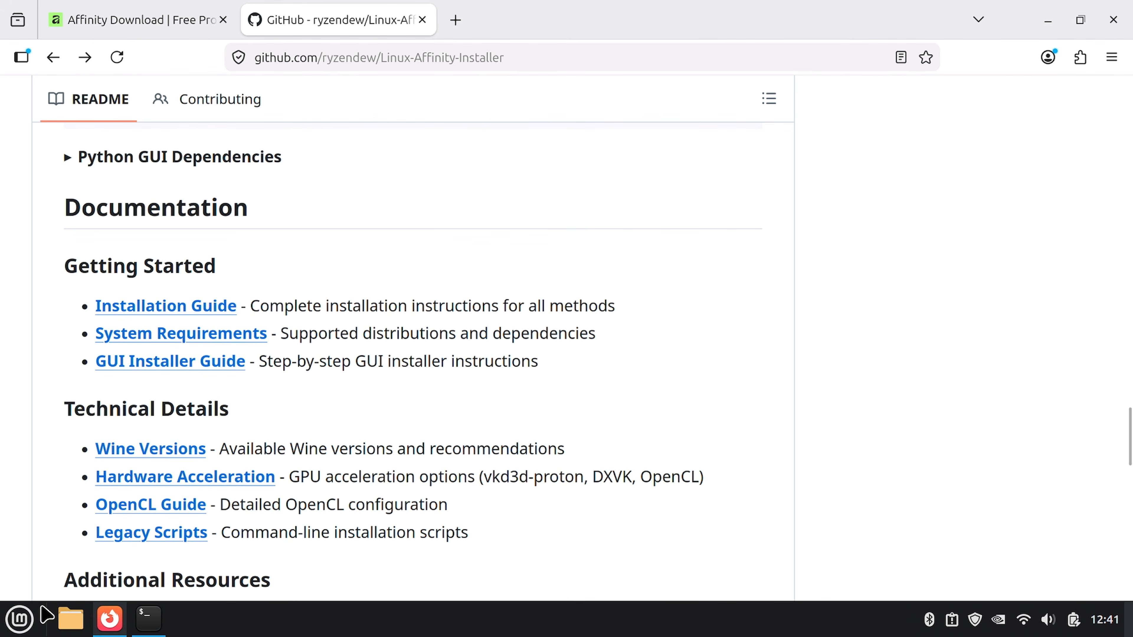
- Open the affinity text file from the Documents folder in the file manager
left_click(71, 618)
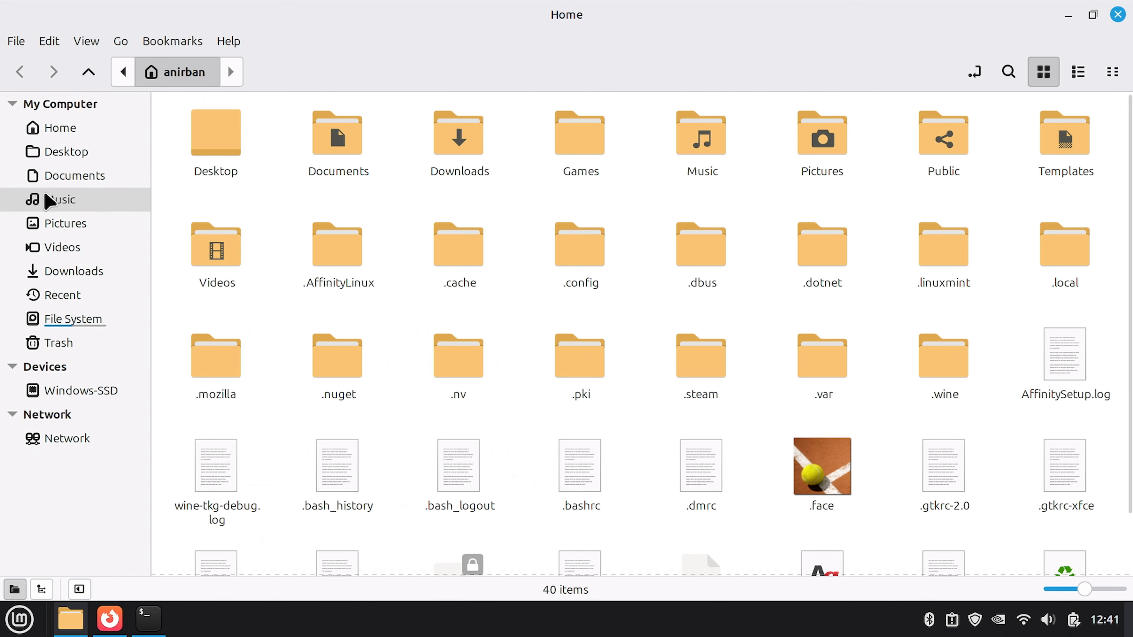
left_click(58, 179)
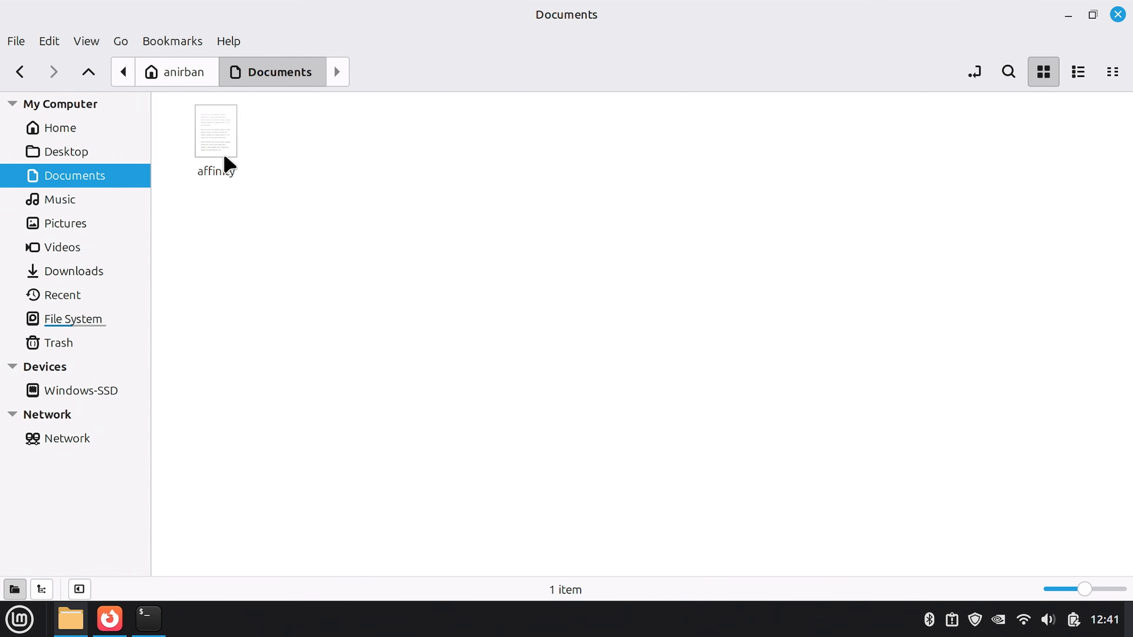
double_click(219, 138)
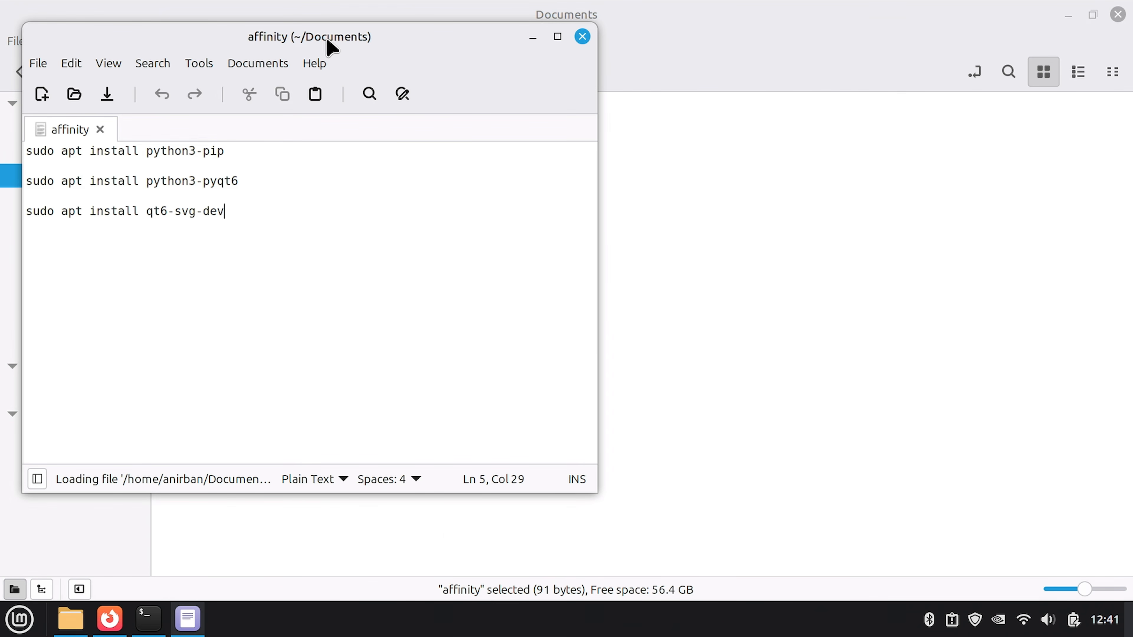
- Bring up the terminal and tile it side by side with the text file of install commands
left_click_drag(328, 40, 647, 111)
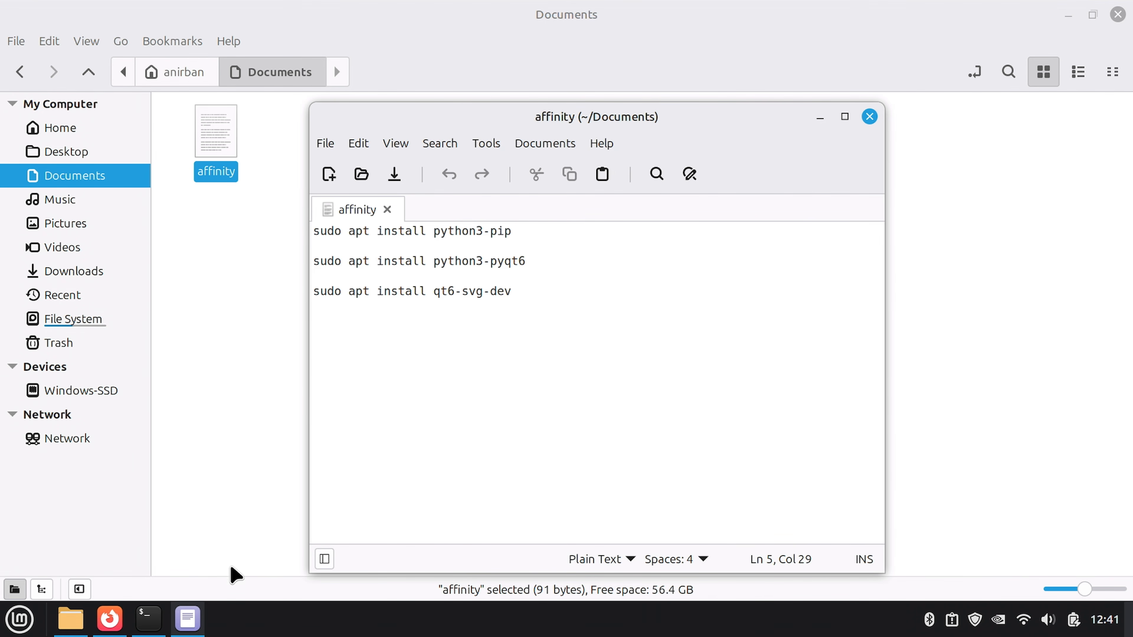
left_click(149, 618)
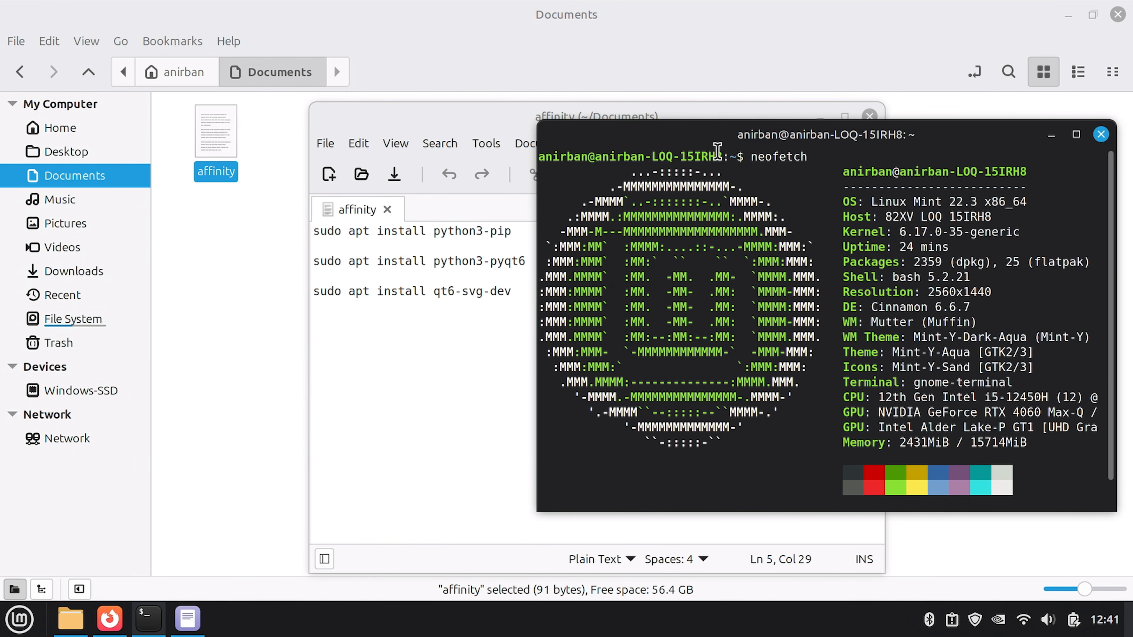
left_click_drag(716, 136, 1131, 149)
left_click_drag(374, 121, 4, 138)
- Copy "sudo apt install python3-pip" from the text file, run it in the terminal and enter the sudo account password
left_click_drag(207, 128, 2, 129)
right_click(32, 132)
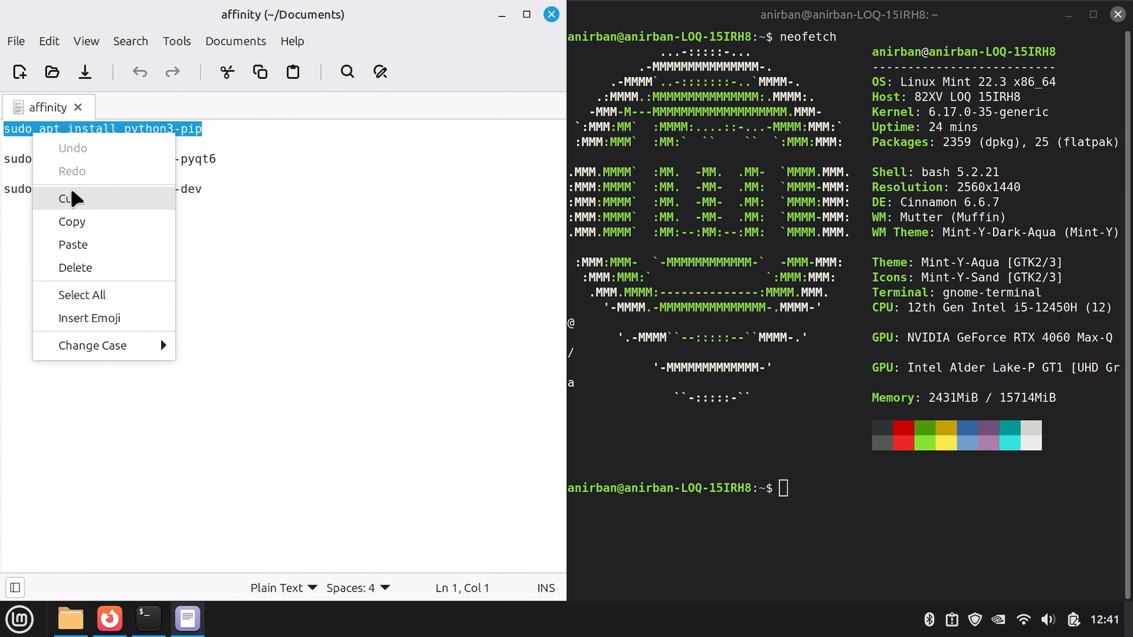
left_click(73, 222)
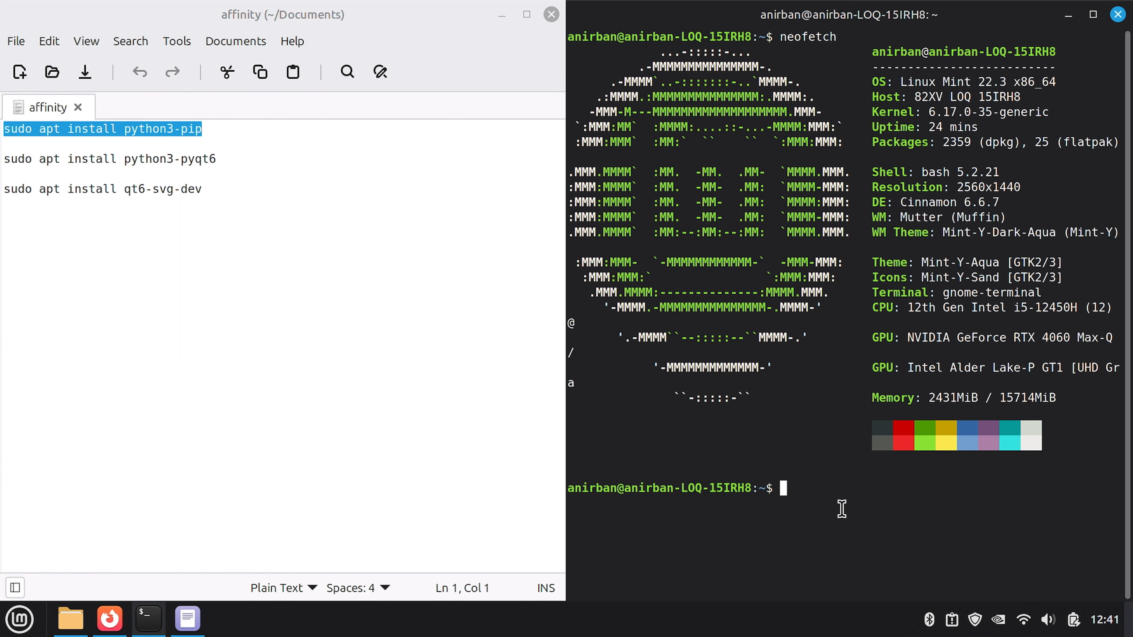
right_click(837, 482)
left_click(908, 413)
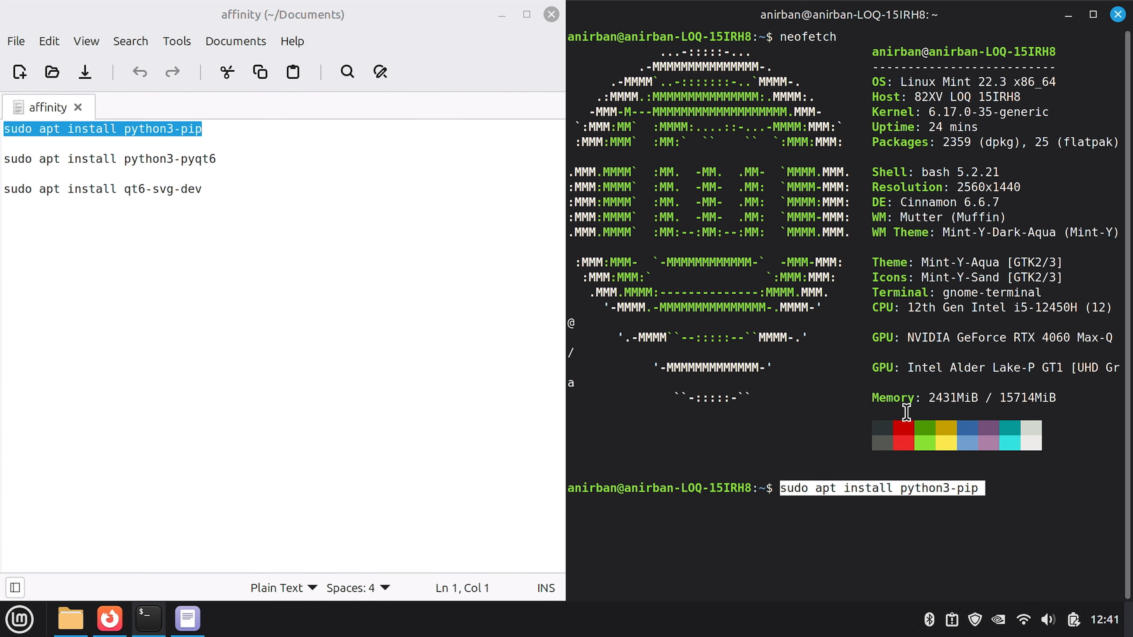
key("Return")
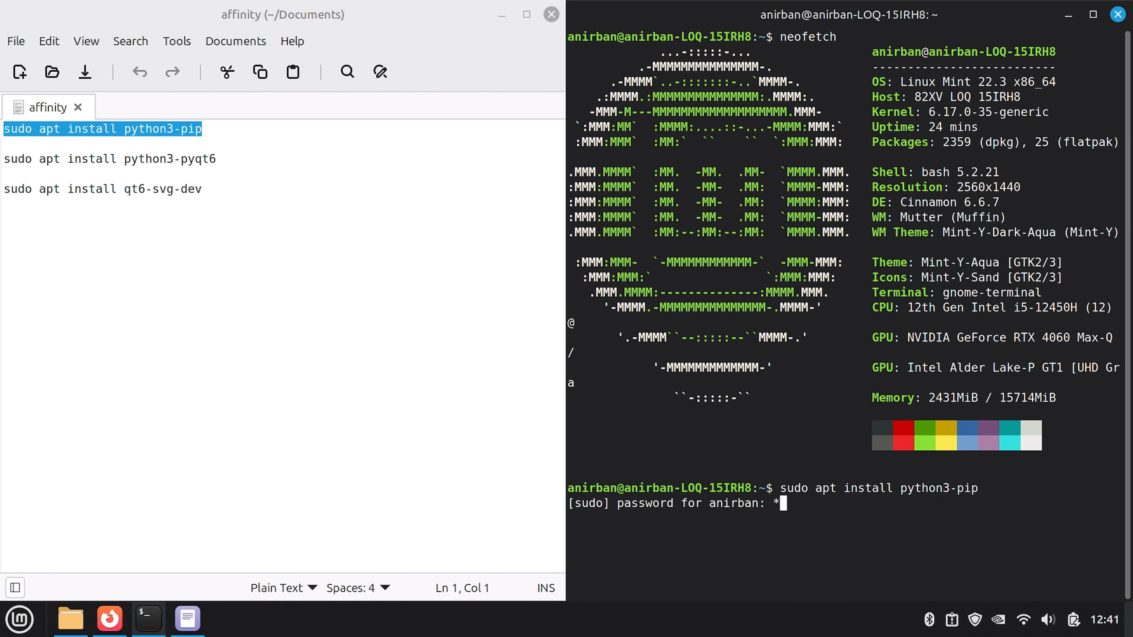
key("Return")
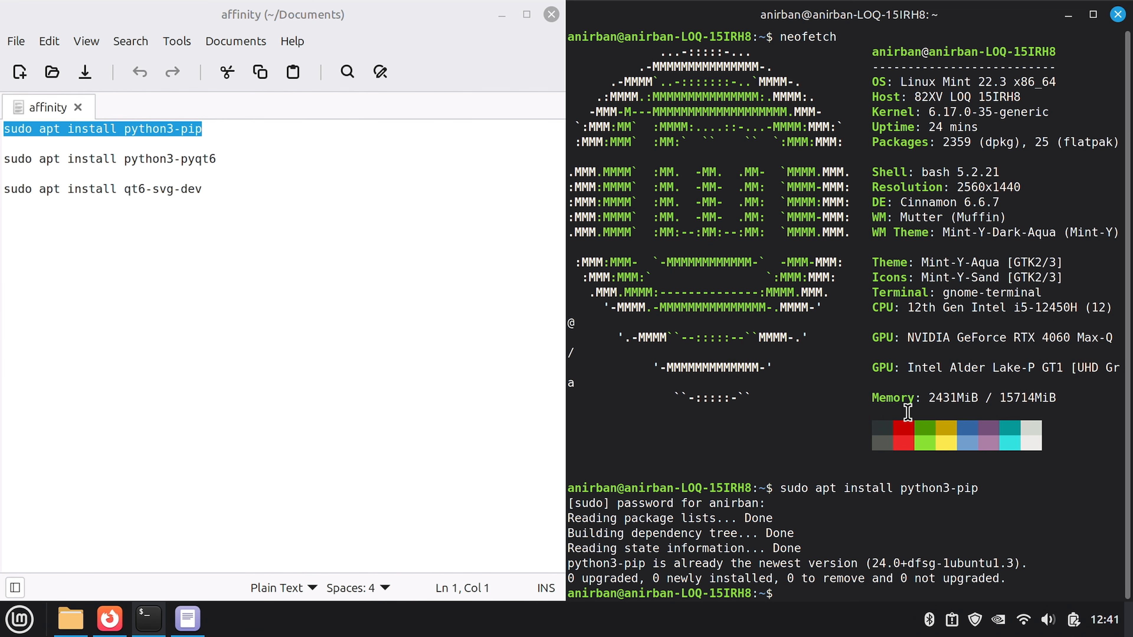
- Copy "sudo apt install python3-pyqt6" from the text file and run it in the terminal
left_click(229, 162)
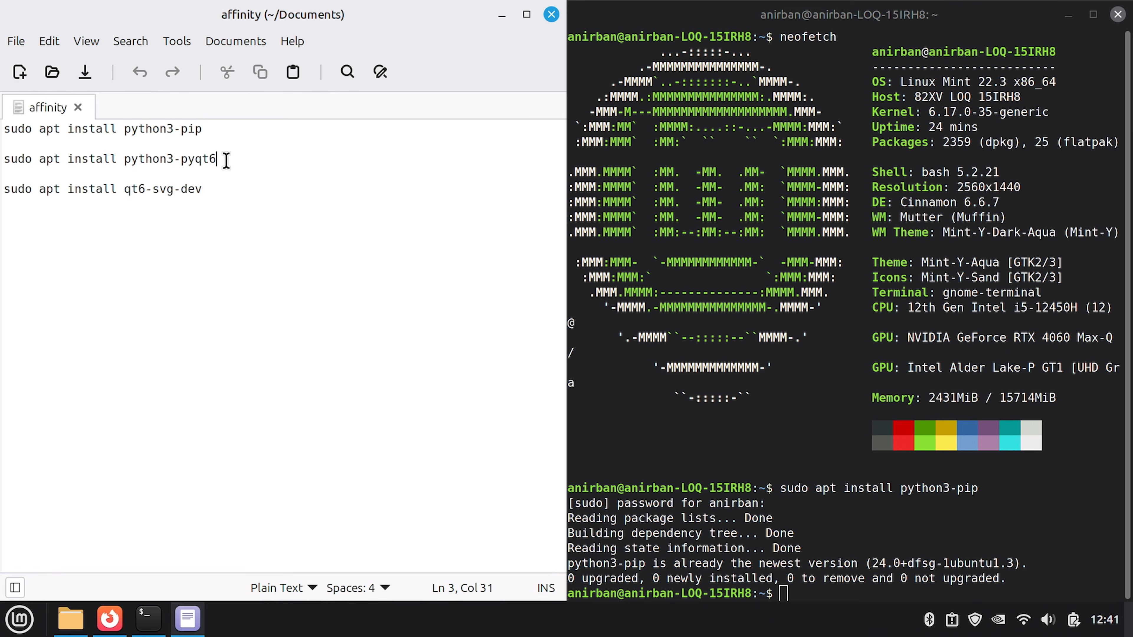
left_click_drag(226, 161, 11, 154)
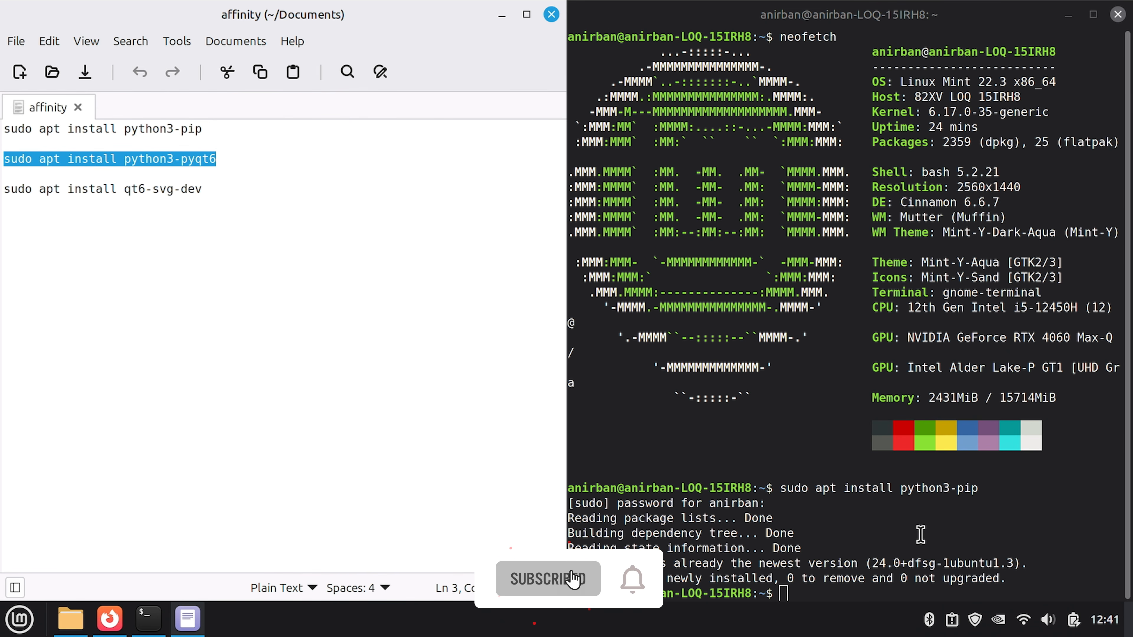
right_click(917, 536)
left_click(969, 438)
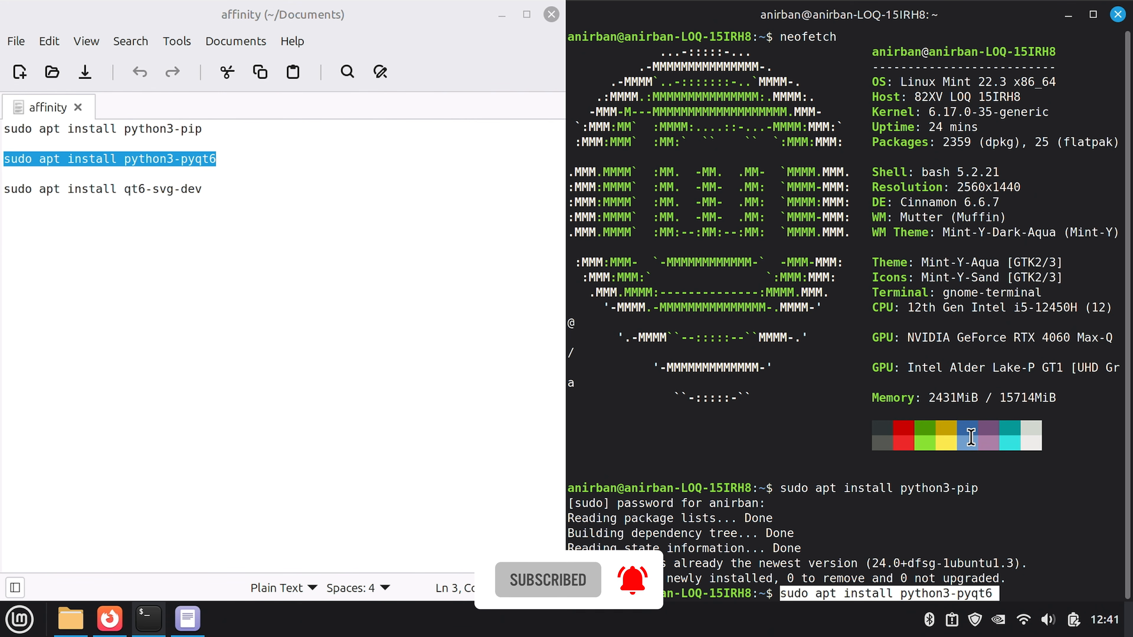
key("Return")
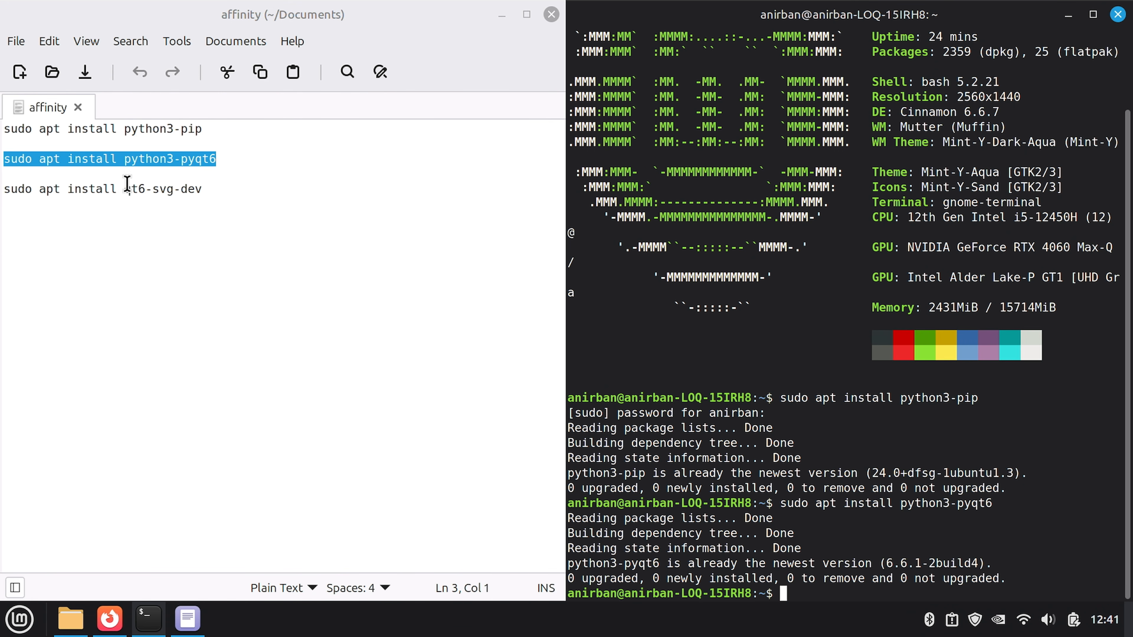
- Copy "sudo apt install qt6-svg-dev" from the text file, run it in the terminal and minimize the text editor
left_click(209, 189)
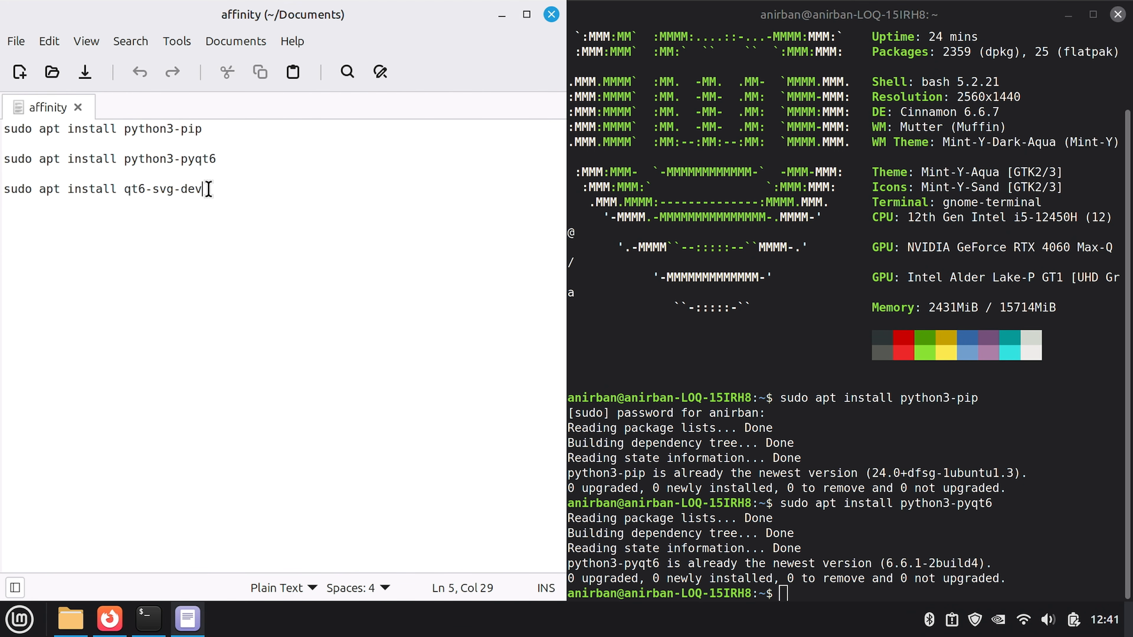
left_click_drag(209, 189, 34, 183)
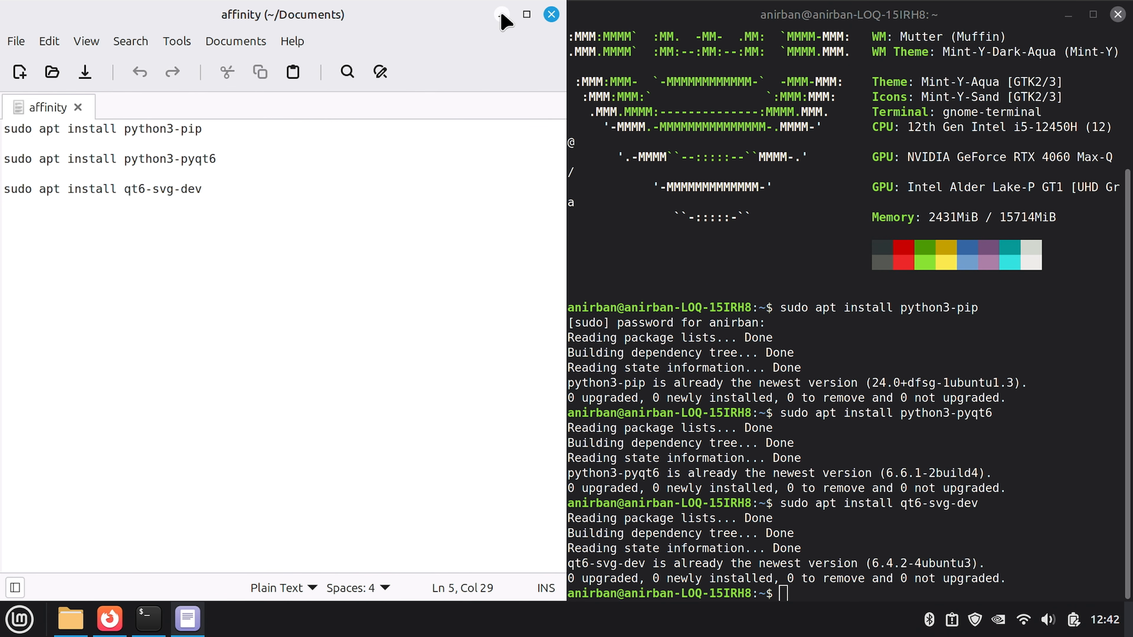
left_click(503, 19)
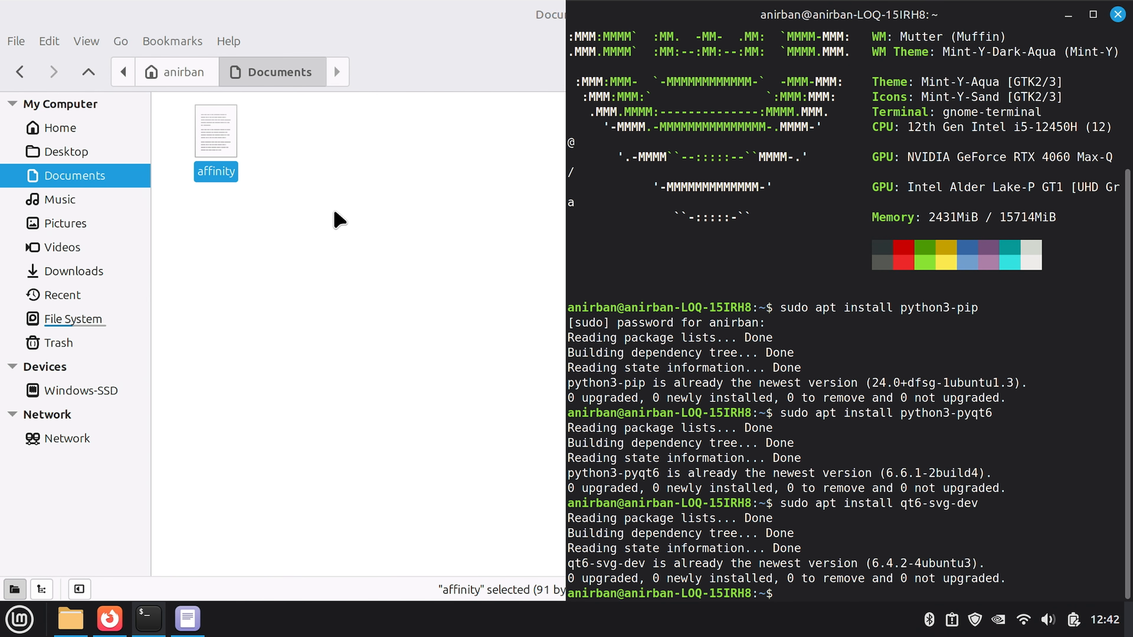
- Bring up the browser with the Linux-Affinity-Installer GitHub page and tile it side by side with the terminal
double_click(502, 25)
left_click(109, 618)
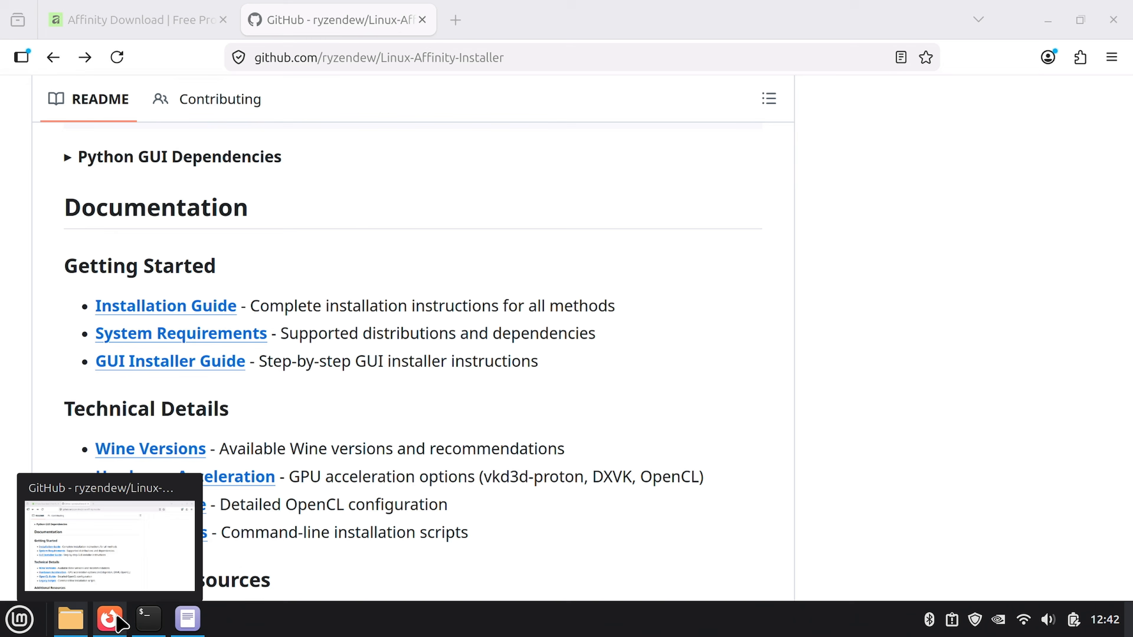
left_click_drag(589, 20, 3, 139)
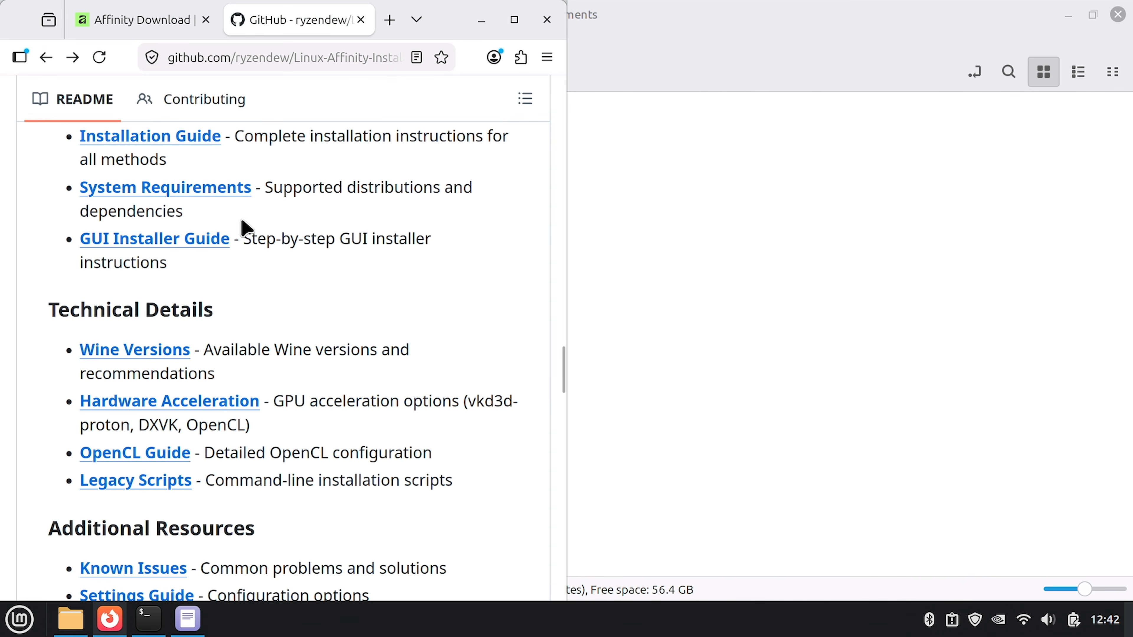
left_click(149, 619)
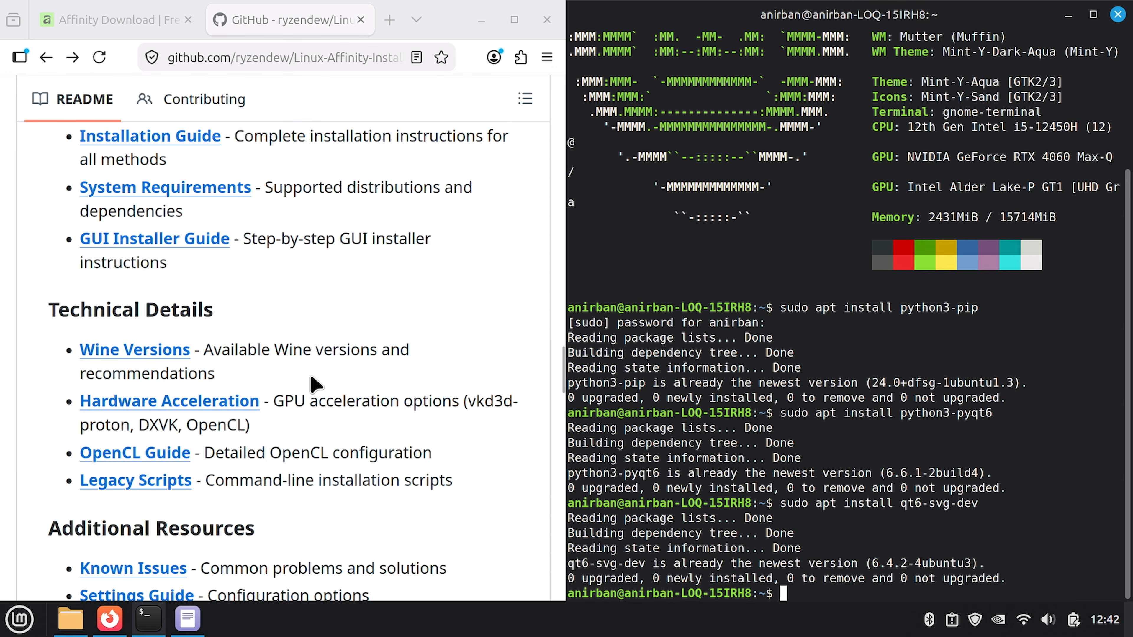
- Copy the Python GUI Installer curl command from the README's Quick Start section and run it in the terminal
scroll(286, 393, "up", 10)
scroll(287, 400, "down", 5)
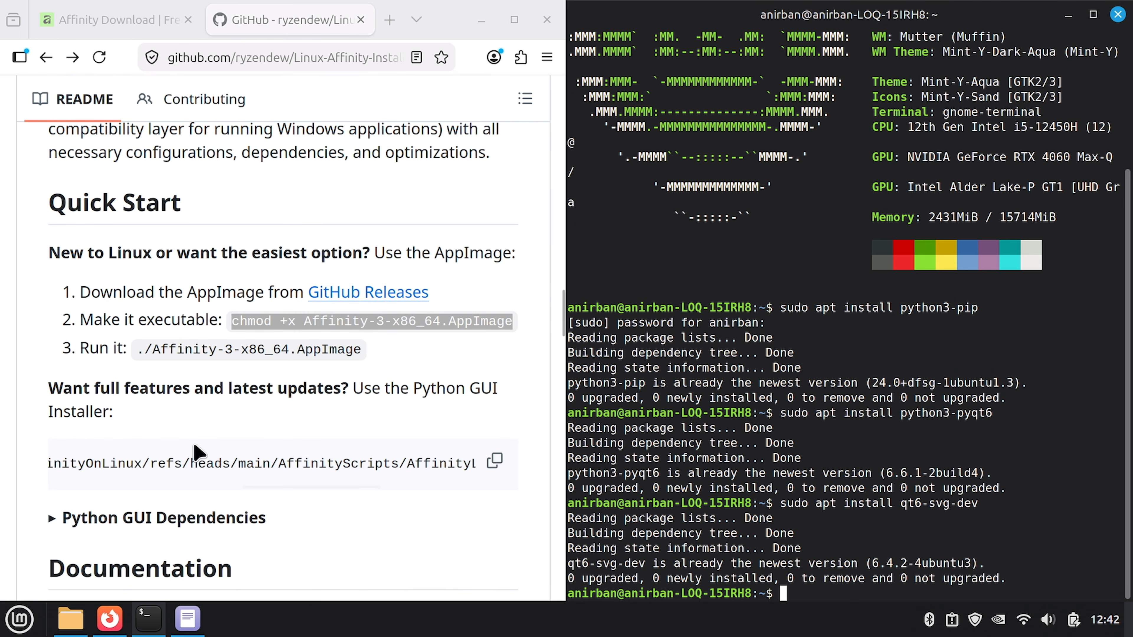
left_click_drag(286, 486, 464, 485)
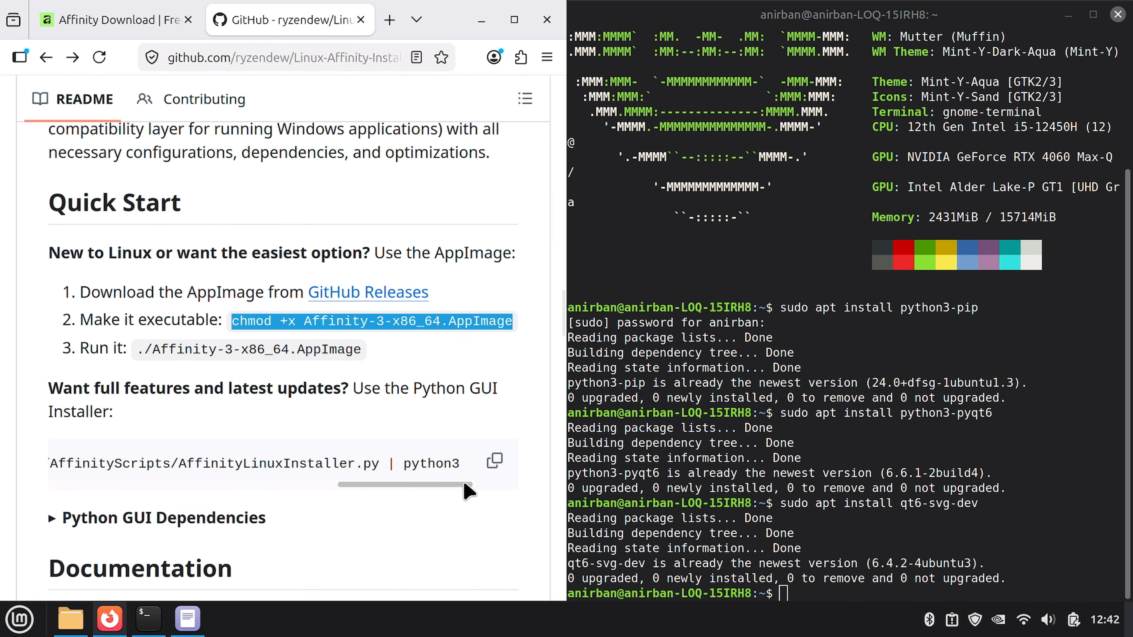
left_click(494, 464)
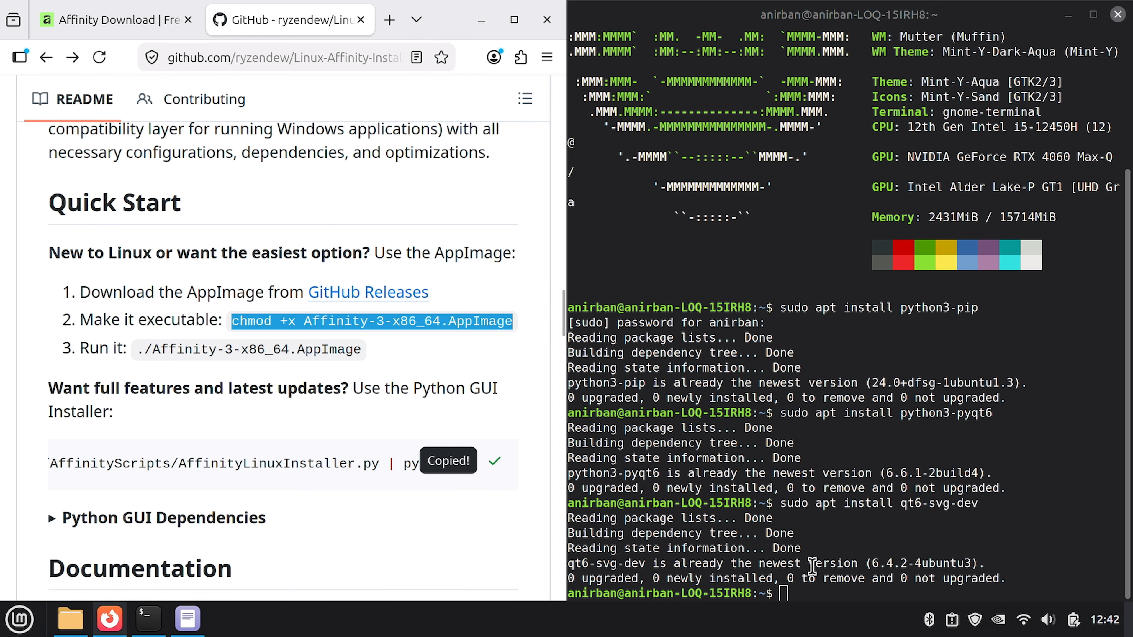
right_click(1008, 538)
left_click(960, 444)
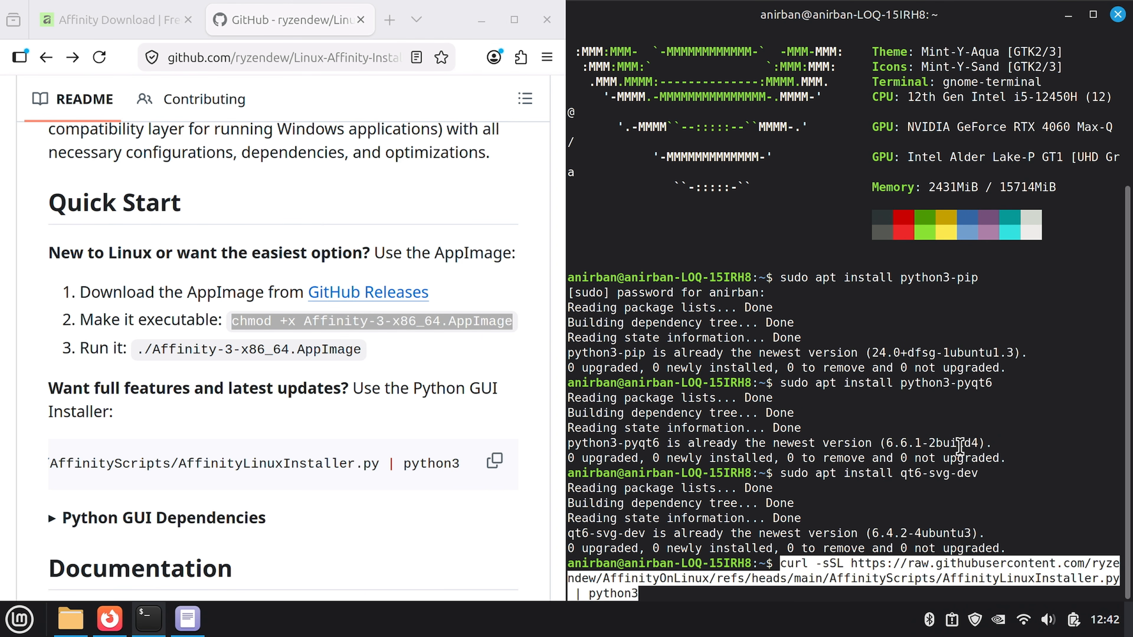
key("Return")
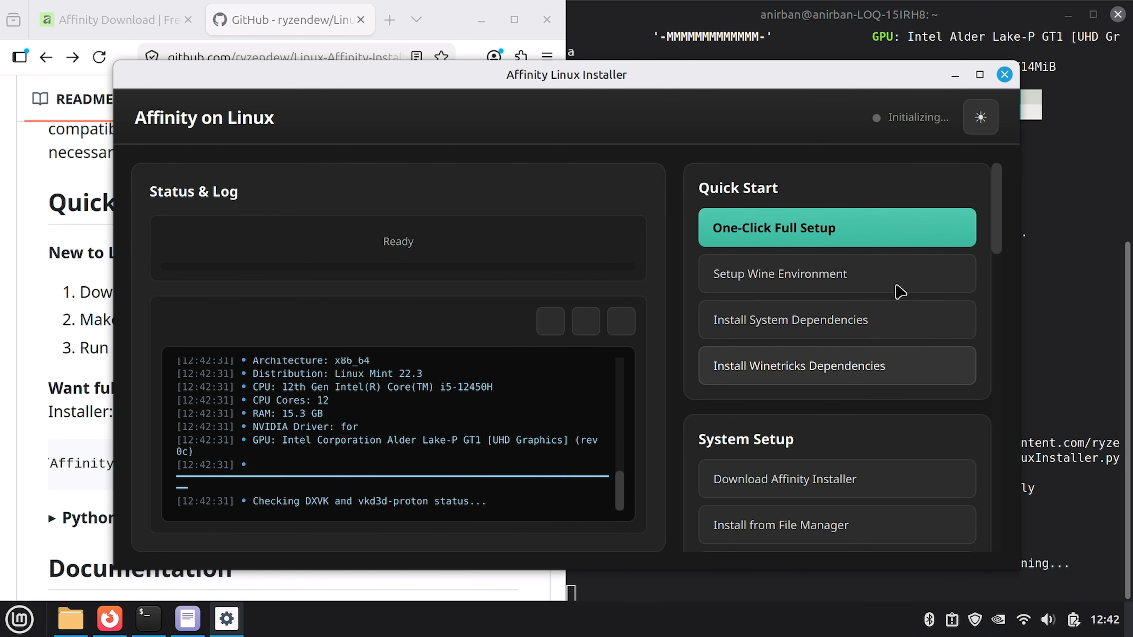
- Maximize the Affinity Linux Installer window and review its Status & Log output from start to end
left_click(980, 75)
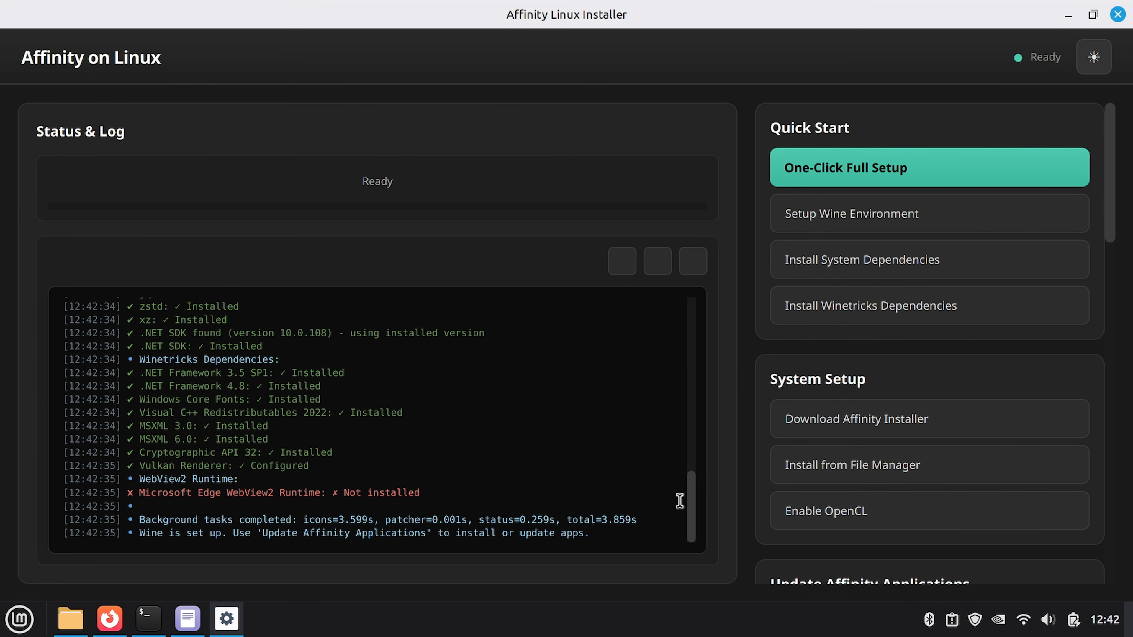
left_click_drag(699, 508, 700, 339)
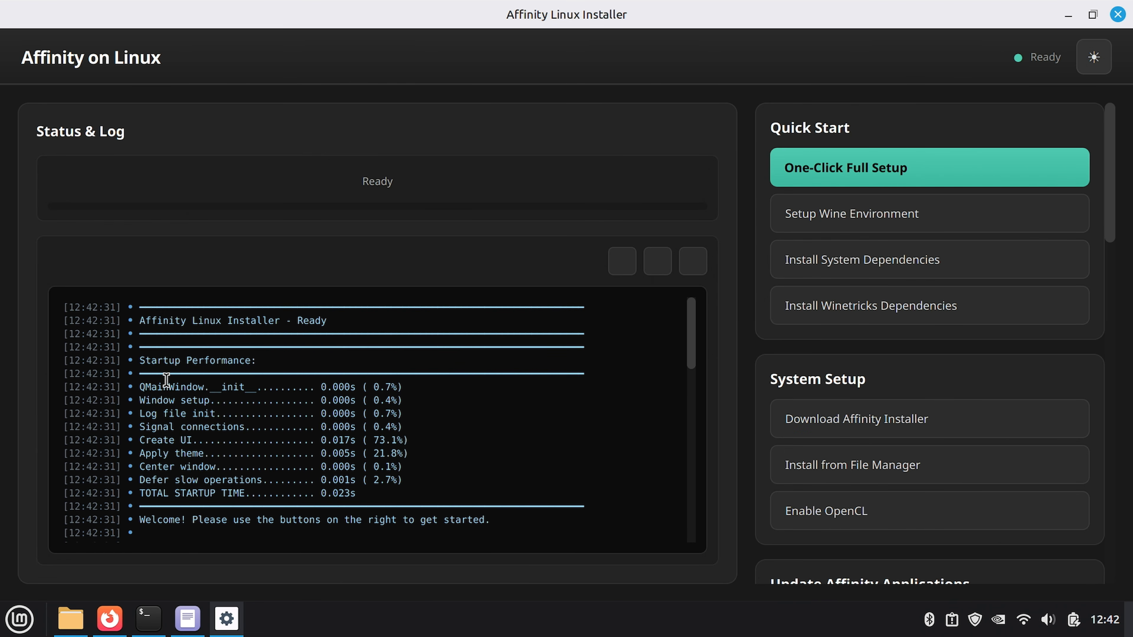
left_click_drag(693, 331, 695, 508)
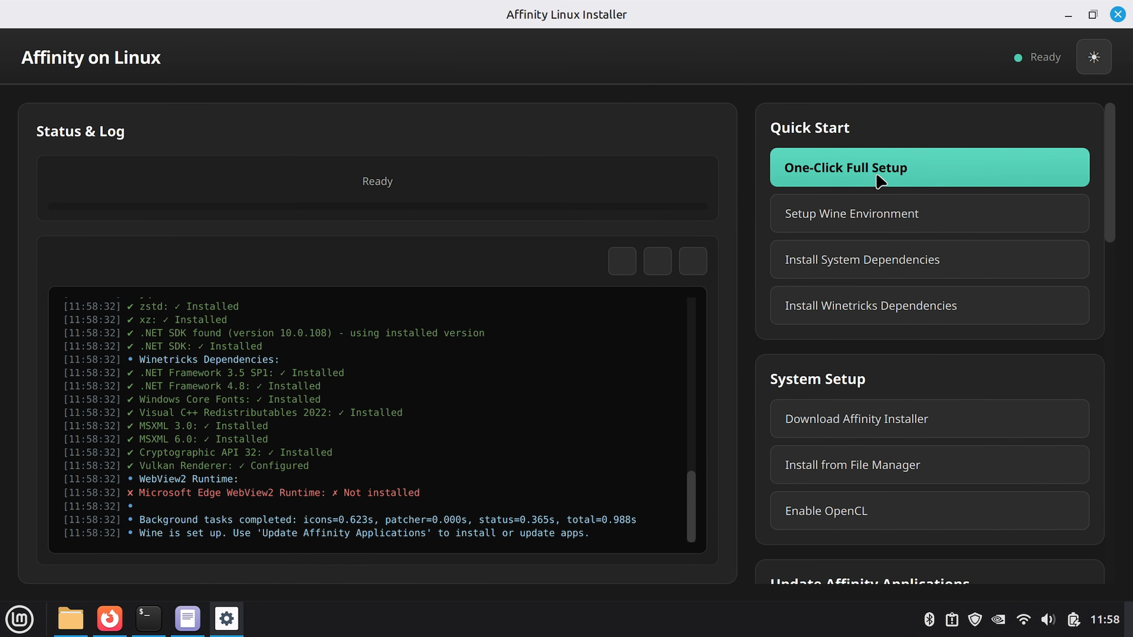
- Start the One-Click Full Setup, enter the administrator password and continue with Wine 11.0 (Recommended)
left_click(879, 181)
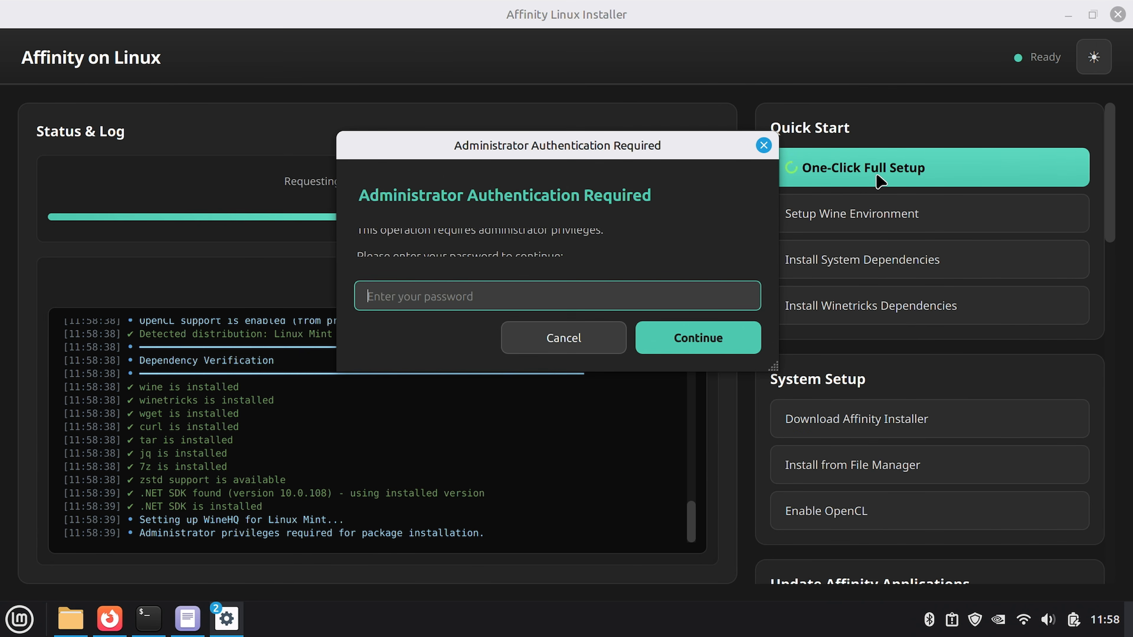
type("****")
key("Return")
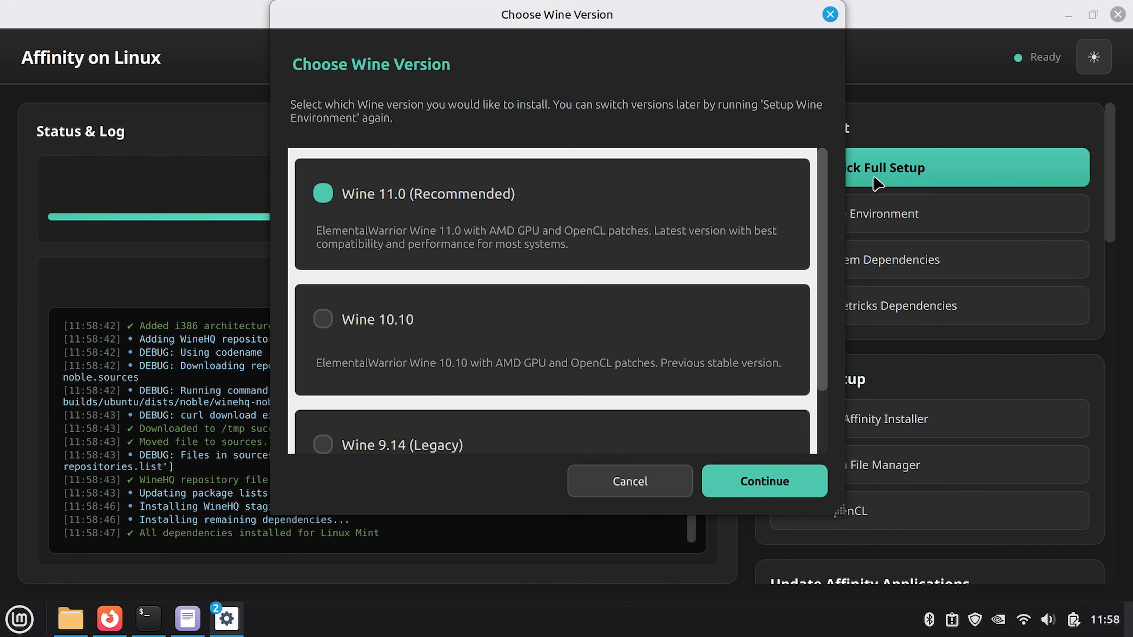
left_click(754, 481)
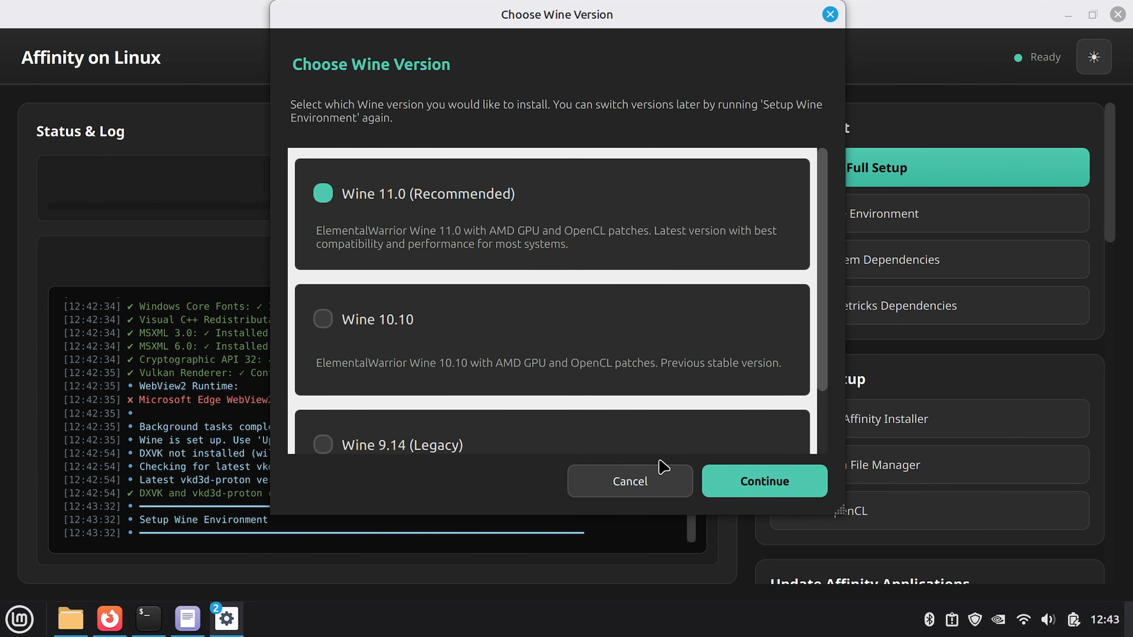
- Cancel the Wine version selection and install the system dependencies, entering the administrator password
left_click(630, 482)
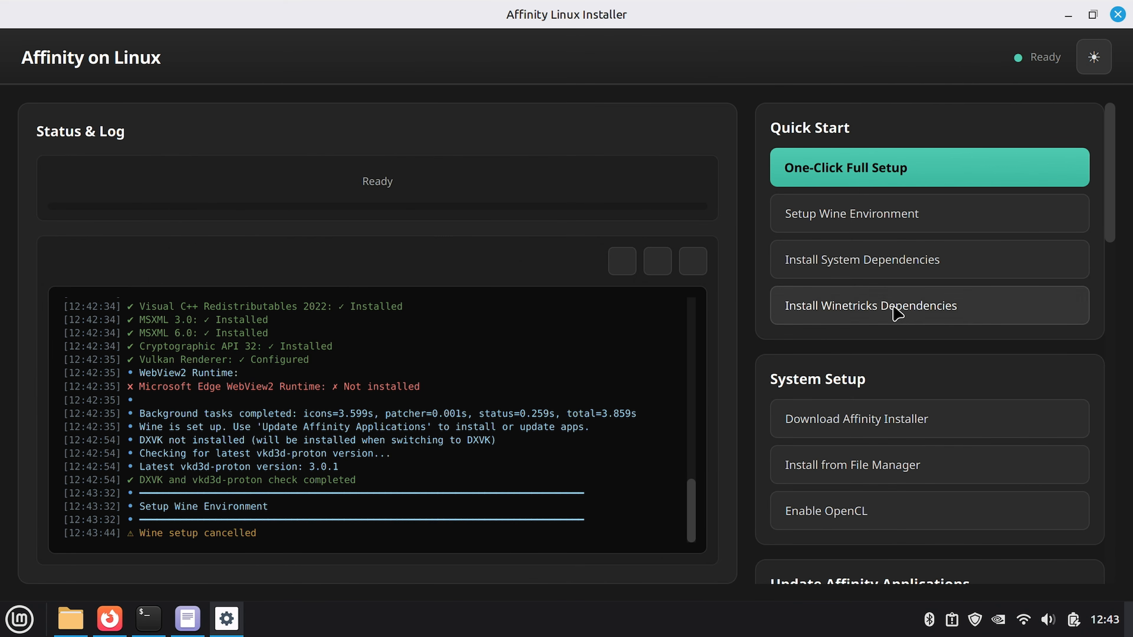
left_click(824, 264)
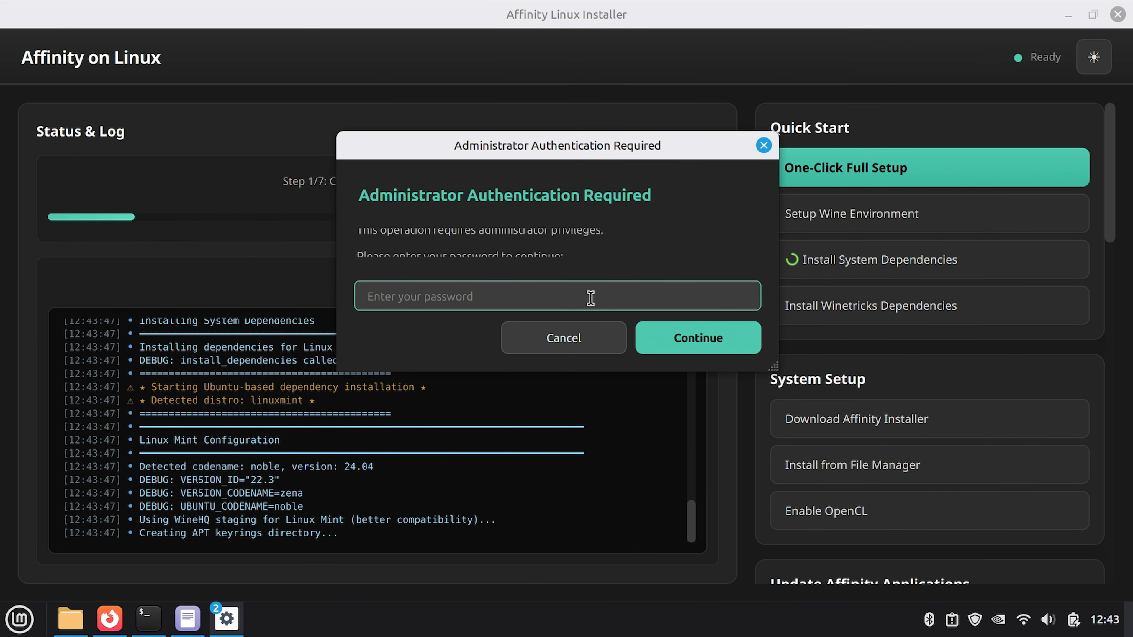
type("••••")
key("Return")
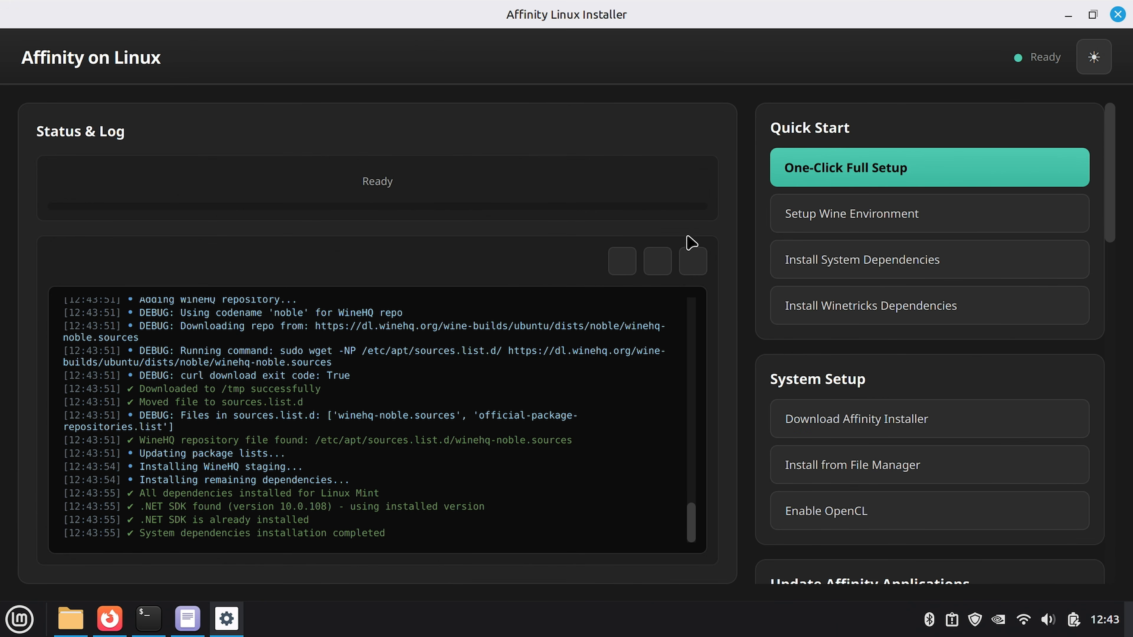
- Start installing the Winetricks dependencies and cancel the running operation
left_click(868, 320)
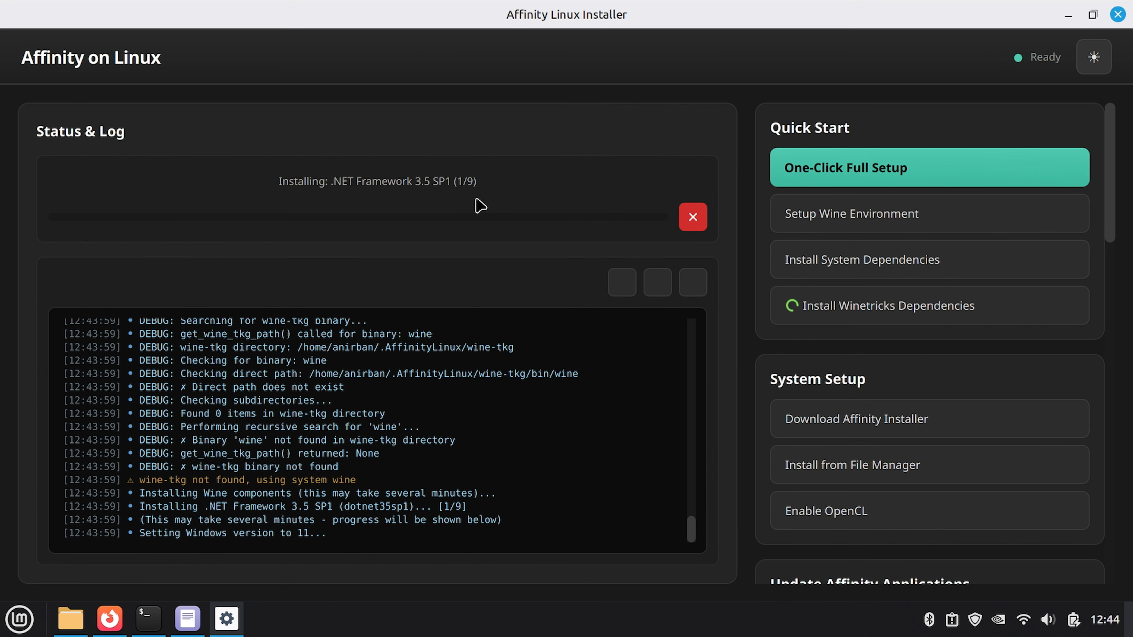
left_click(694, 218)
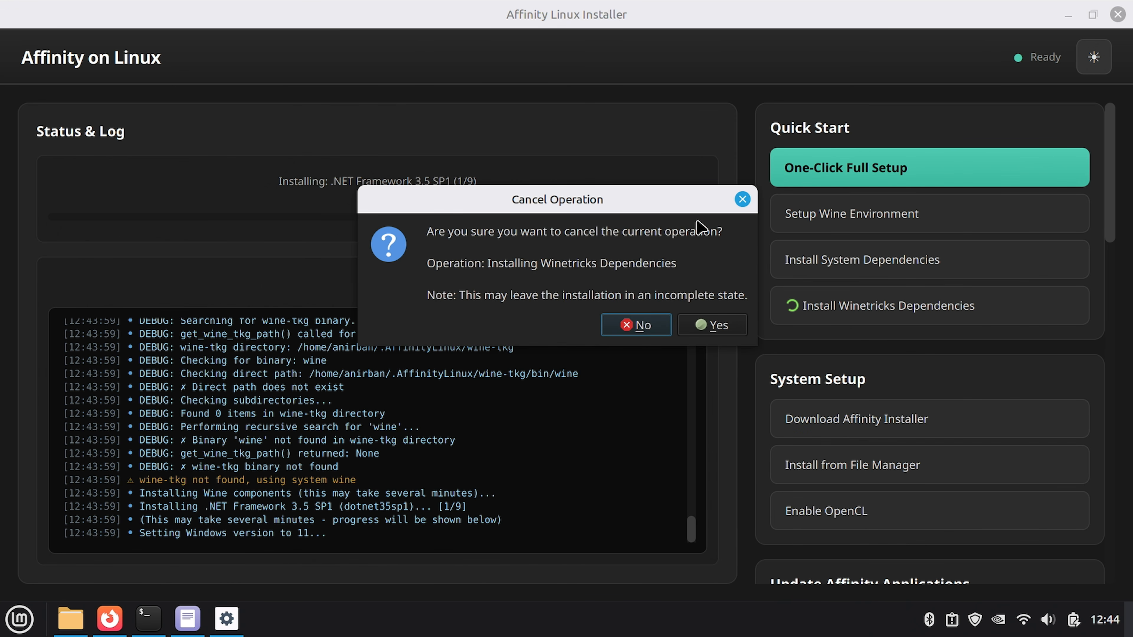
left_click(716, 325)
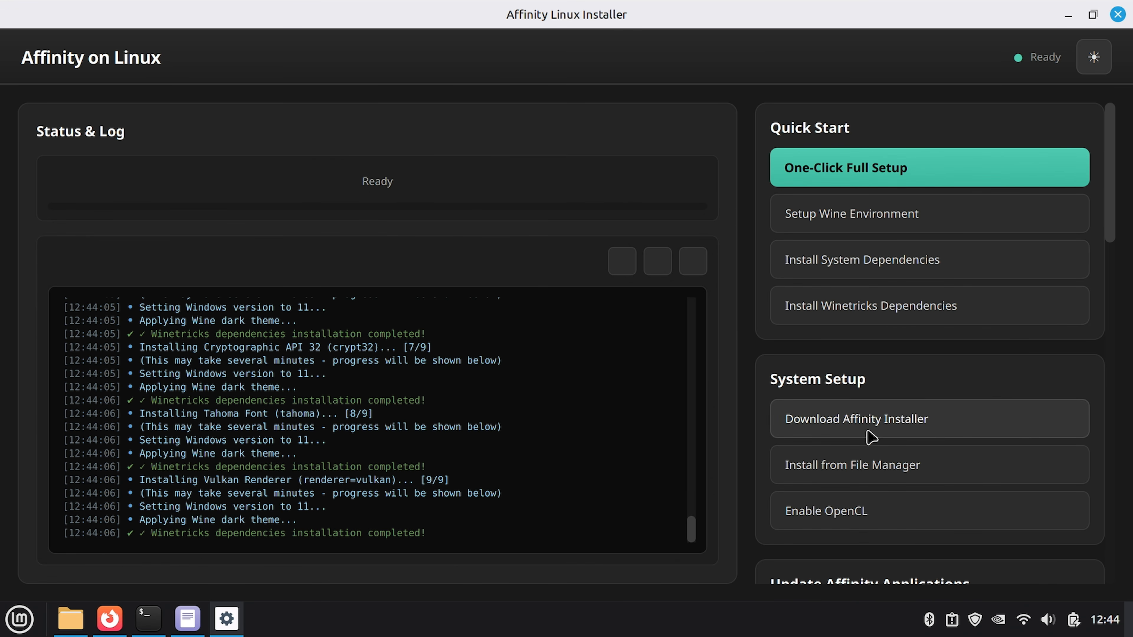
- Look over the installer's System Setup options and the Affinity download page in the browser, and return to the installer
left_click_drag(1112, 193, 1115, 245)
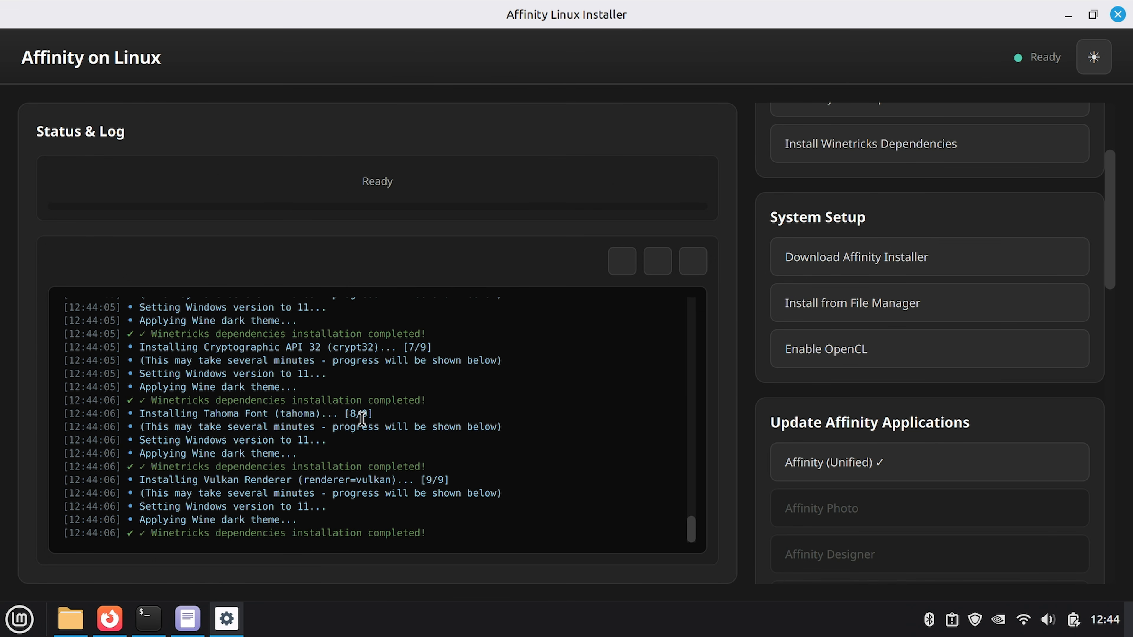
left_click(109, 619)
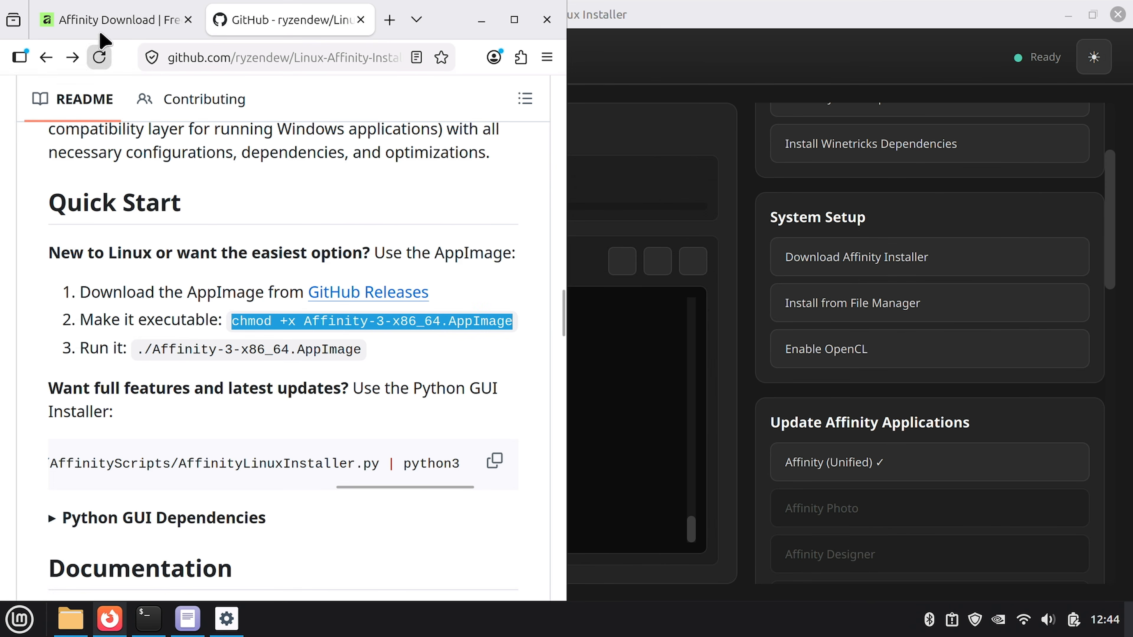
left_click(112, 20)
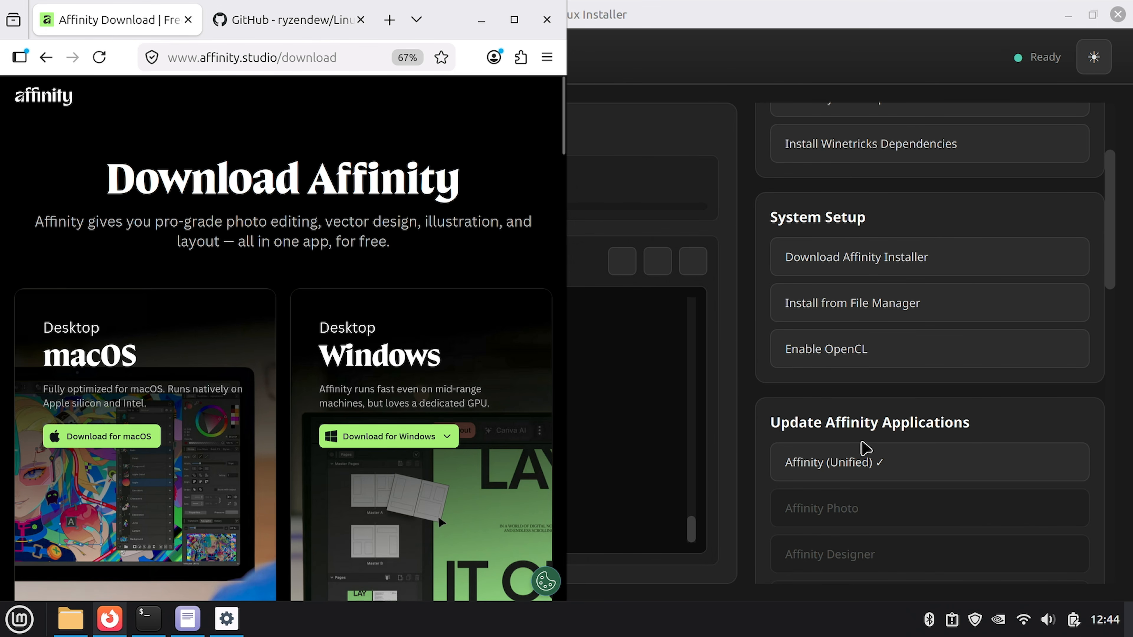
left_click(481, 20)
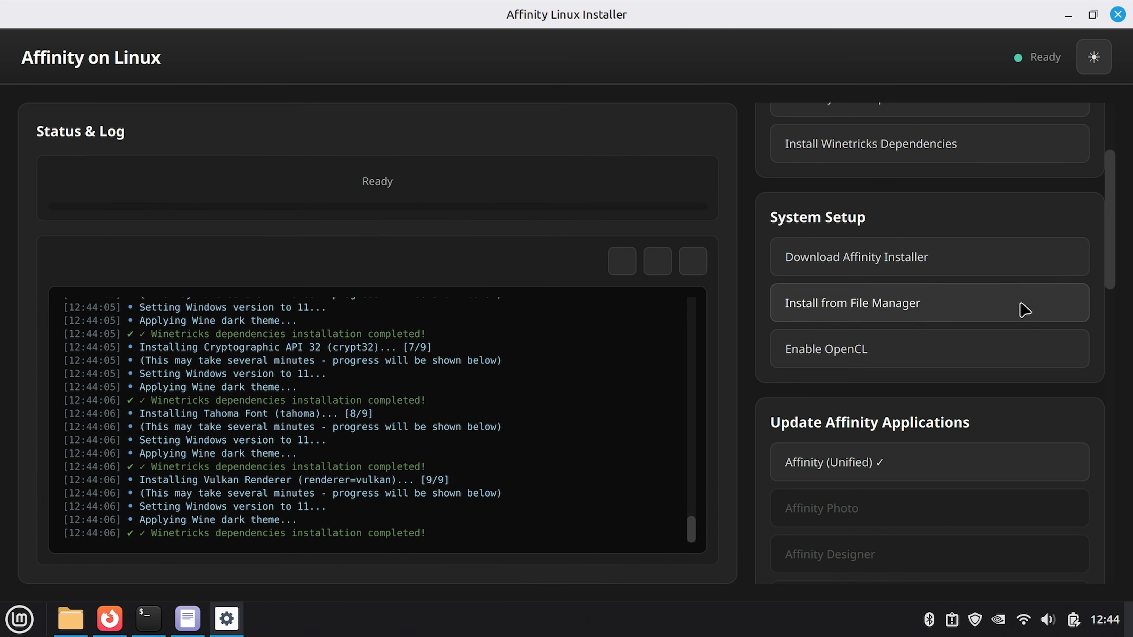
- In the Troubleshooting section, view the Switch Wine Version prompt and decline it, and launch Wine Configuration
left_click_drag(1108, 217, 1111, 374)
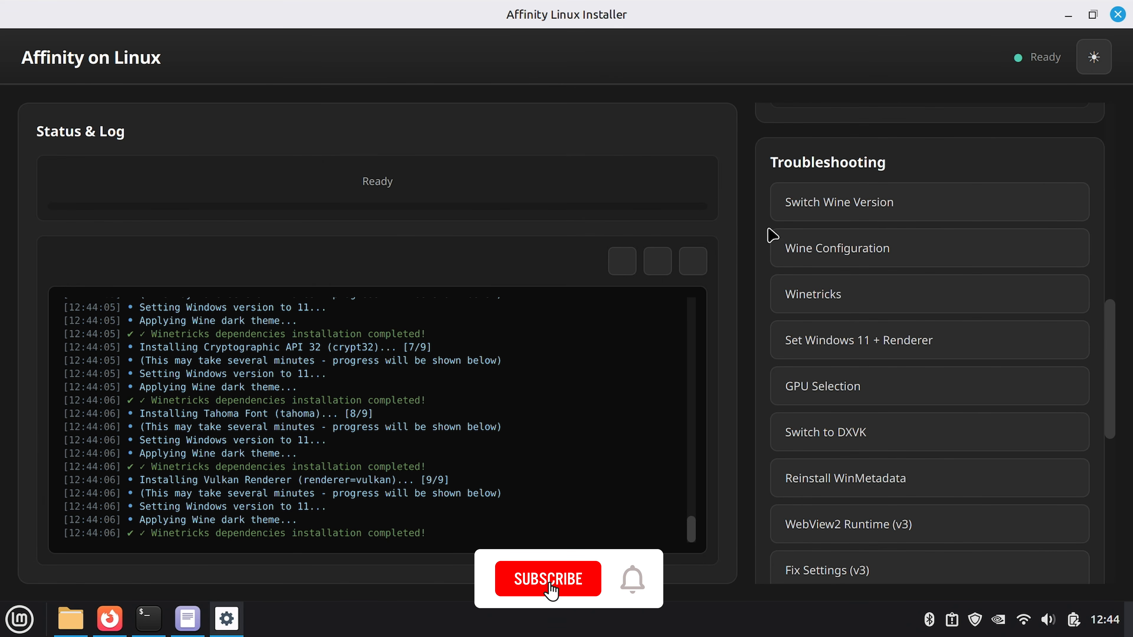
left_click(794, 217)
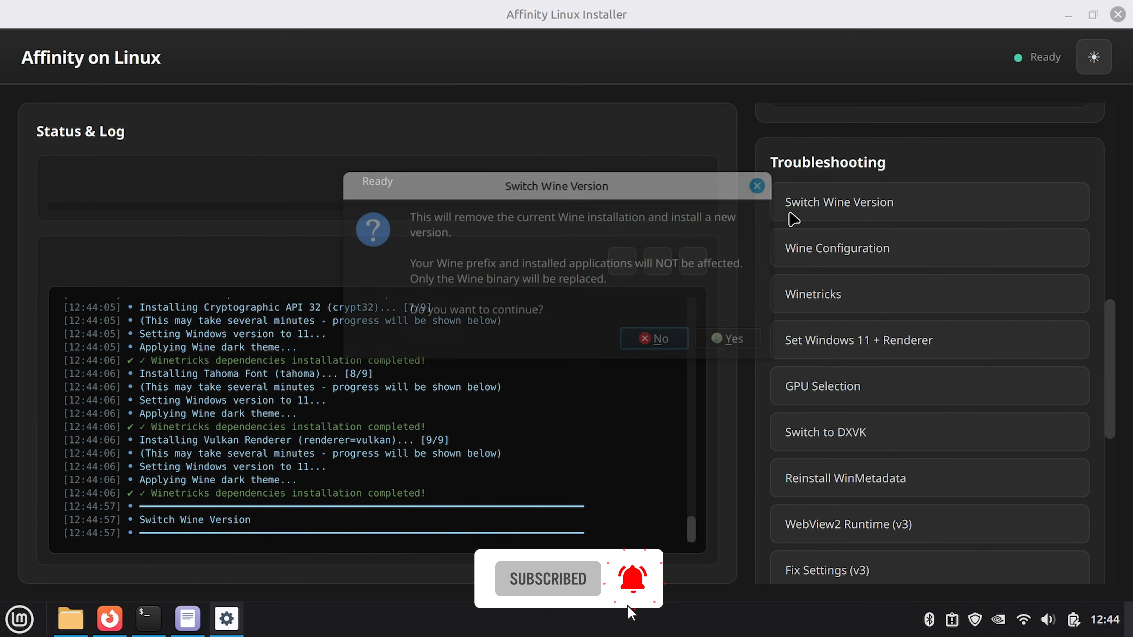
left_click(661, 341)
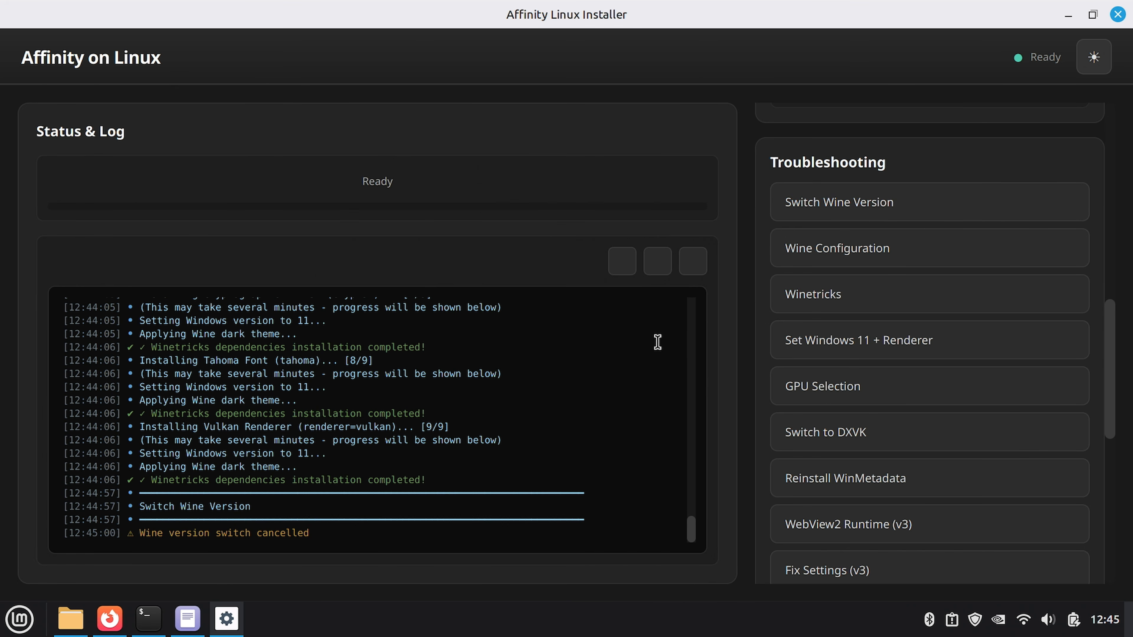
left_click(843, 247)
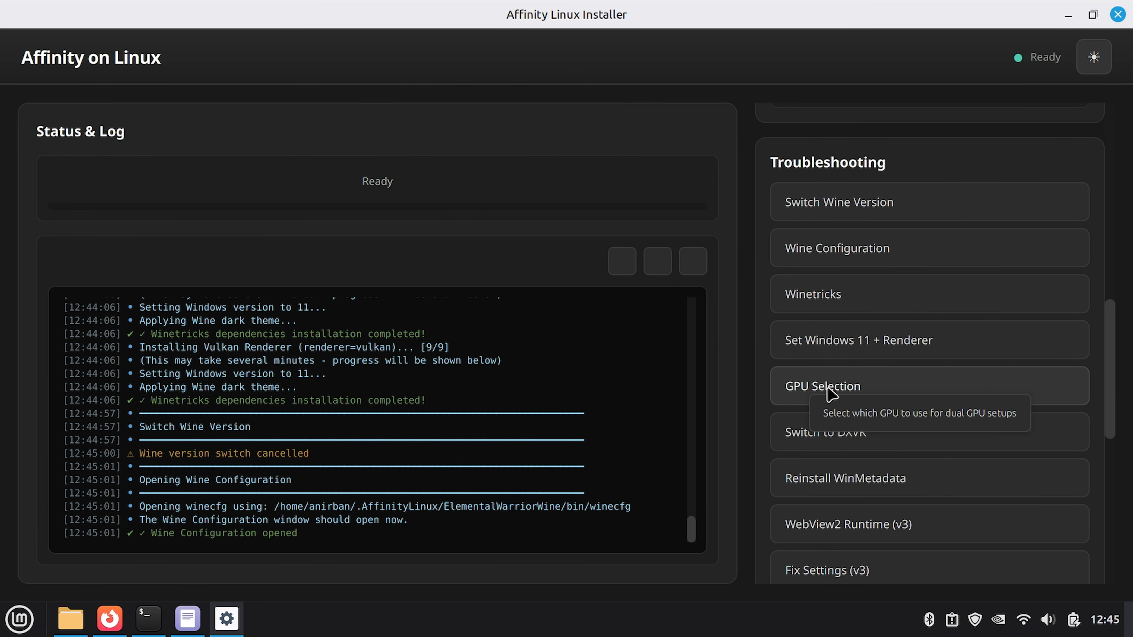
- Review the GPU choices for Affinity applications, cancel the selection and look through the remaining Troubleshooting and Patches options
left_click(821, 386)
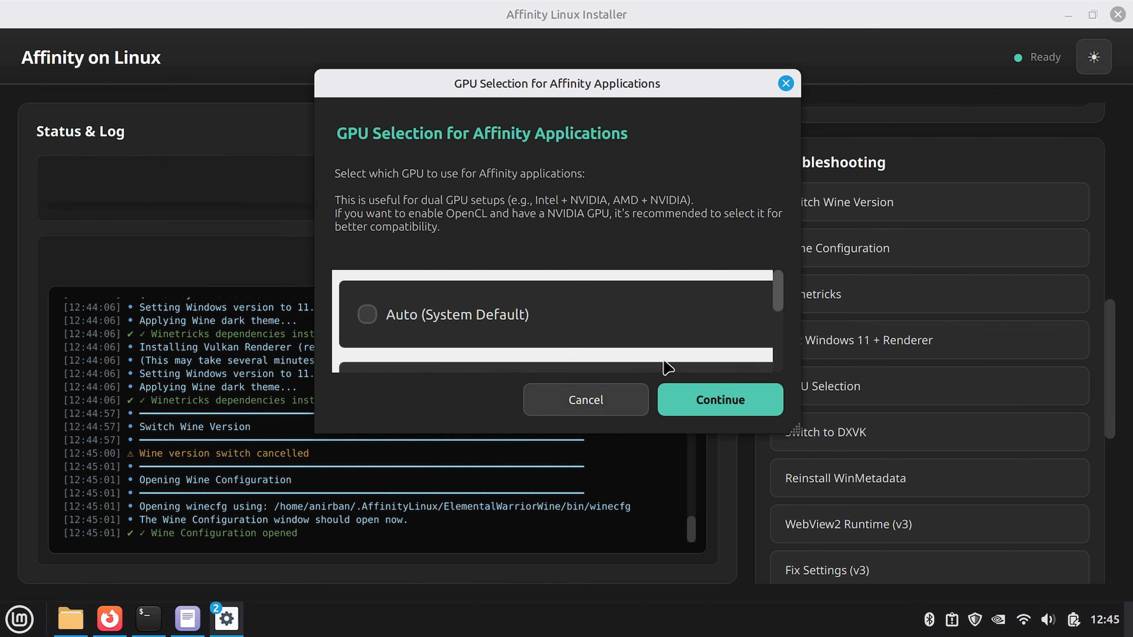
scroll(716, 312, "down", 2)
scroll(716, 311, "down", 2)
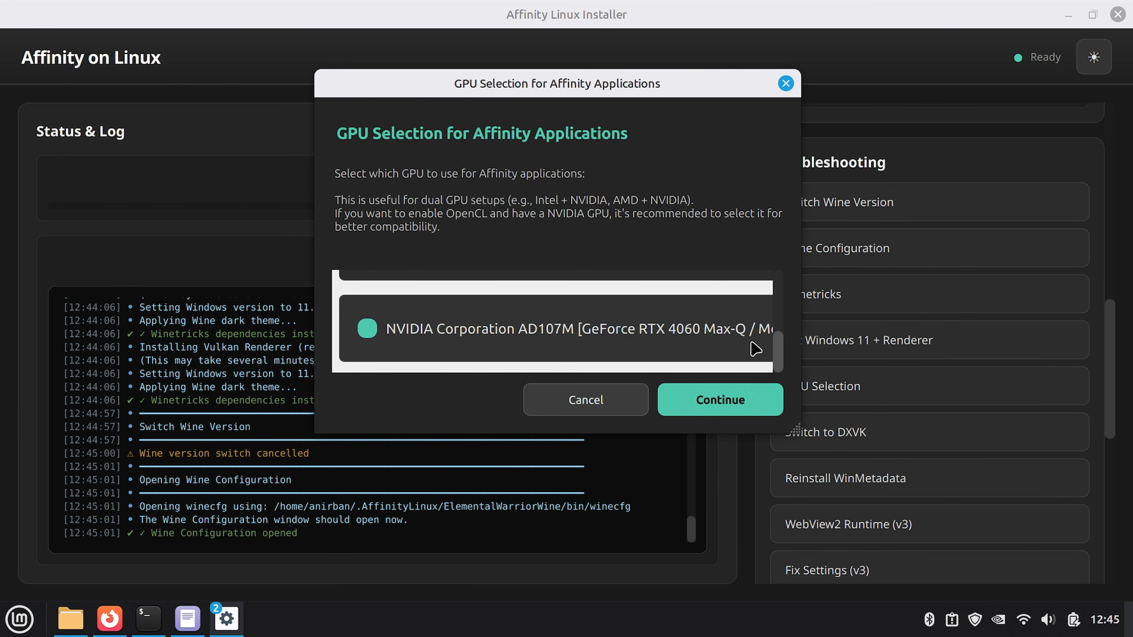
left_click(598, 400)
left_click_drag(1111, 387, 1110, 417)
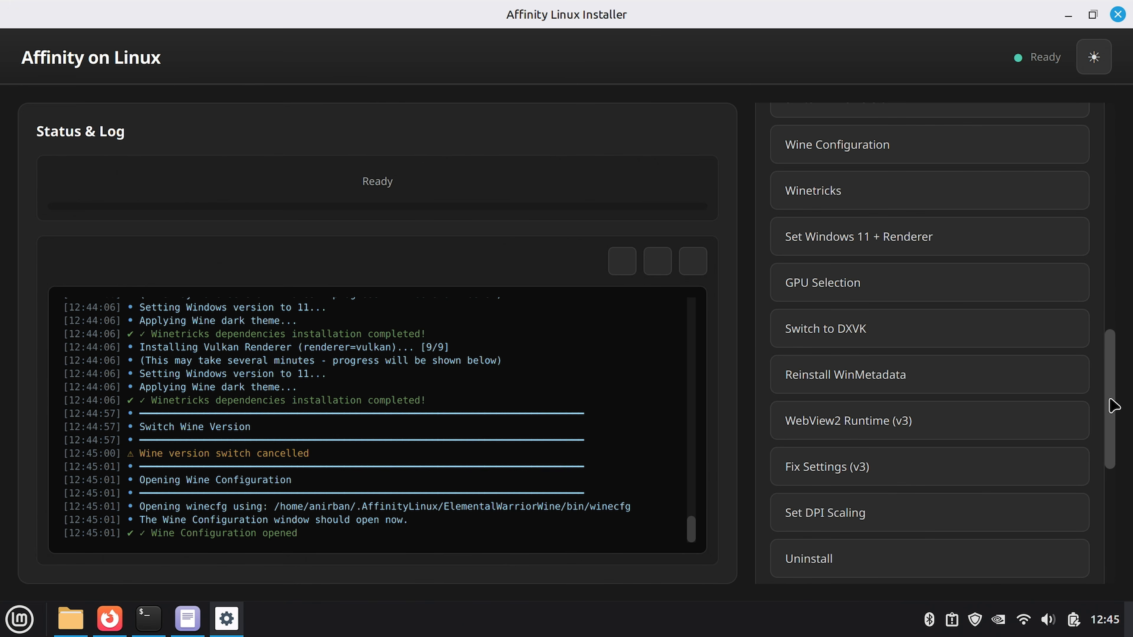
left_click_drag(1111, 406, 1111, 463)
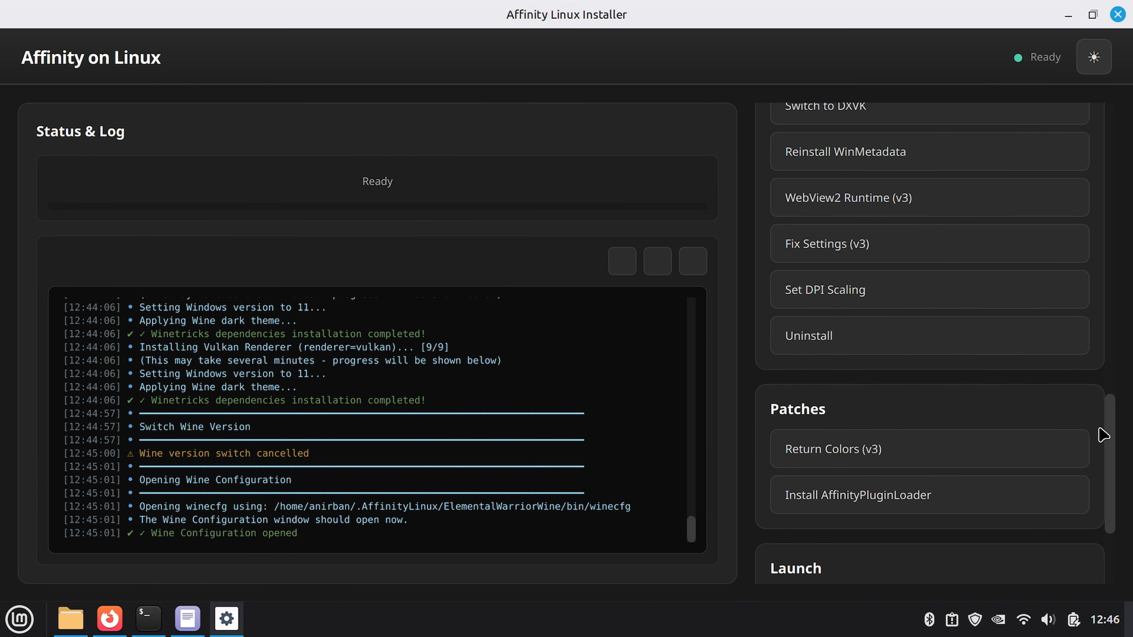
- Choose the automatic download from Affinity Studio for Affinity (Unified) and proceed through the Affinity setup wizard
left_click_drag(1109, 441, 1114, 489)
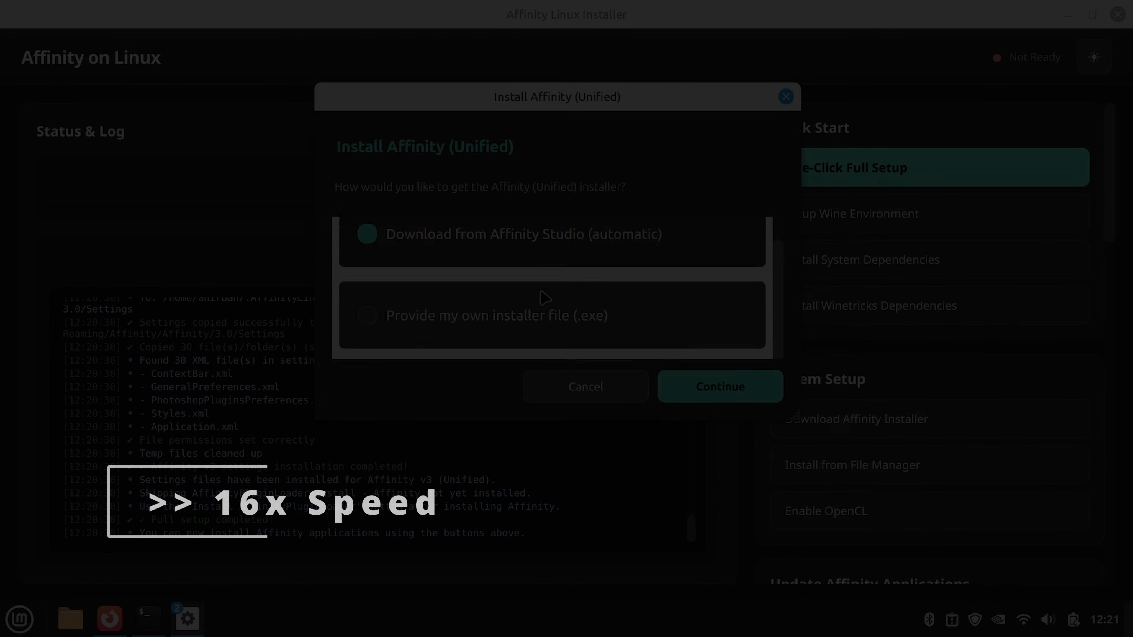
left_click(721, 385)
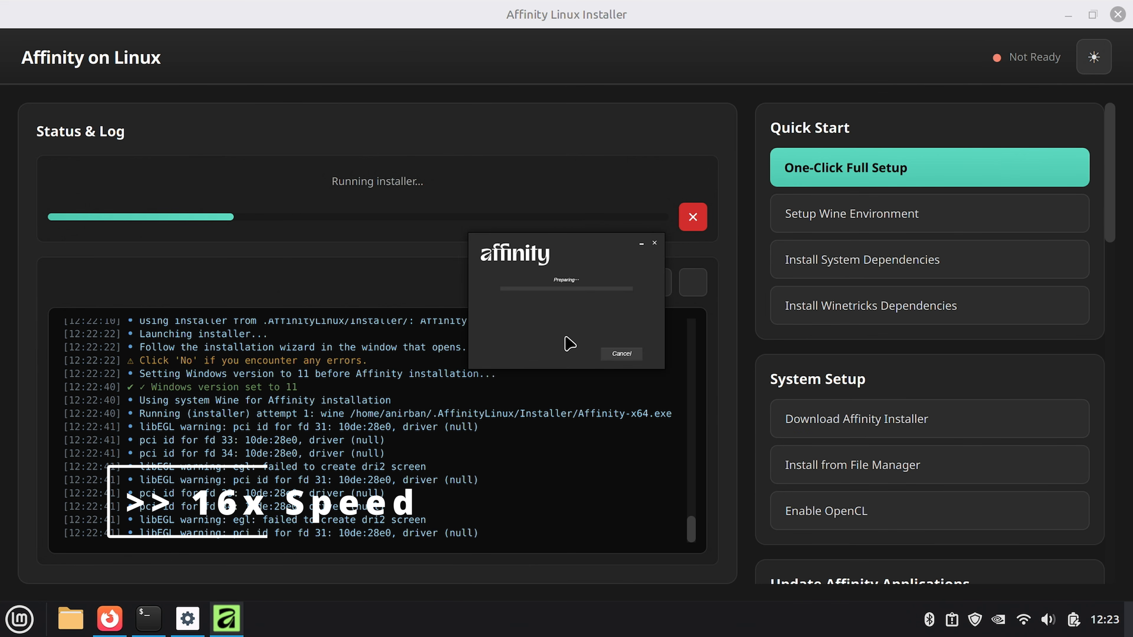
left_click(612, 353)
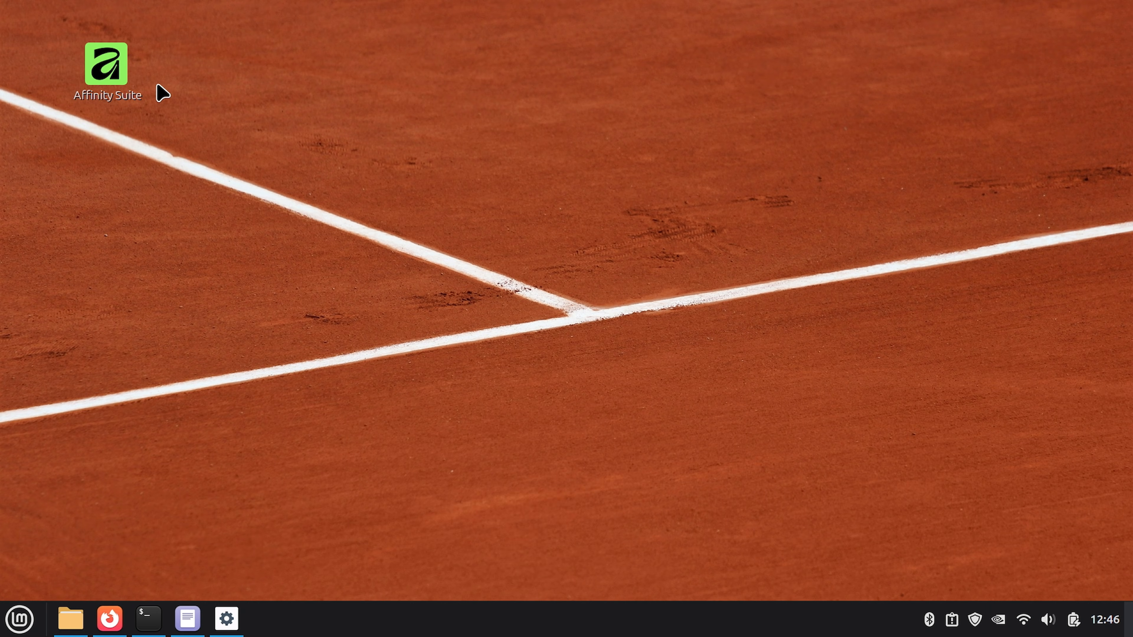
- Launch Affinity Suite from the desktop and dismiss its Welcome window
double_click(106, 64)
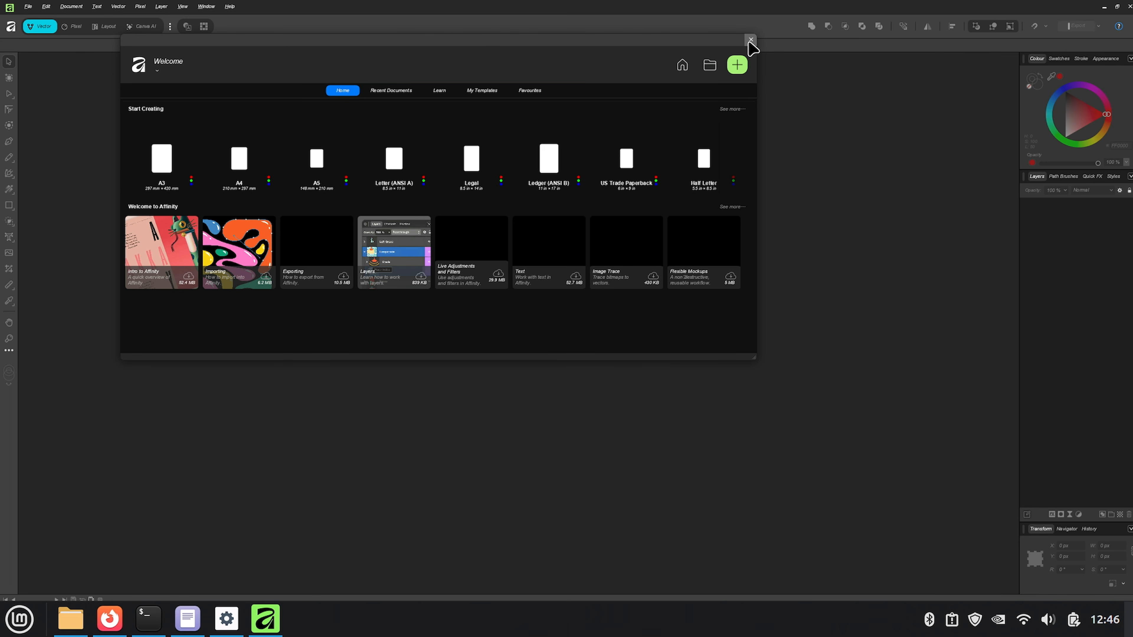
left_click(750, 40)
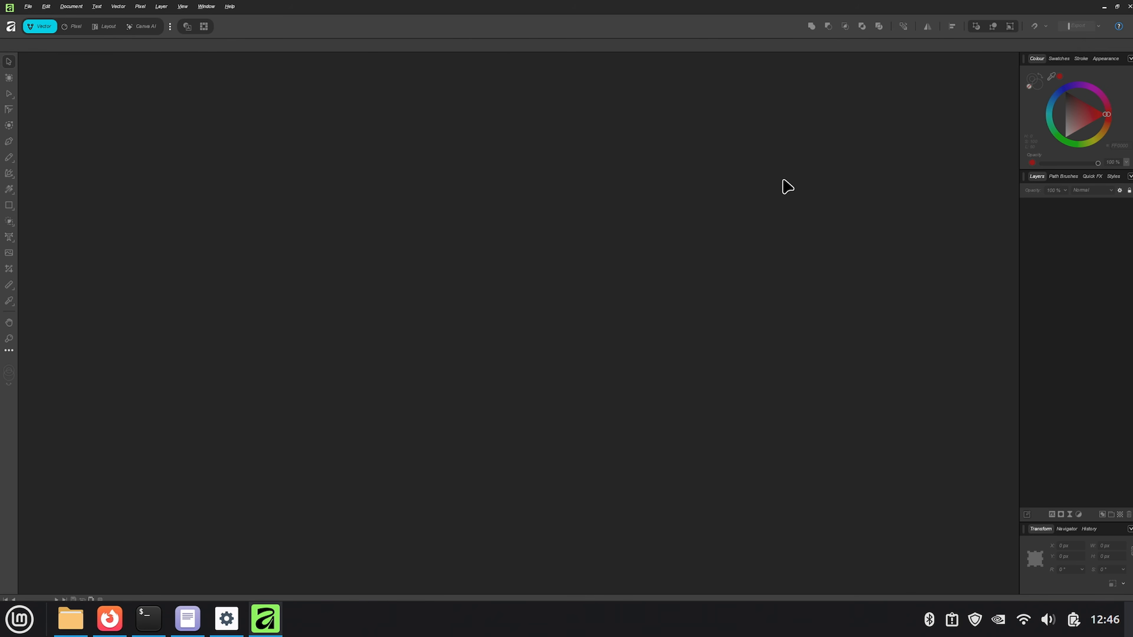
left_click(28, 6)
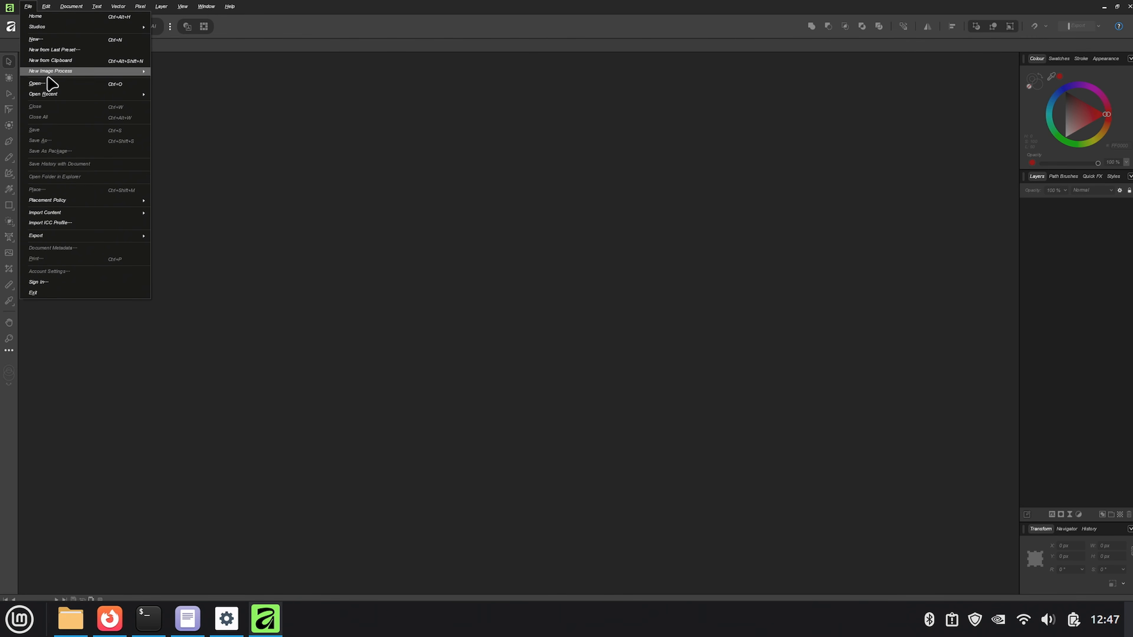
left_click(42, 84)
left_click_drag(104, 9, 353, 120)
left_click(531, 124)
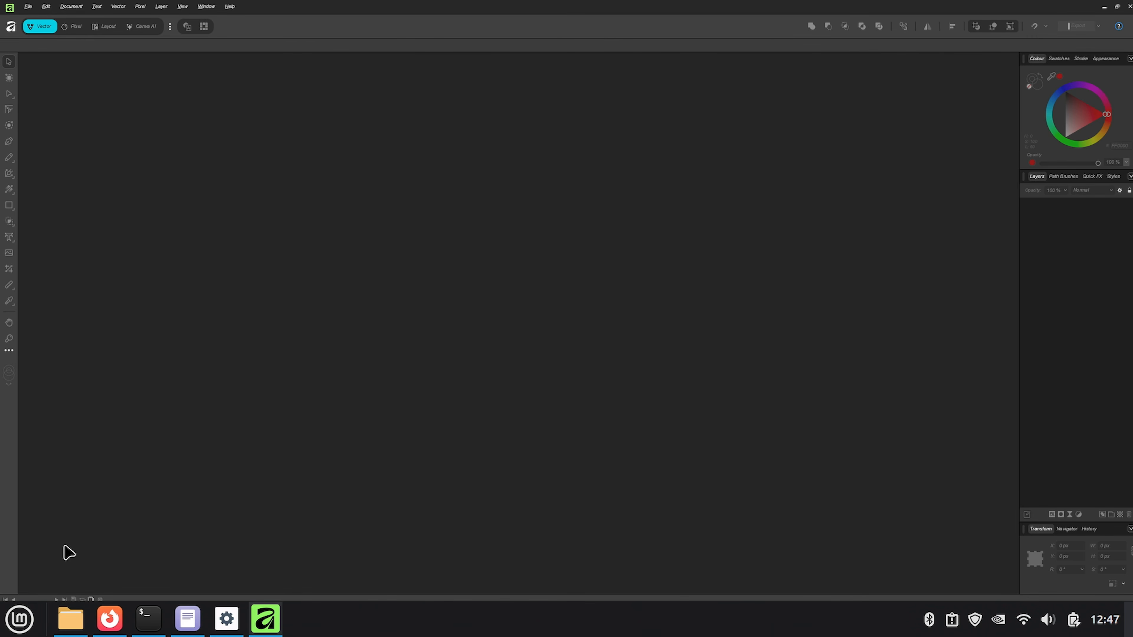
mouse_move(67, 620)
left_click(92, 546)
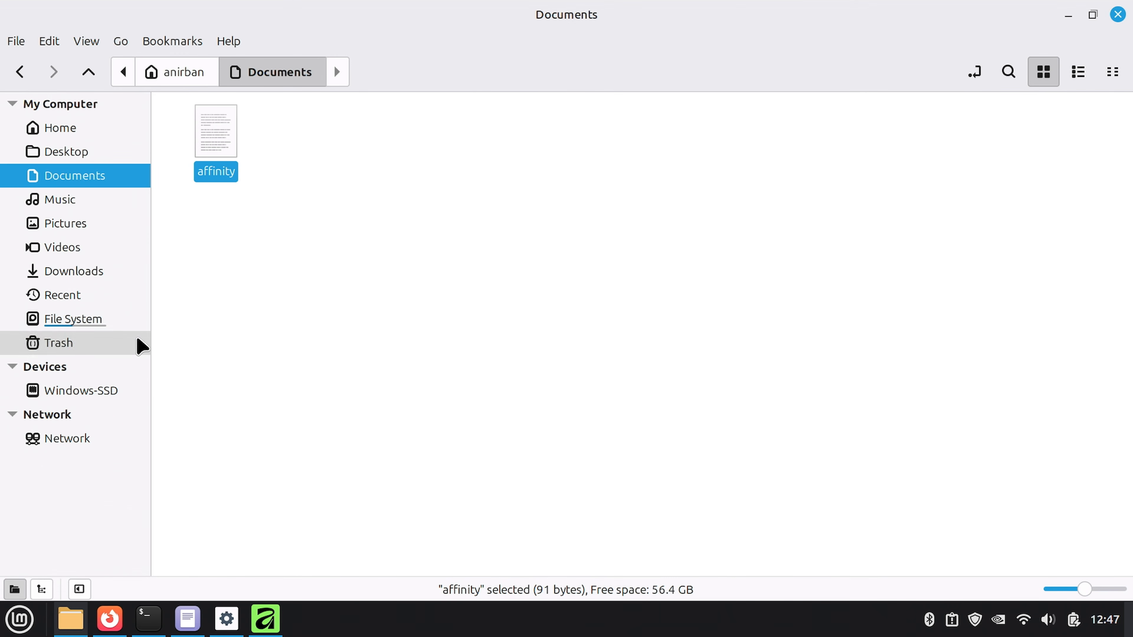
left_click(74, 231)
left_click_drag(402, 45, 729, 233)
left_click_drag(781, 394, 267, 299)
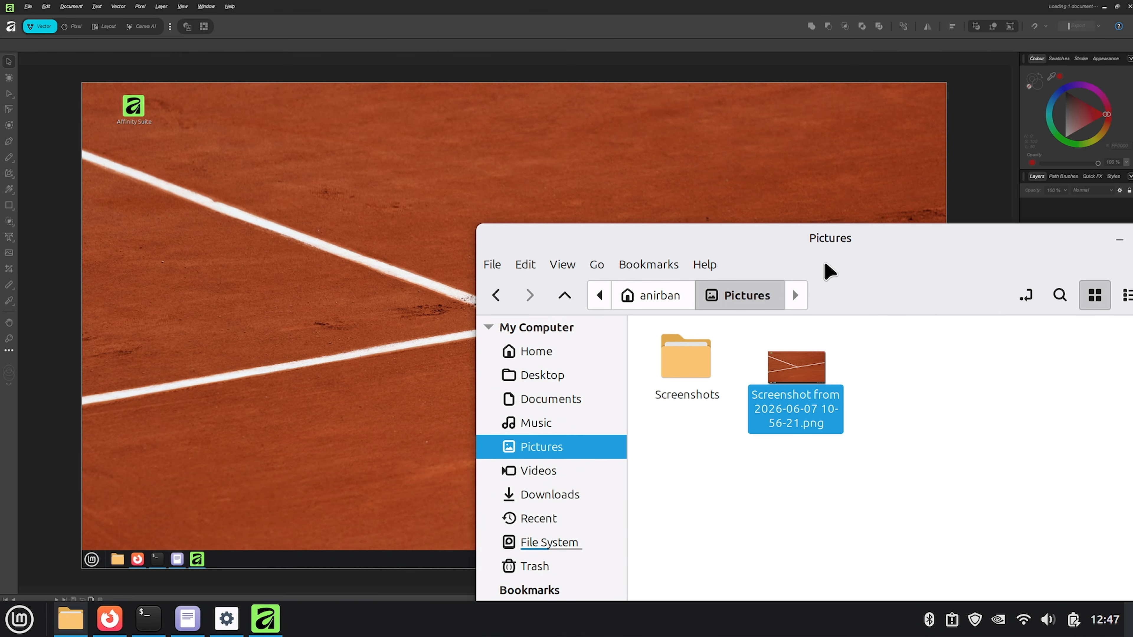
left_click_drag(831, 248, 507, 206)
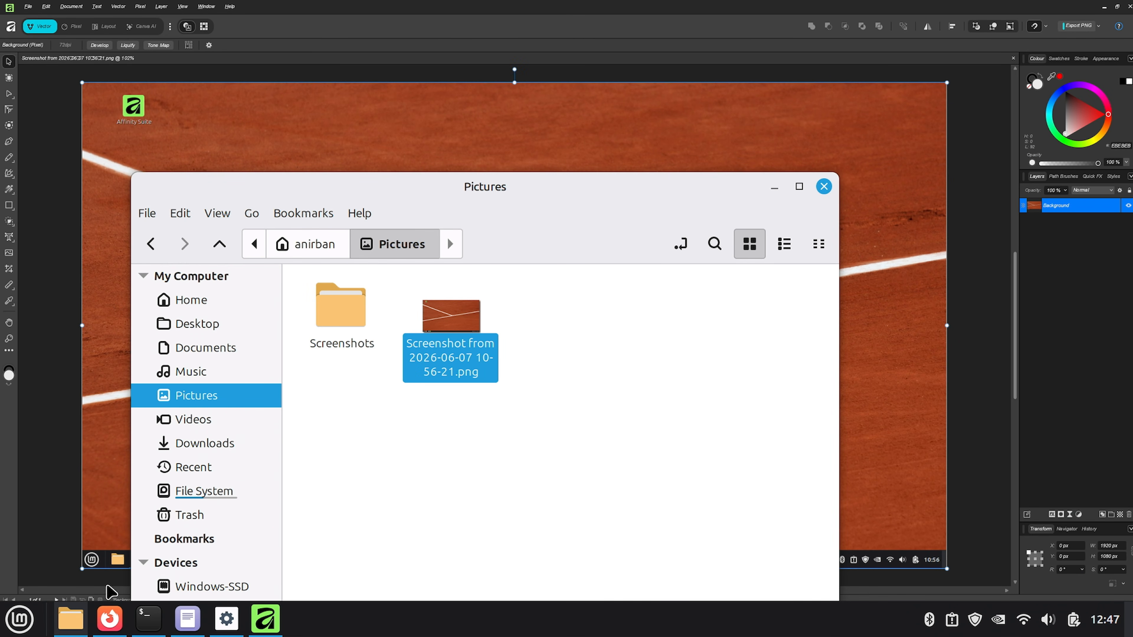
- Switch to Firefox and search the web for "linux mint logo" in a new tab
left_click(103, 624)
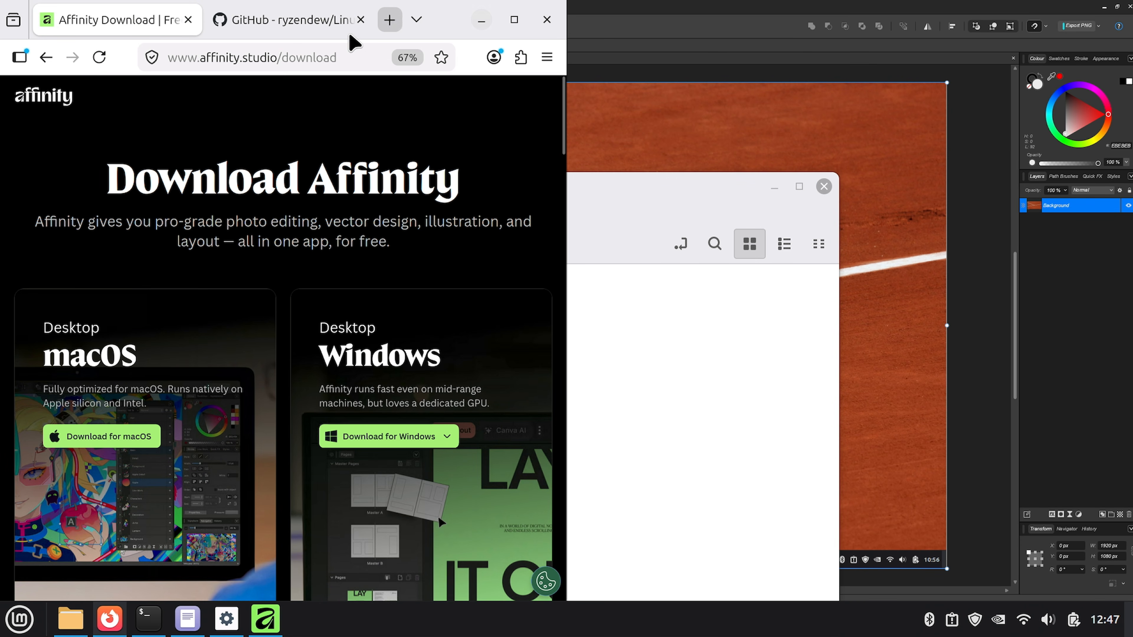
left_click(417, 20)
left_click(392, 20)
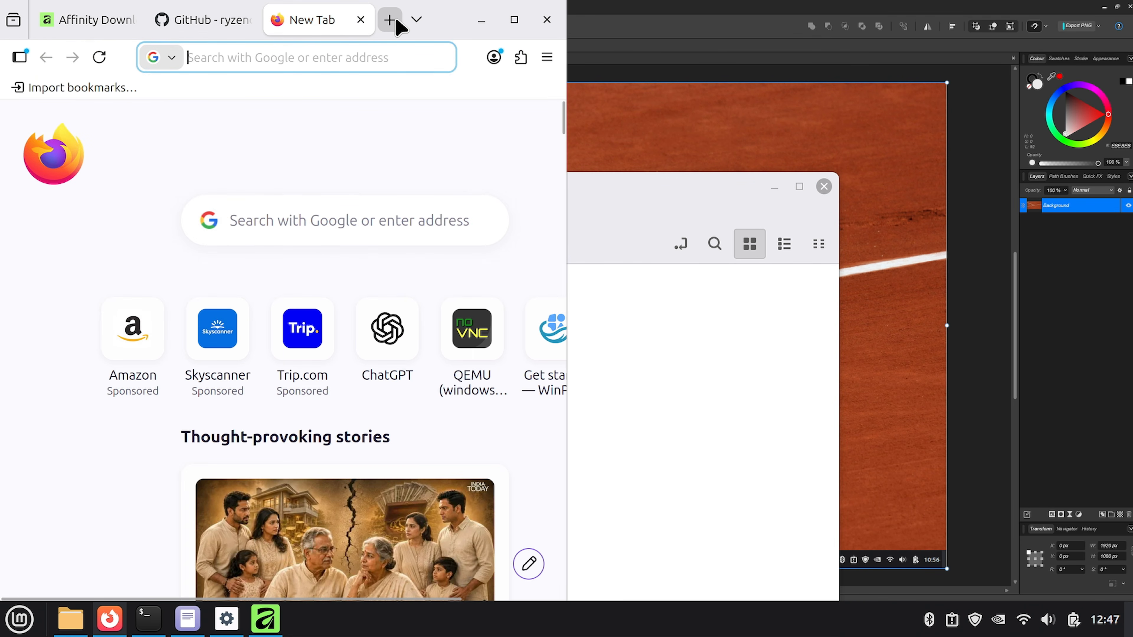
type("linux m")
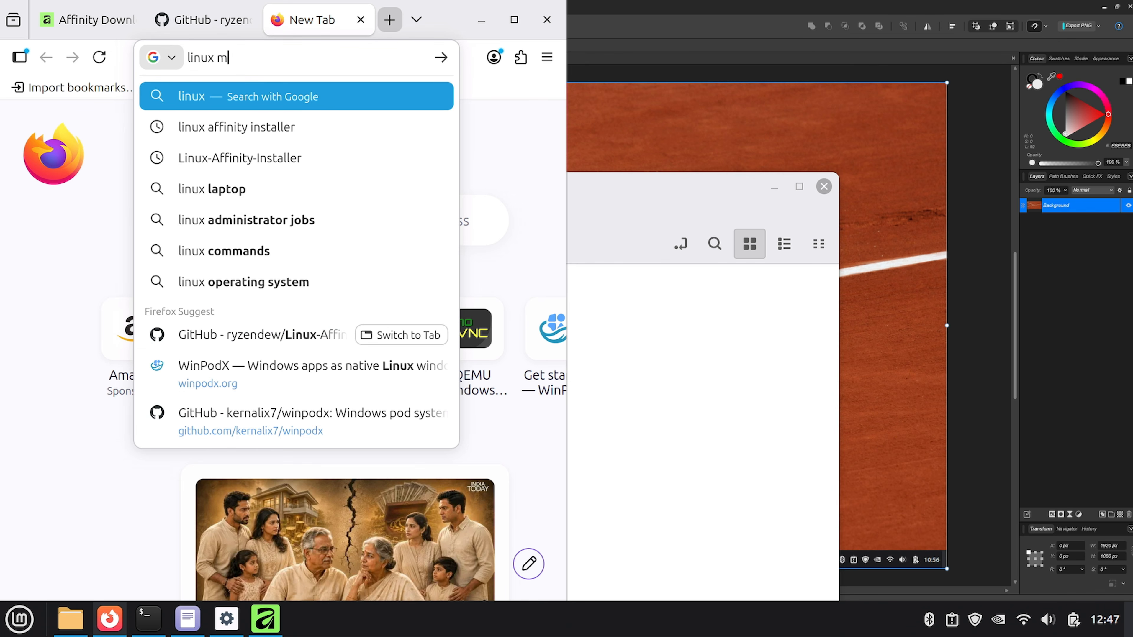
type("int logo")
key("Return")
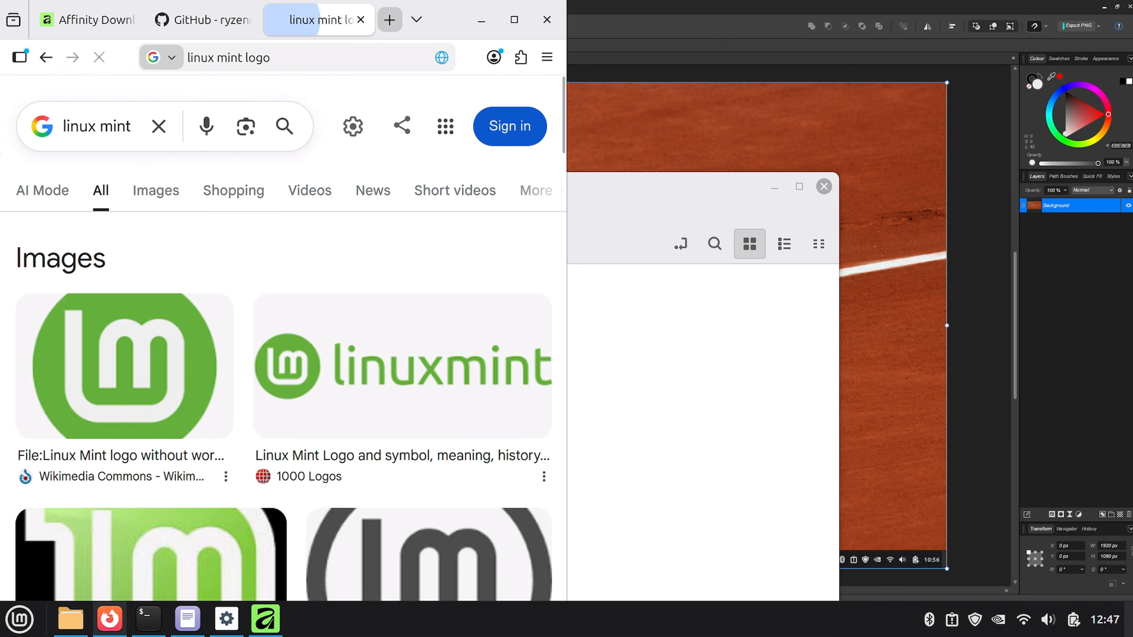
- Open the 1,024 × 1,024 pixel version of the Wikimedia Commons logo without wordmark and save it as a PNG in Downloads
left_click(90, 392)
left_click(393, 344)
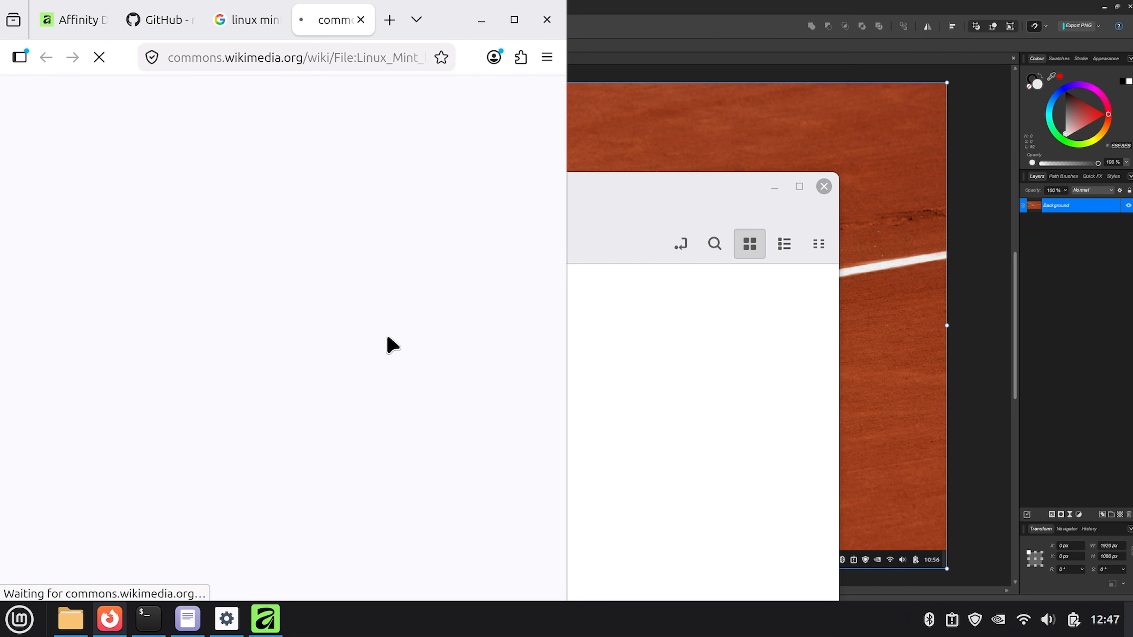
scroll(268, 304, "down", 10)
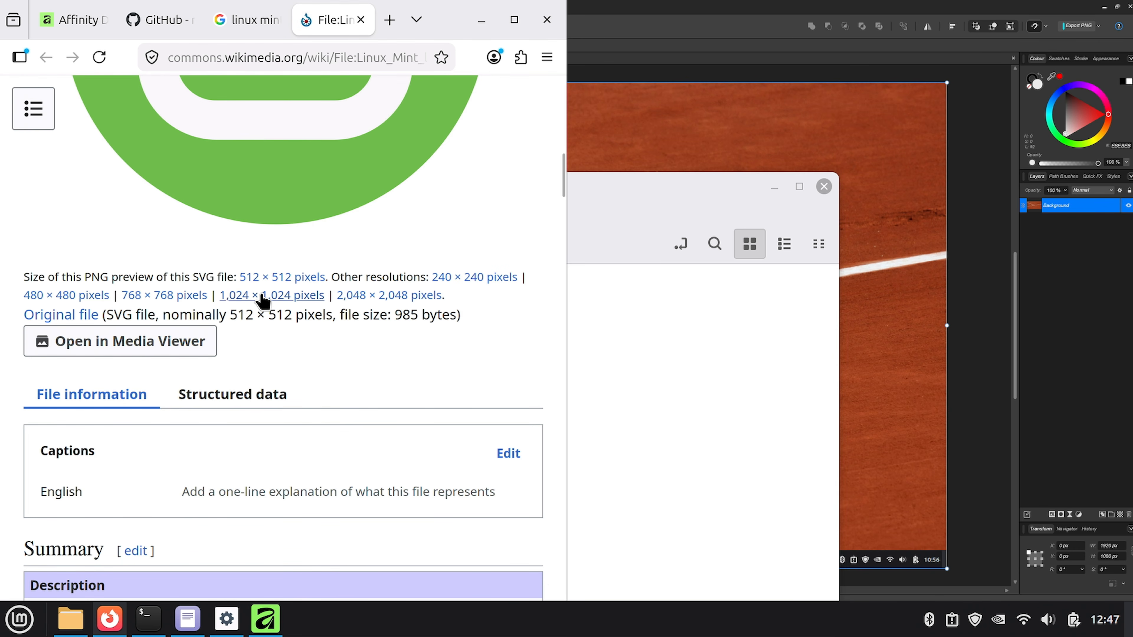
left_click(263, 298)
right_click(367, 213)
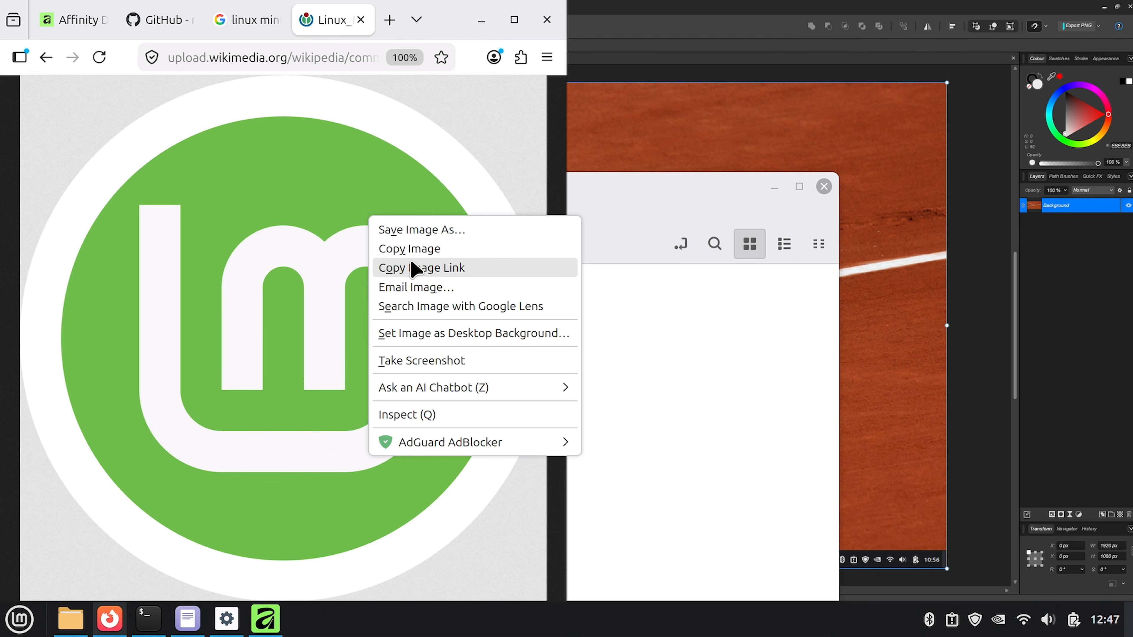
left_click(413, 228)
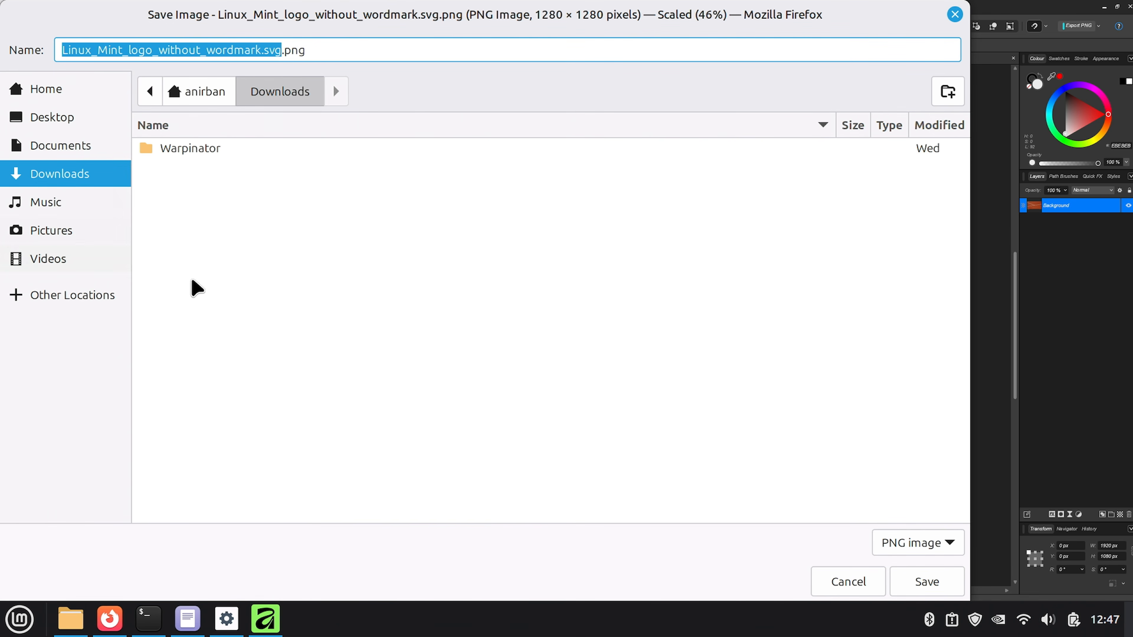
left_click(923, 581)
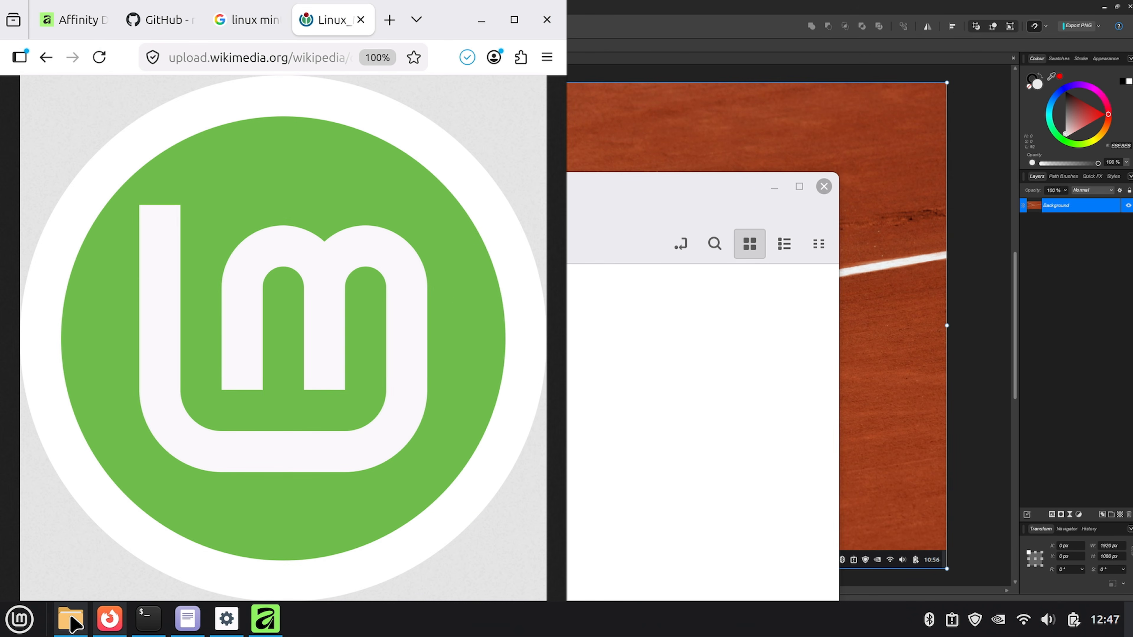
- Place the downloaded Linux Mint logo PNG from the Downloads folder into the Affinity document and minimize the file manager and browser windows
left_click(617, 420)
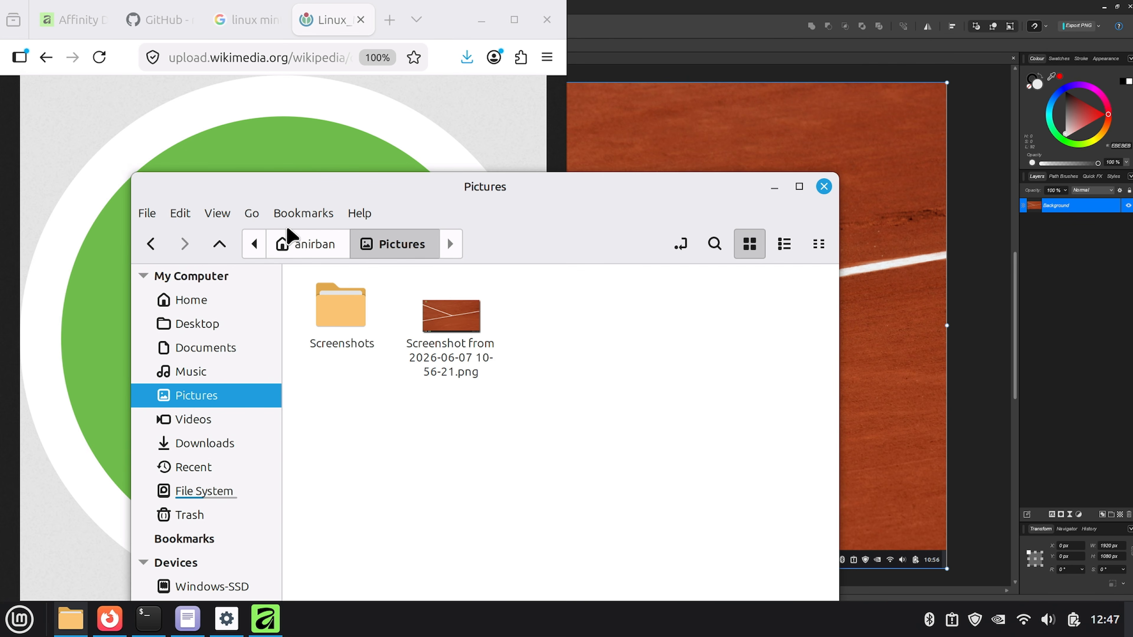
left_click(192, 444)
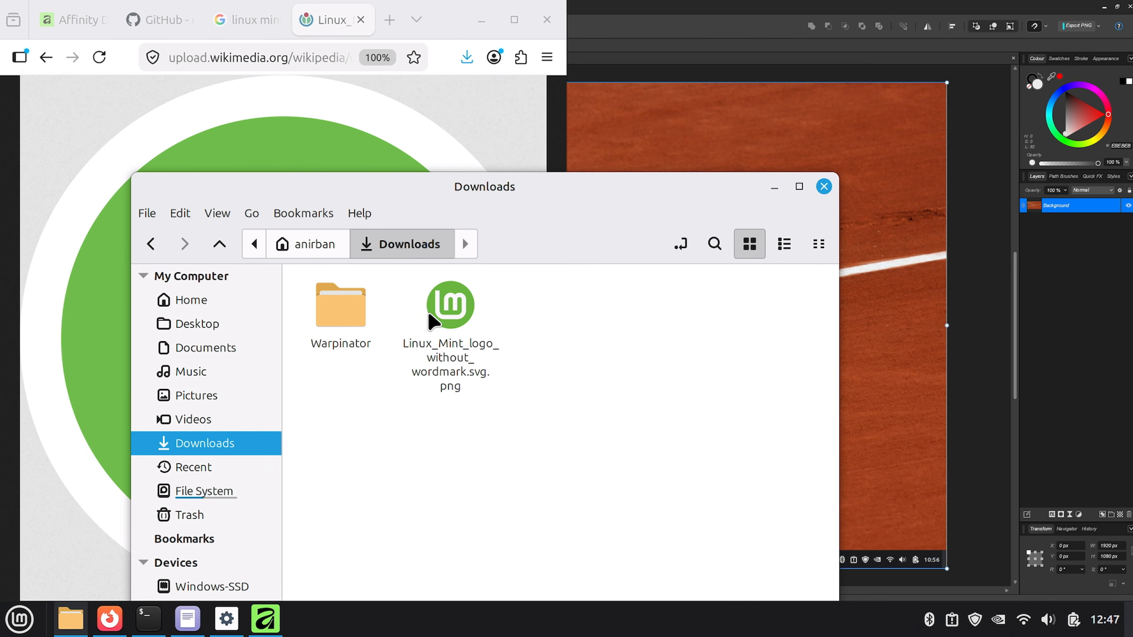
left_click_drag(460, 312, 720, 113)
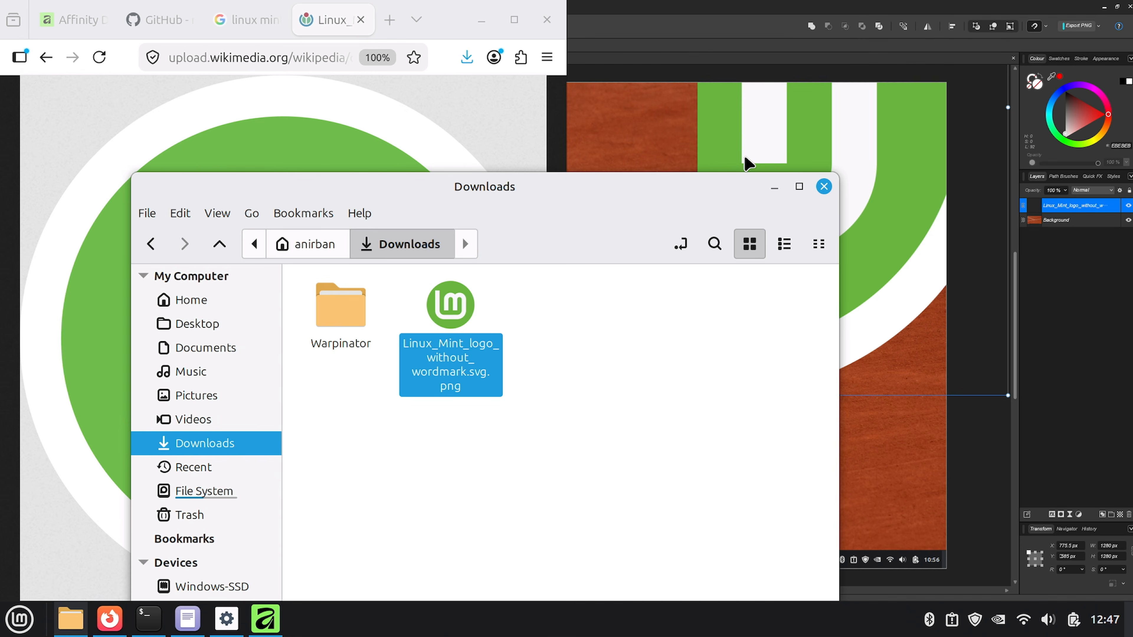
left_click(779, 188)
left_click(487, 27)
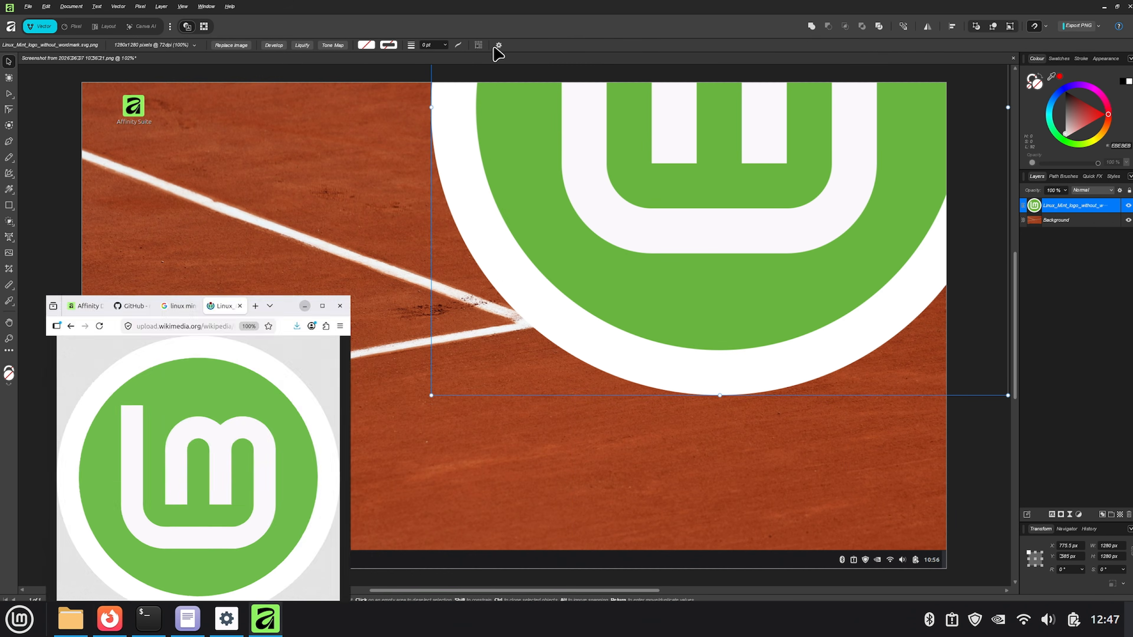
- Scale the logo down to about 615 px square, rotate it about 0.9°, and position it over the right half of the screenshot
left_click_drag(746, 202, 590, 558)
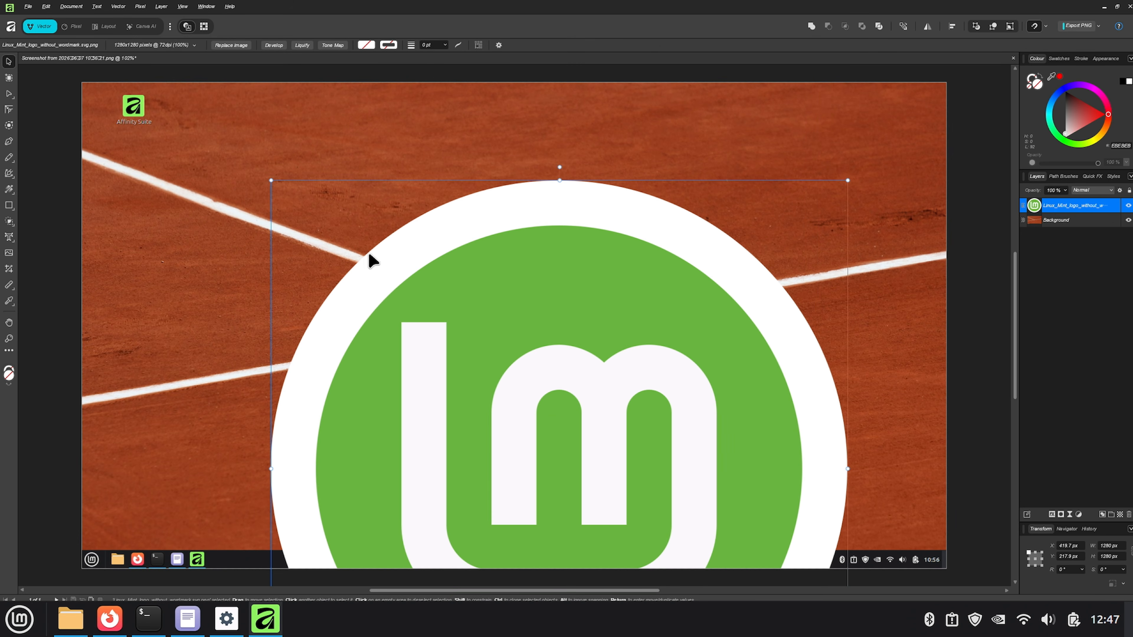
left_click_drag(264, 177, 374, 274)
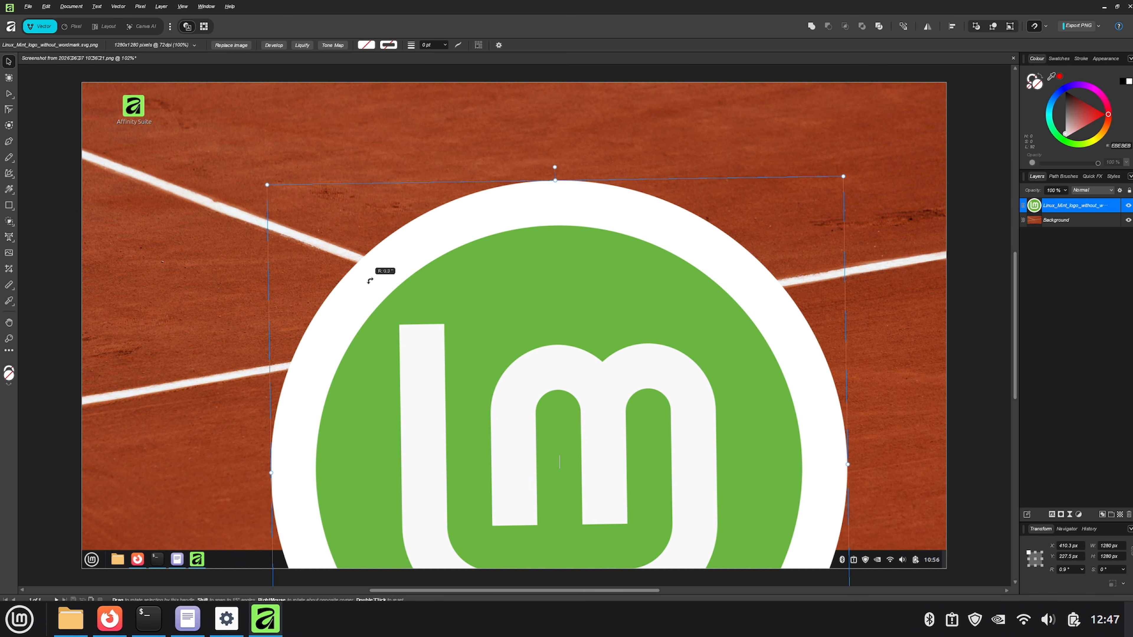
left_click_drag(266, 187, 463, 436)
left_click_drag(625, 442, 687, 214)
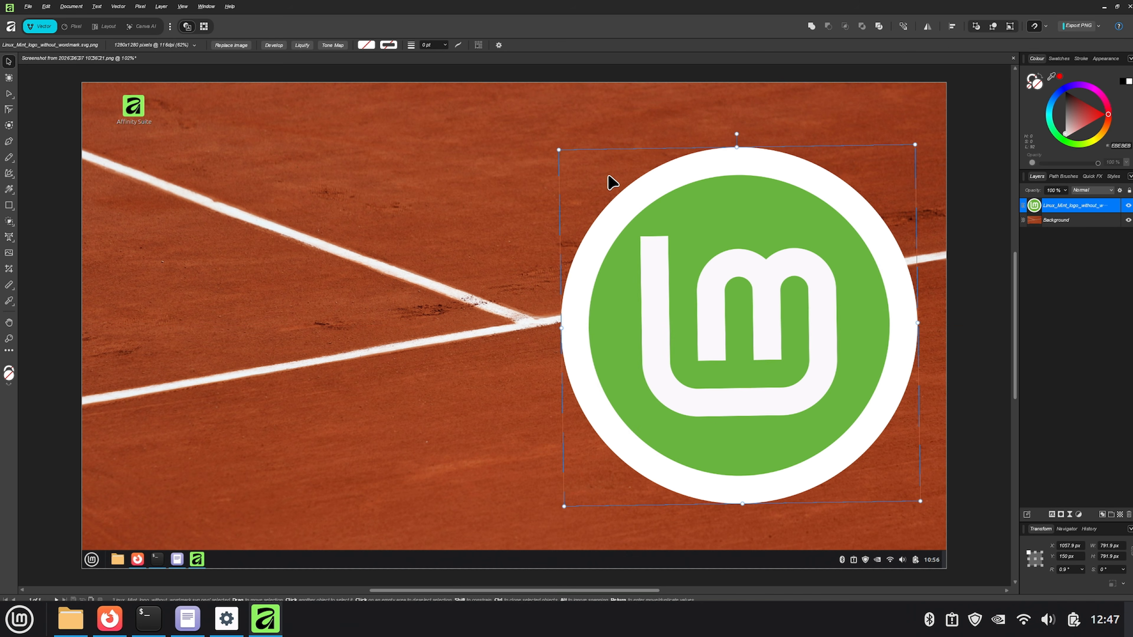
left_click_drag(564, 154, 642, 223)
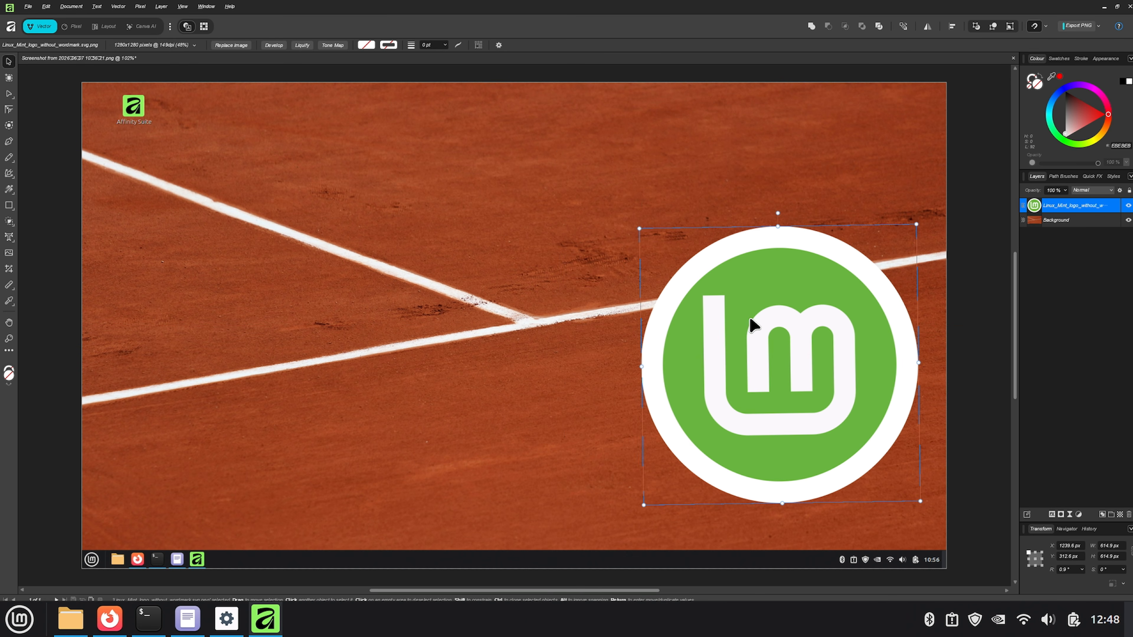
left_click_drag(752, 324, 749, 285)
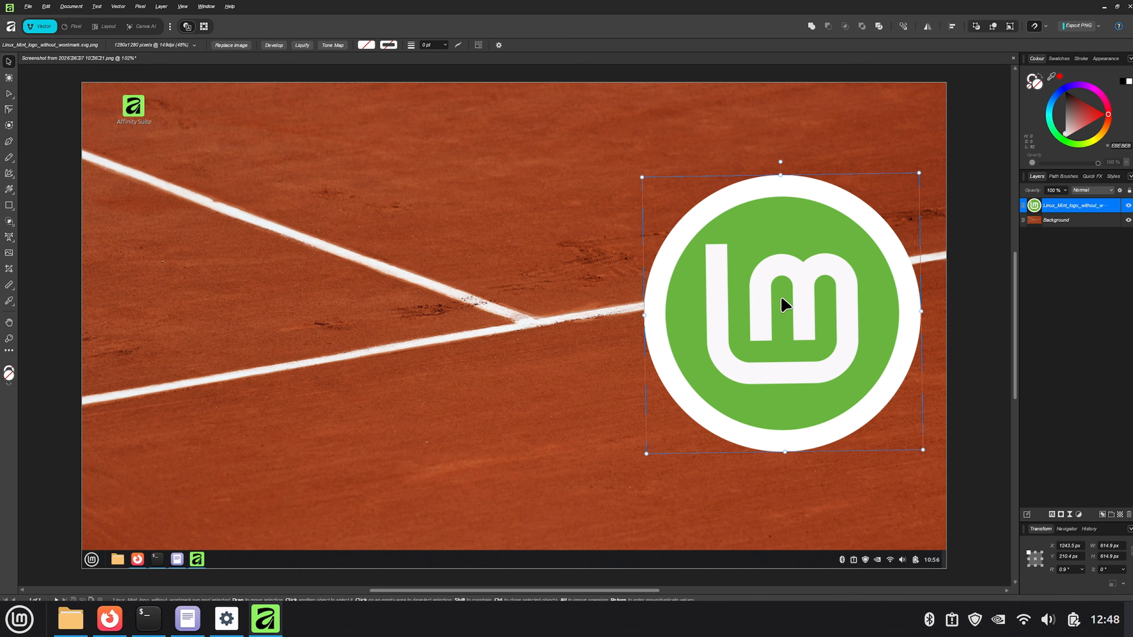
- Add an Outer Shadow layer effect to the logo with a radius of about 38.9 px and an offset of about 30.7 px
right_click(773, 226)
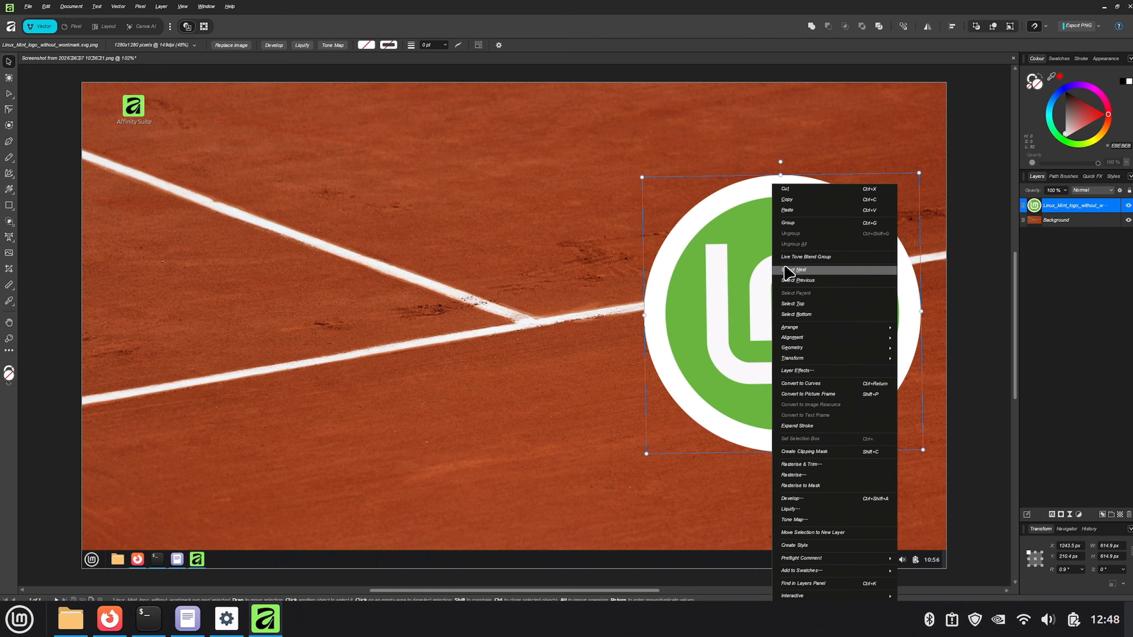
left_click(801, 370)
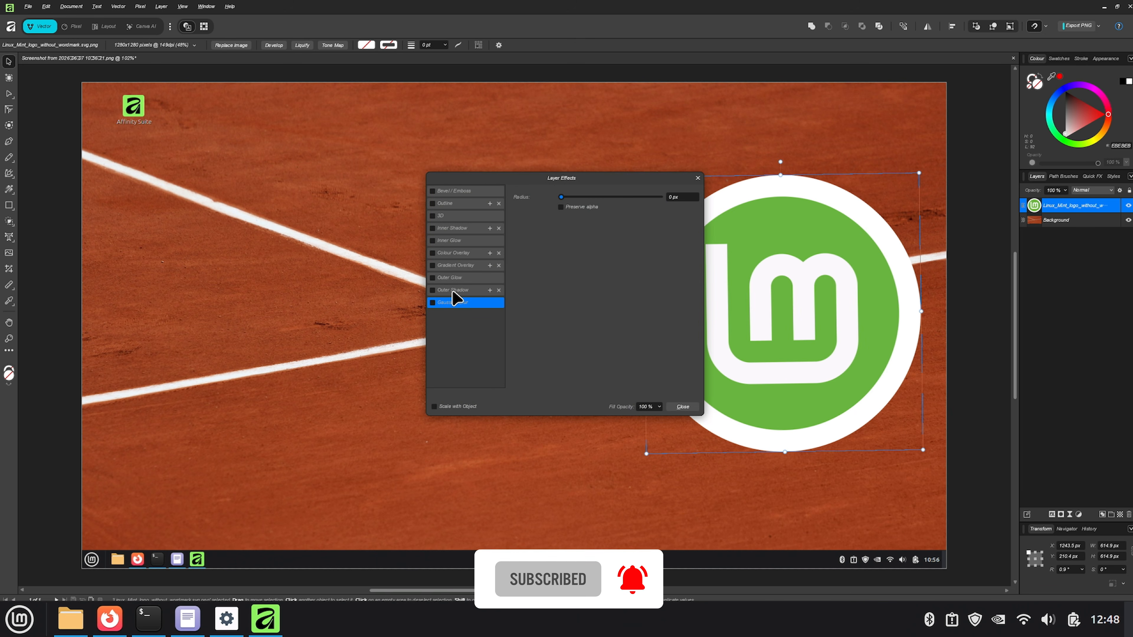
left_click(434, 290)
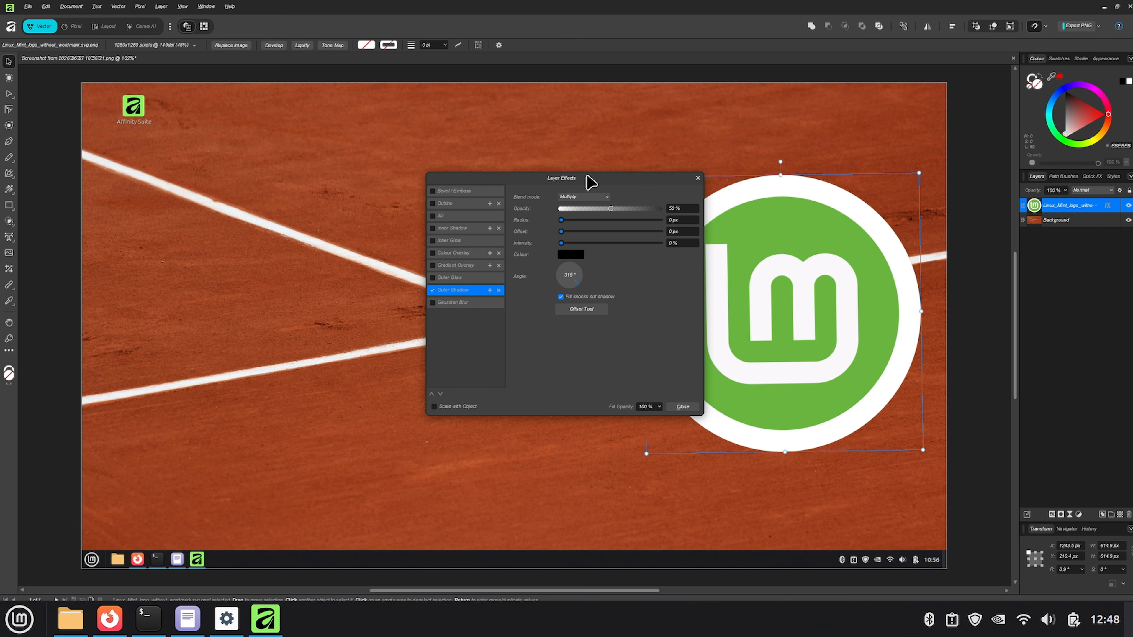
left_click_drag(591, 182, 446, 170)
left_click_drag(417, 209, 490, 214)
left_click_drag(416, 220, 482, 222)
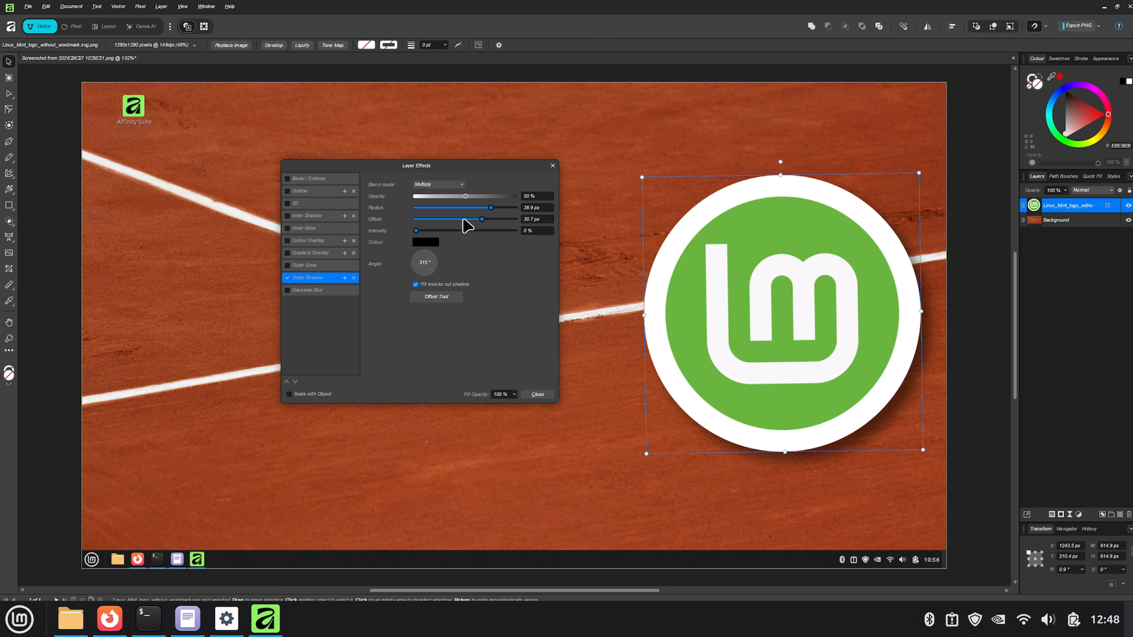
- Add an Outer Glow effect to the logo with a radius of about 36.5 px and close the layer effects
left_click(304, 267)
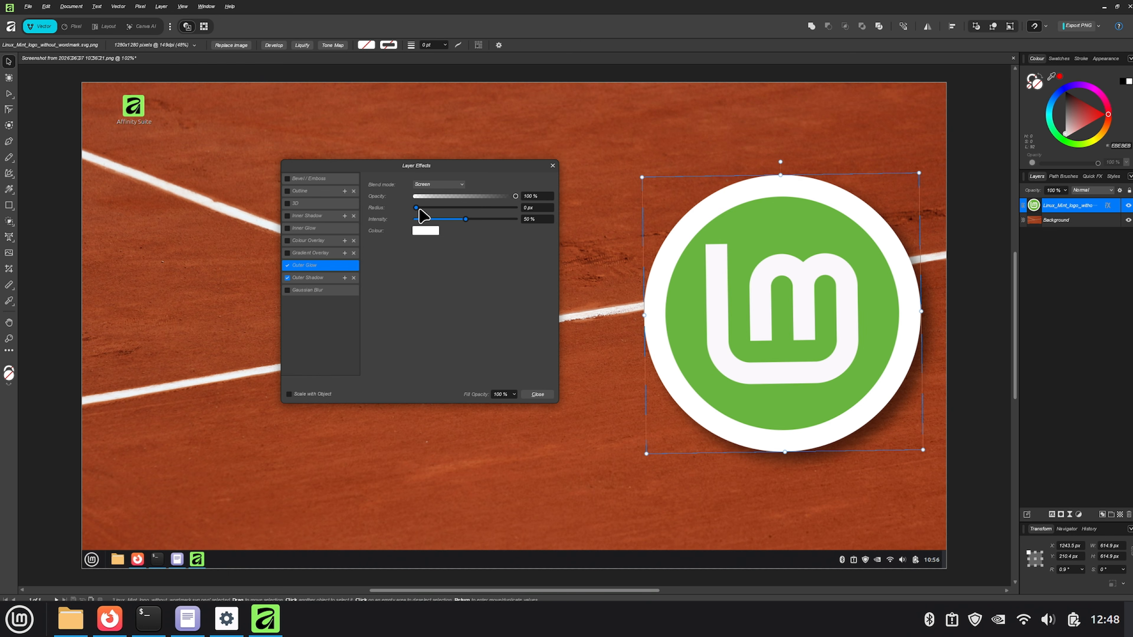
left_click_drag(415, 209, 489, 212)
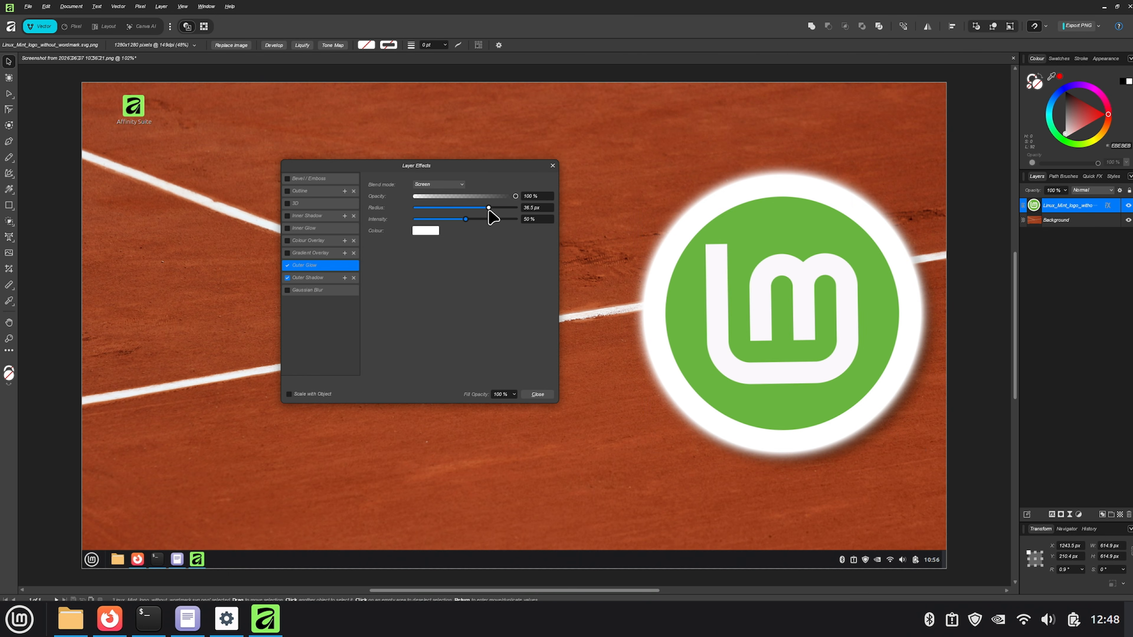
left_click(537, 396)
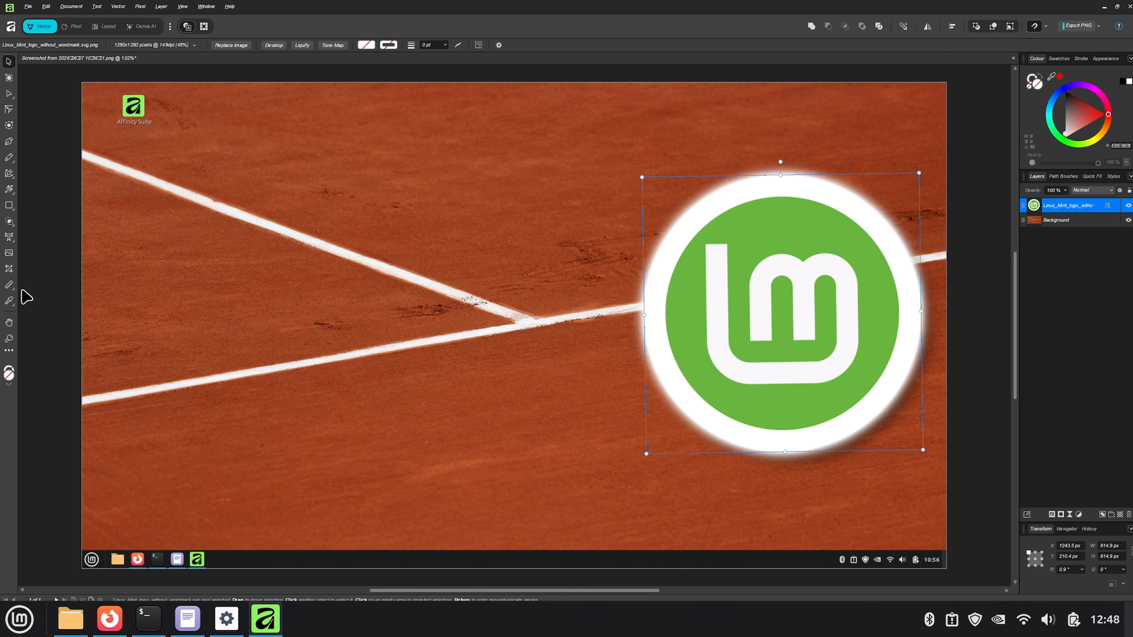
- Add 288 pt artistic text reading "Affinity", "On", "Linux" on three lines over the empty area beside the logo
left_click(42, 294)
left_click(181, 260)
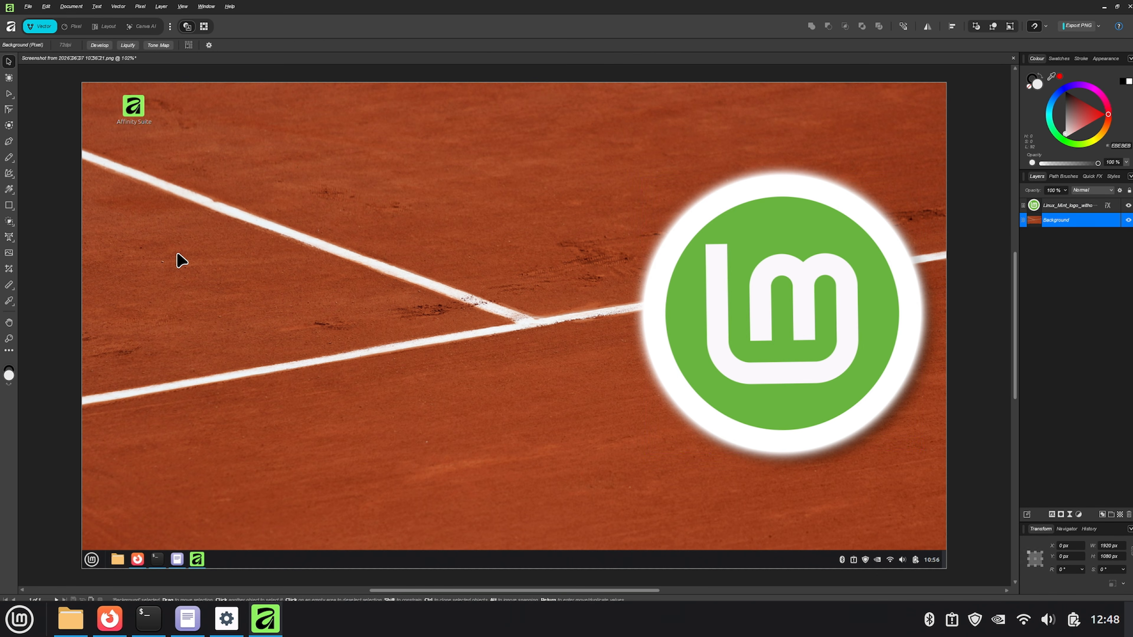
key("t")
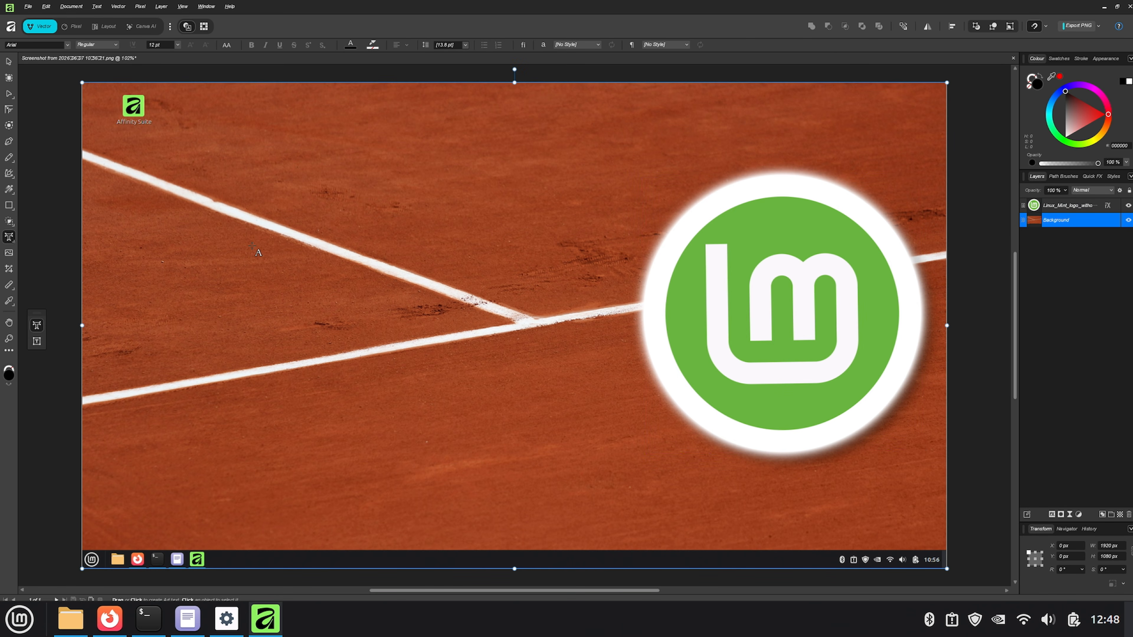
left_click(178, 45)
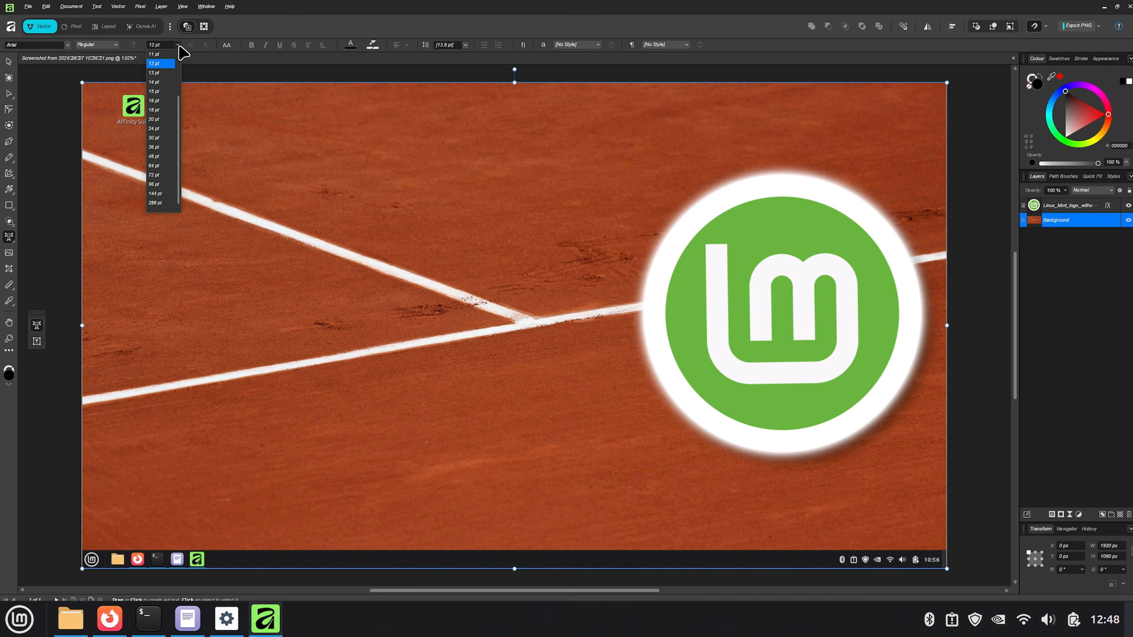
left_click(158, 203)
left_click(178, 217)
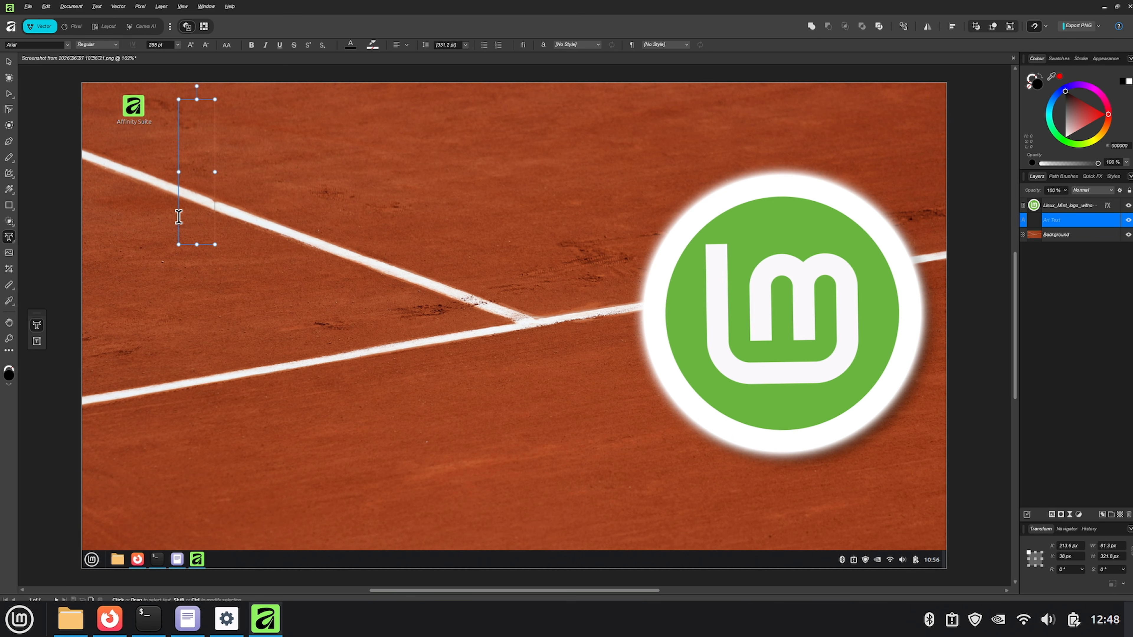
type("Affinity")
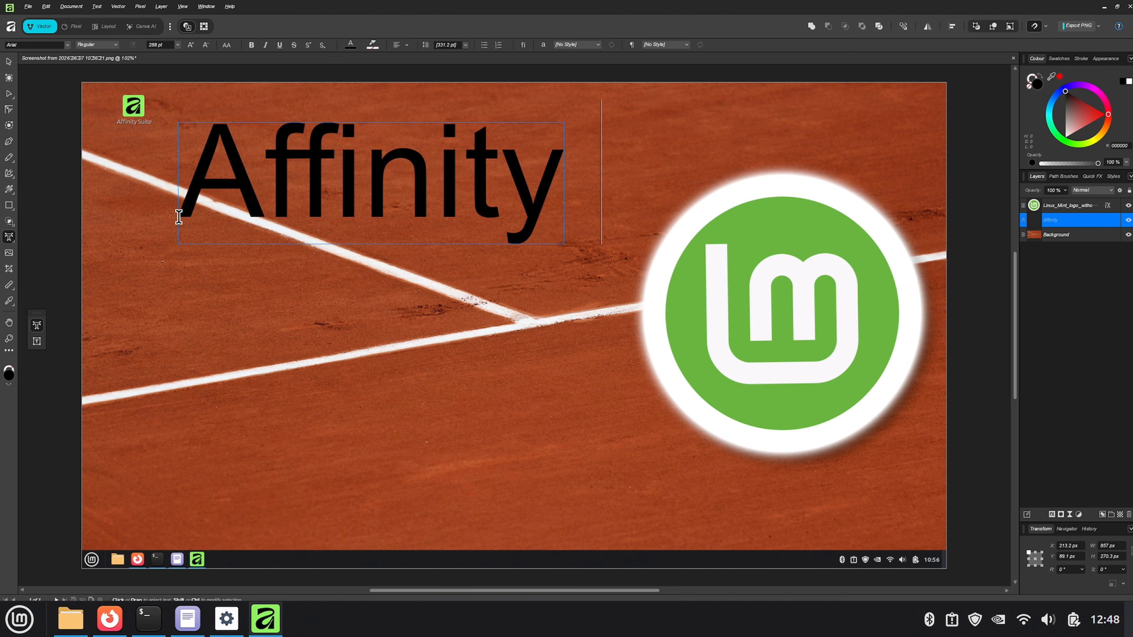
key("BackSpace")
key("Return")
type("On")
key("Return")
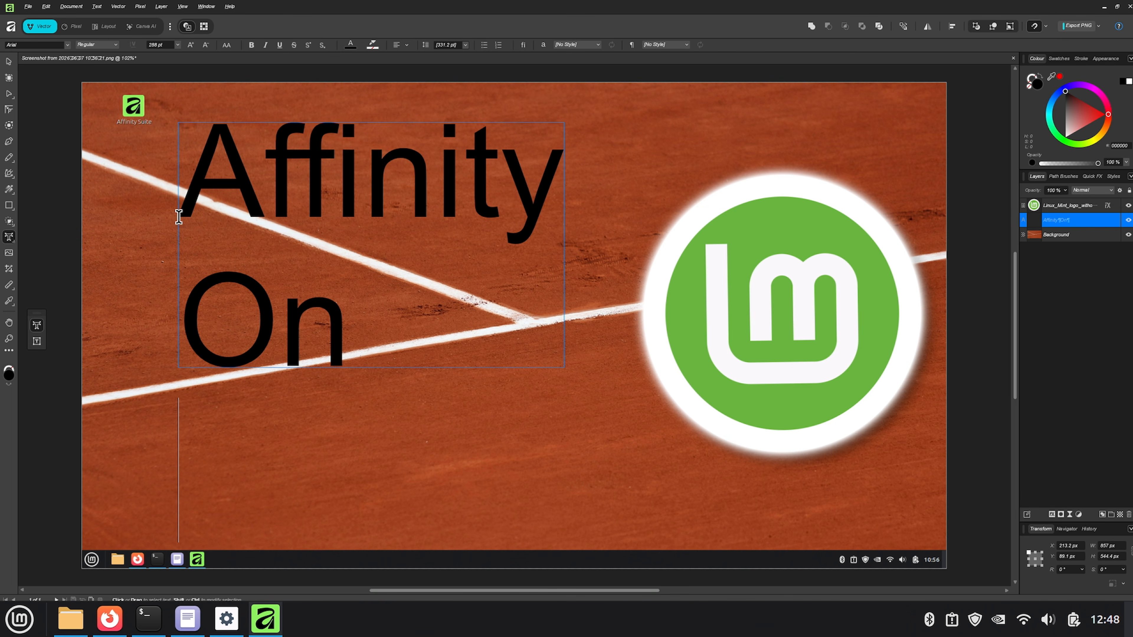
type("Linux")
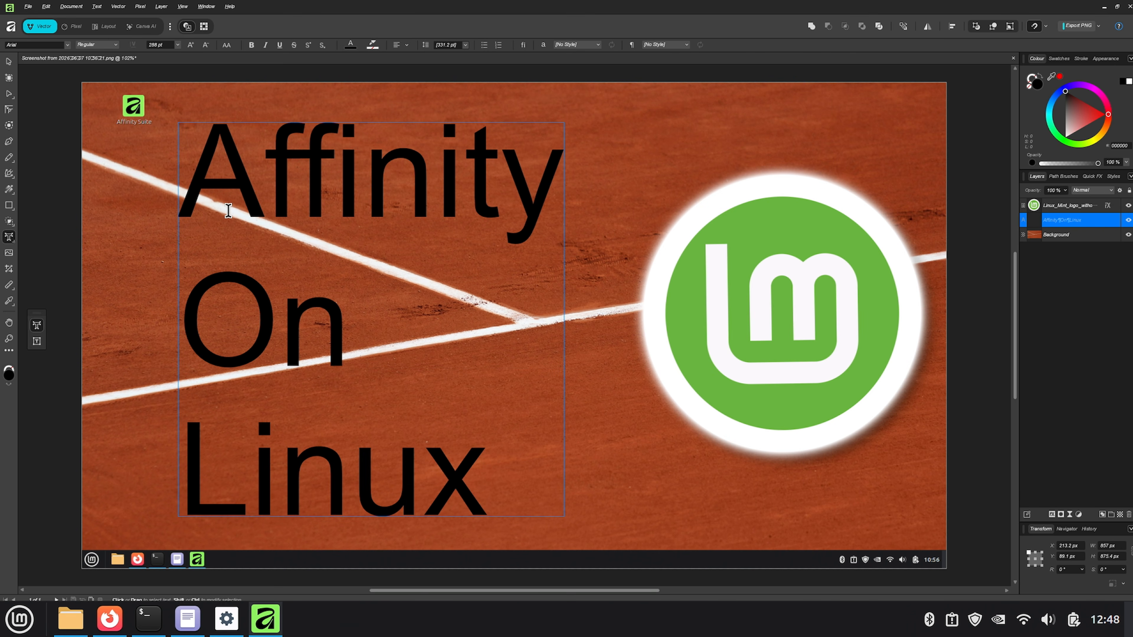
- Move the text block further away from the logo, then centre-align its lines and set the font to Arial Black
left_click(6, 63)
left_click_drag(203, 158, 153, 154)
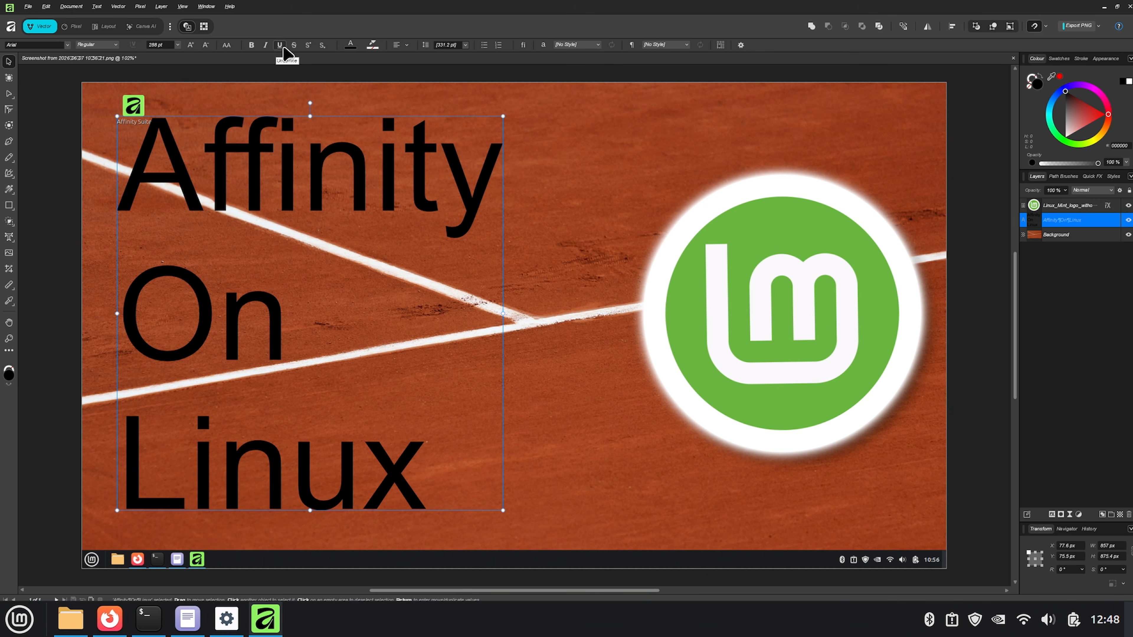
left_click(407, 44)
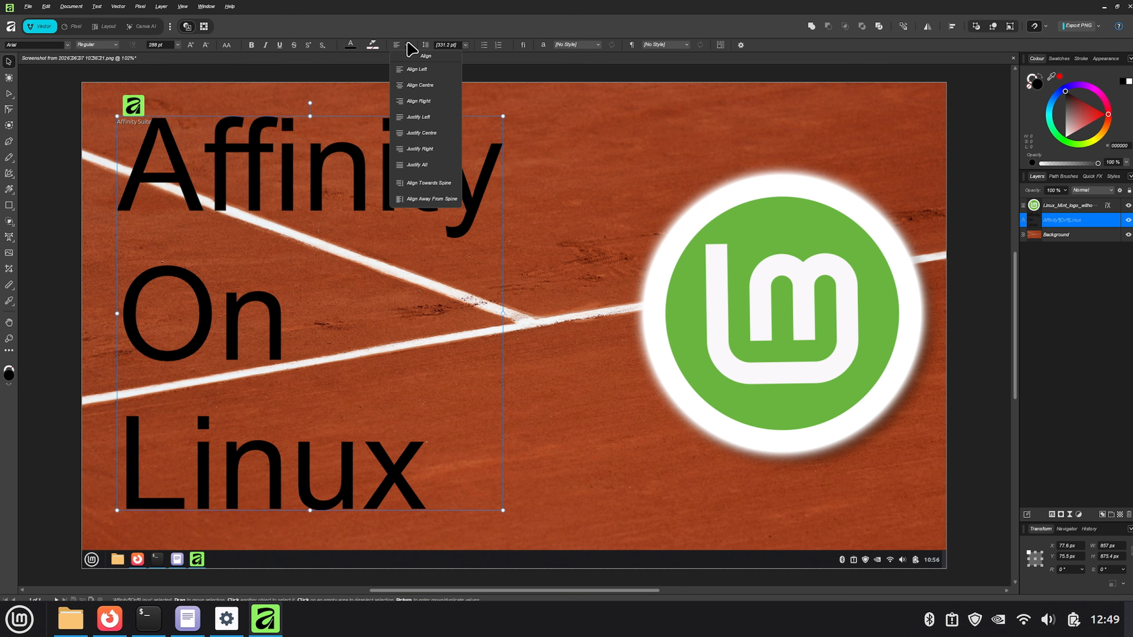
left_click(426, 86)
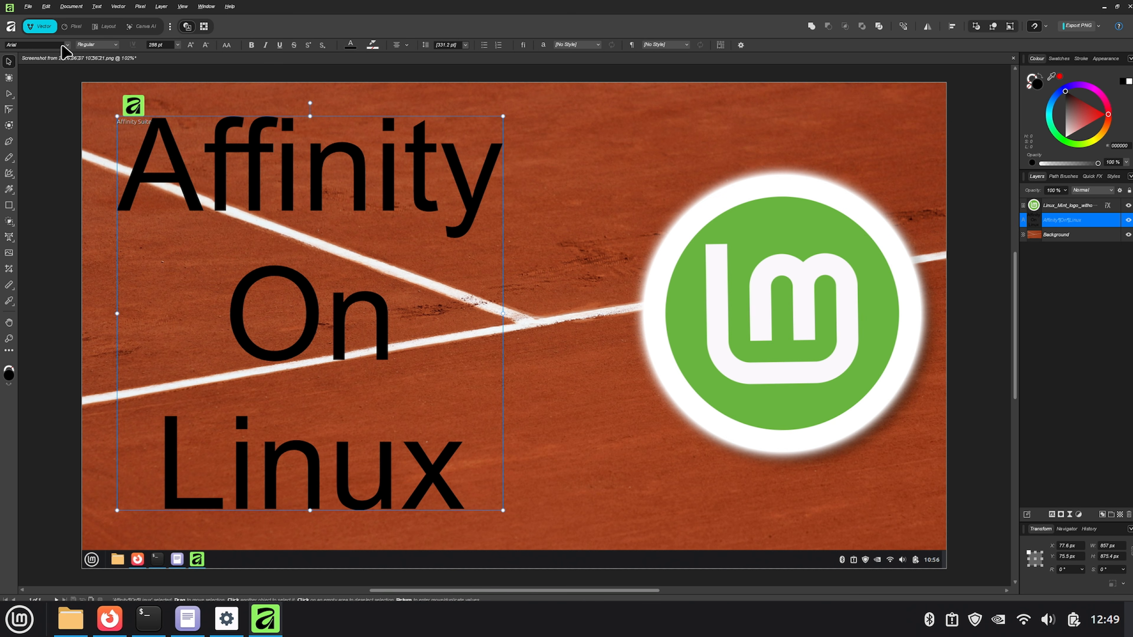
left_click(62, 46)
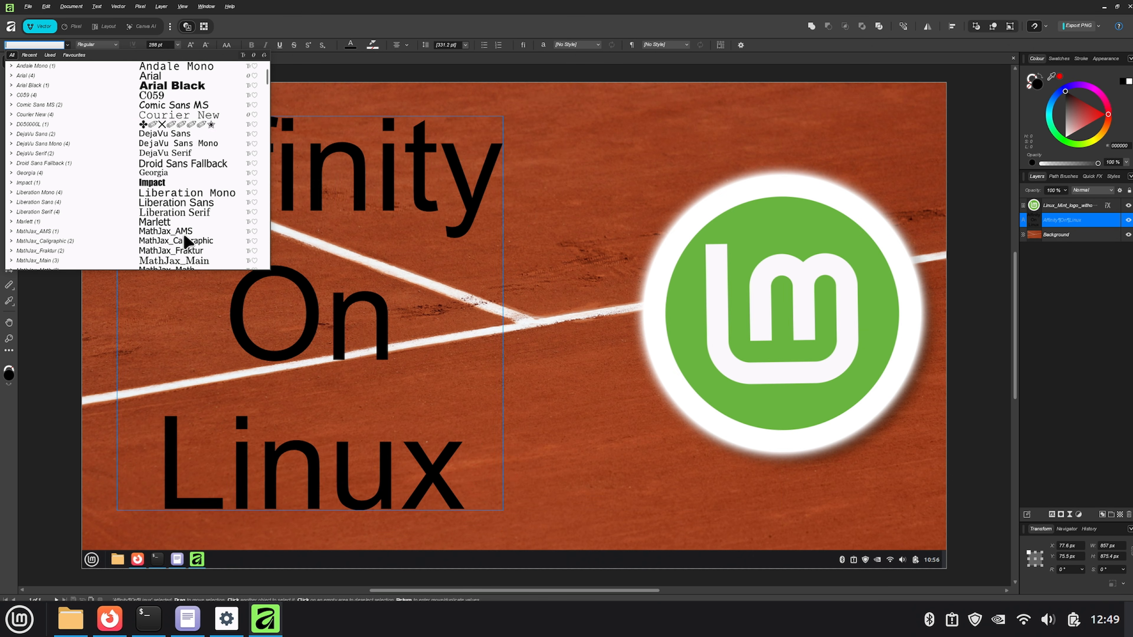
left_click(197, 87)
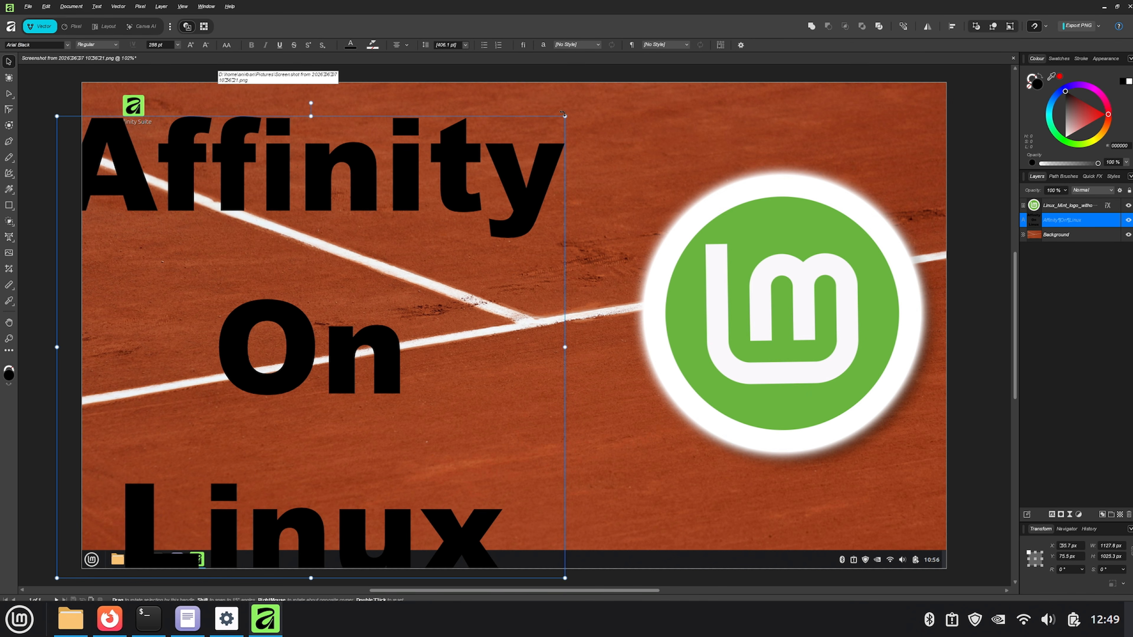
- Scale the text down to about 255.3 pt, position it fully inside the canvas beside the logo, and colour it white
left_click_drag(563, 115, 508, 169)
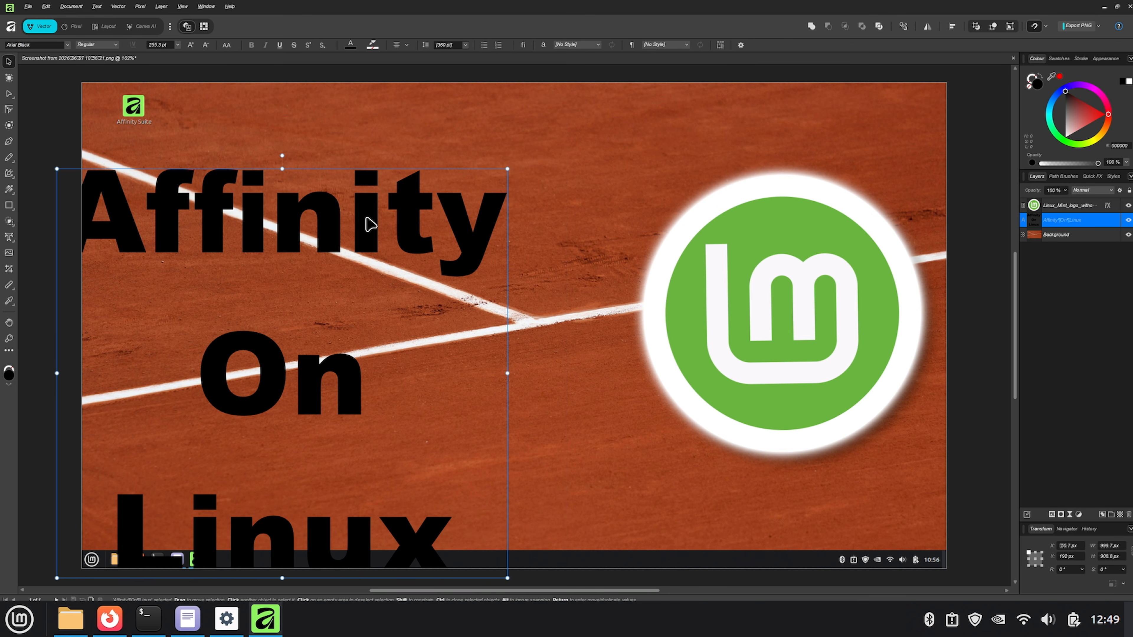
left_click_drag(366, 217, 436, 160)
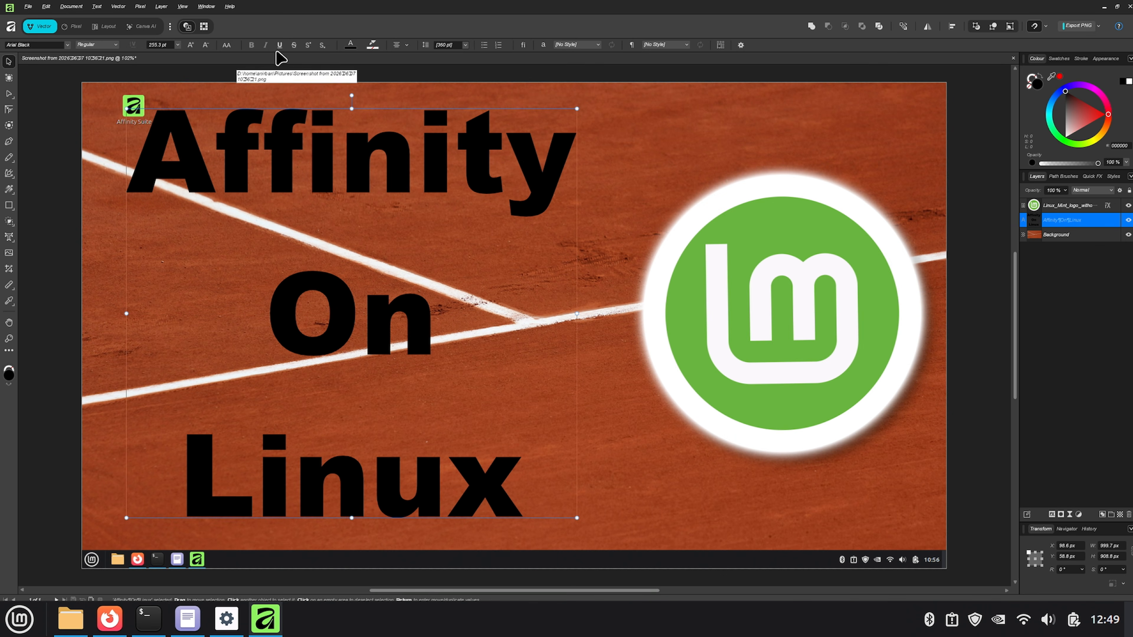
left_click(351, 46)
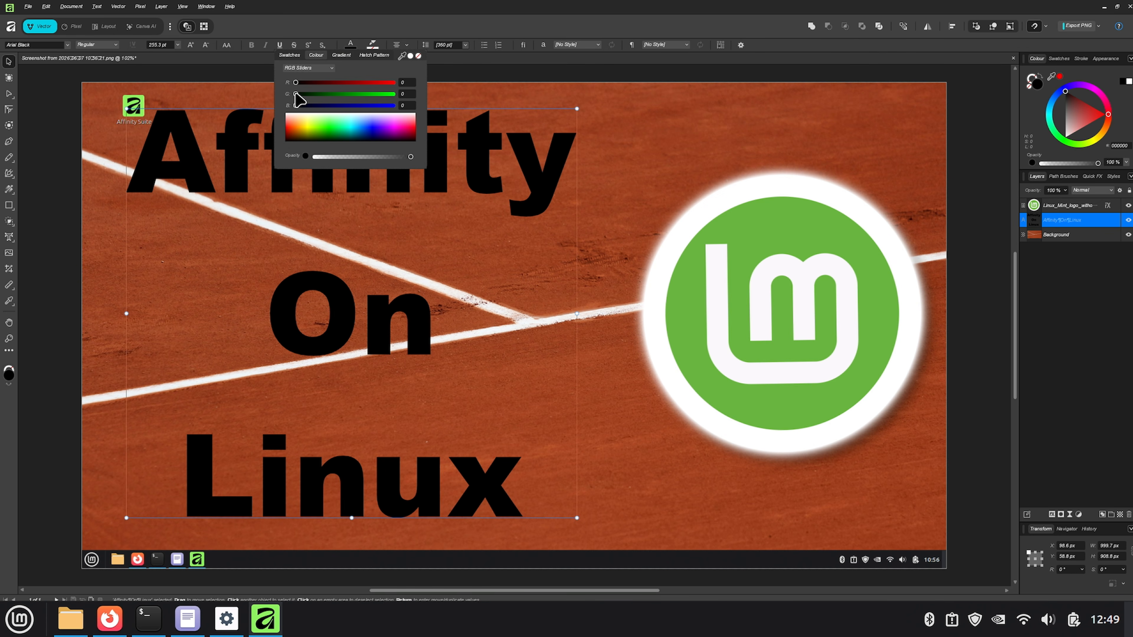
left_click_drag(299, 117, 299, 106)
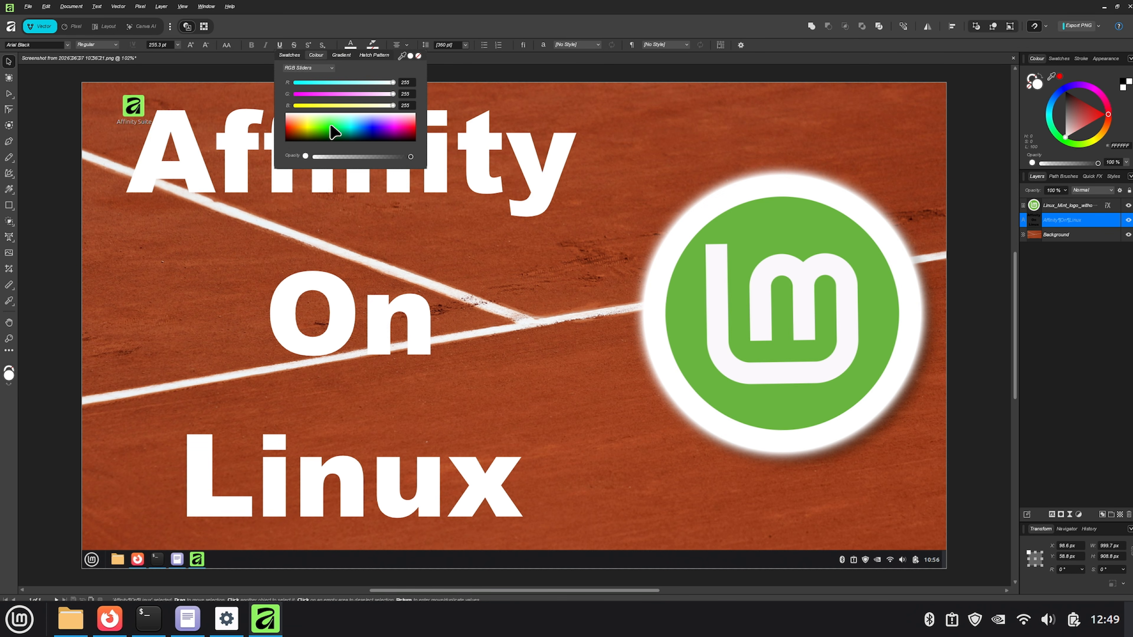
- Add an Outer Shadow layer effect to the text with a radius of about 28.5 px and an offset of about 30.7 px
right_click(181, 144)
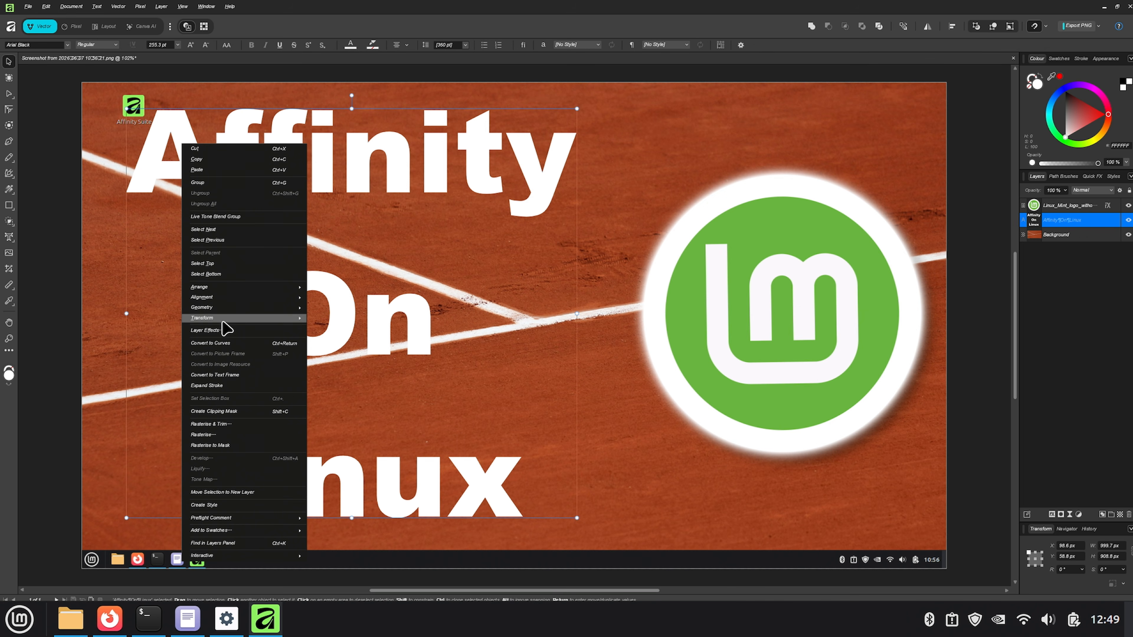
left_click(219, 331)
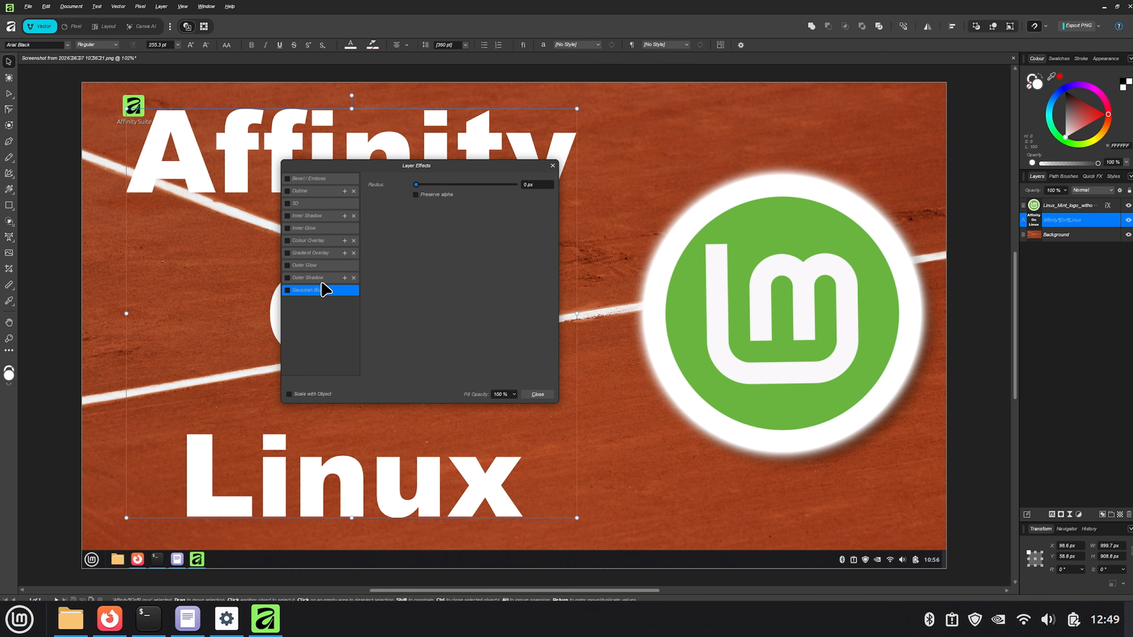
left_click(310, 278)
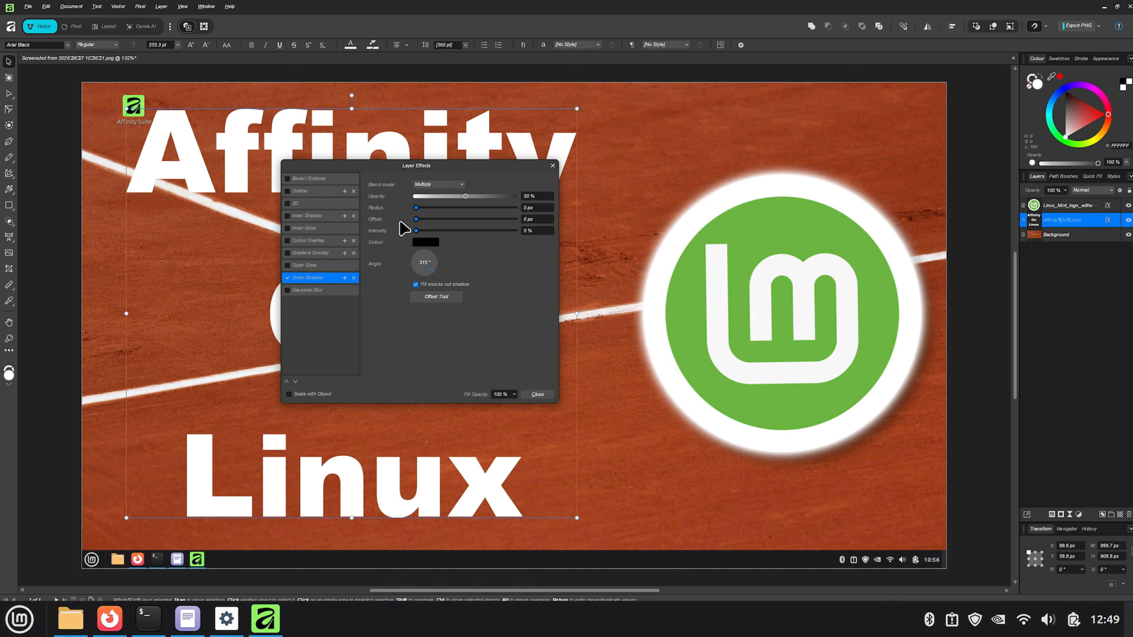
left_click_drag(416, 208, 490, 211)
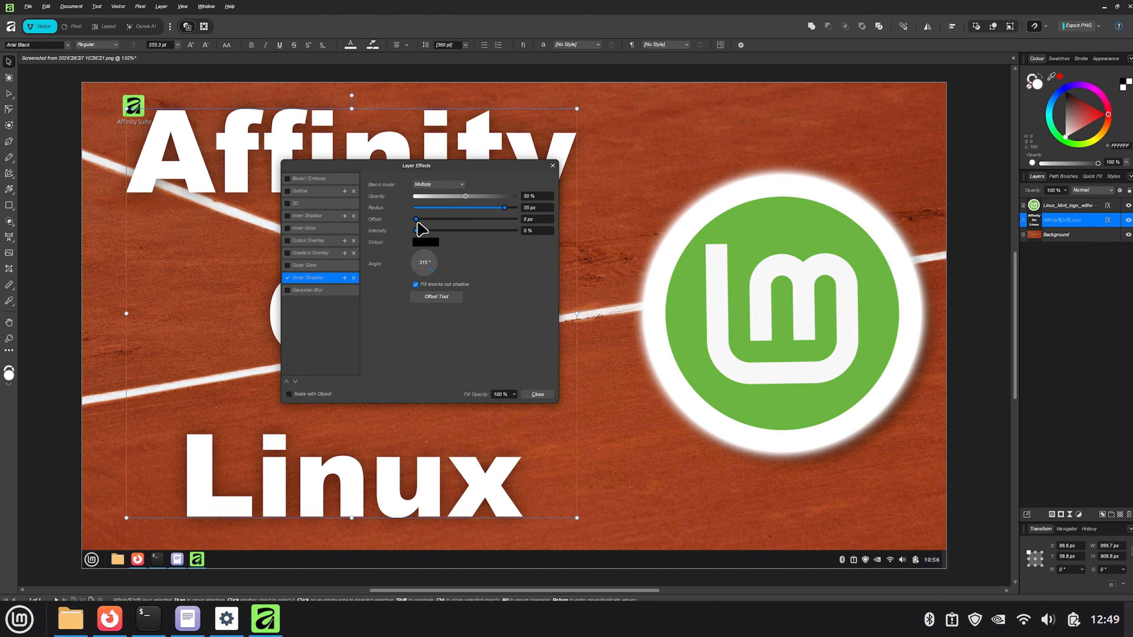
left_click_drag(417, 221, 485, 221)
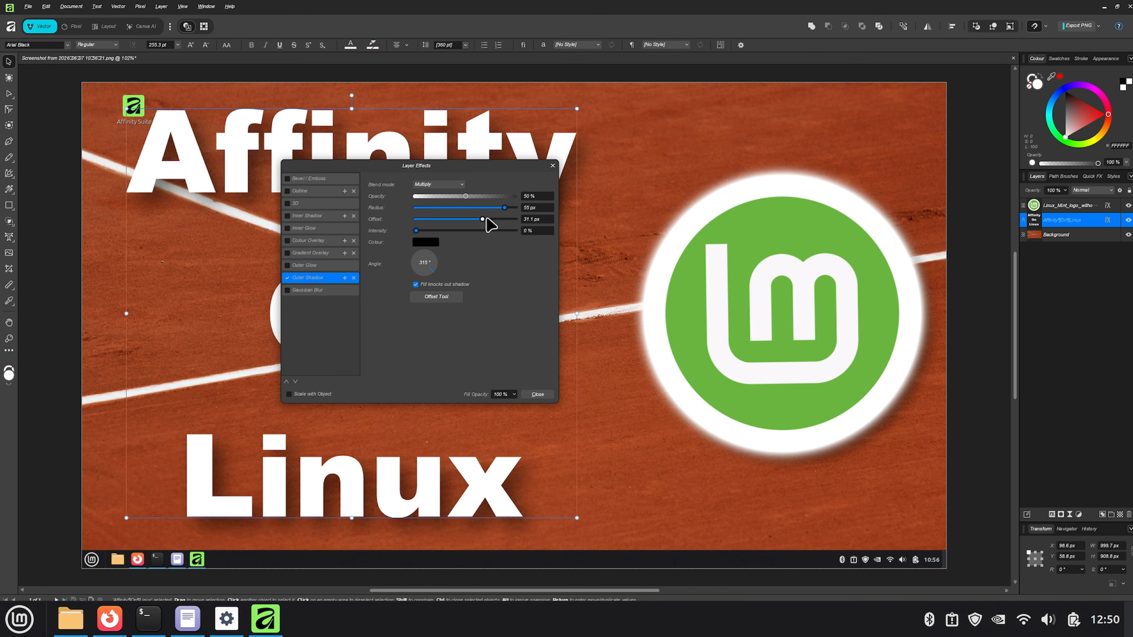
mouse_move(487, 219)
left_mouse_down()
mouse_move(507, 219)
mouse_move(481, 209)
left_mouse_up()
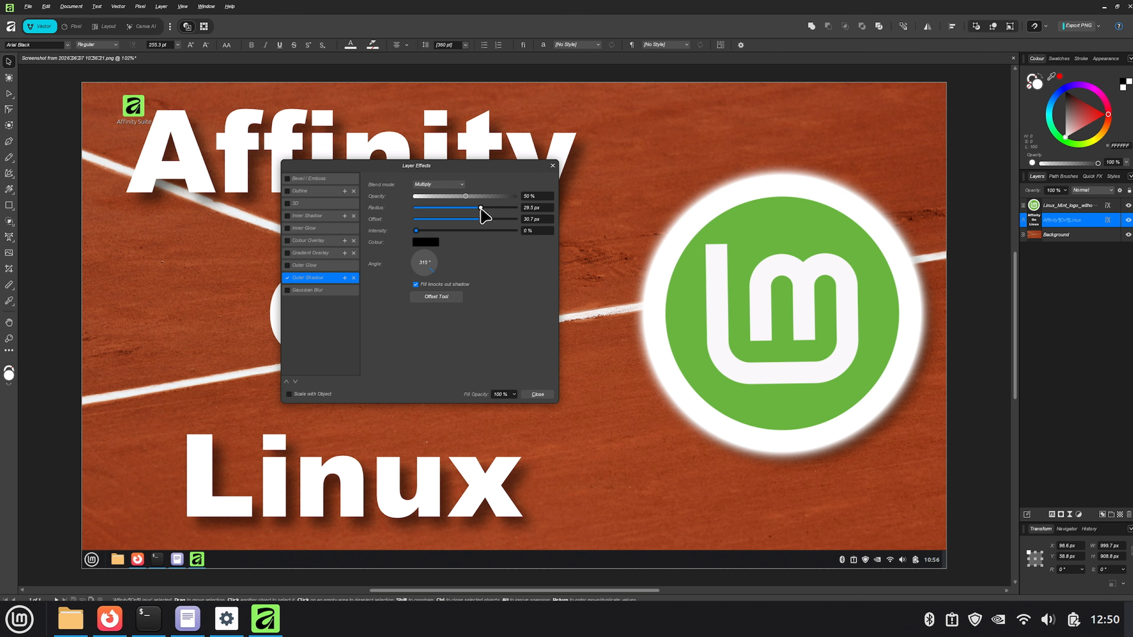
left_click(538, 394)
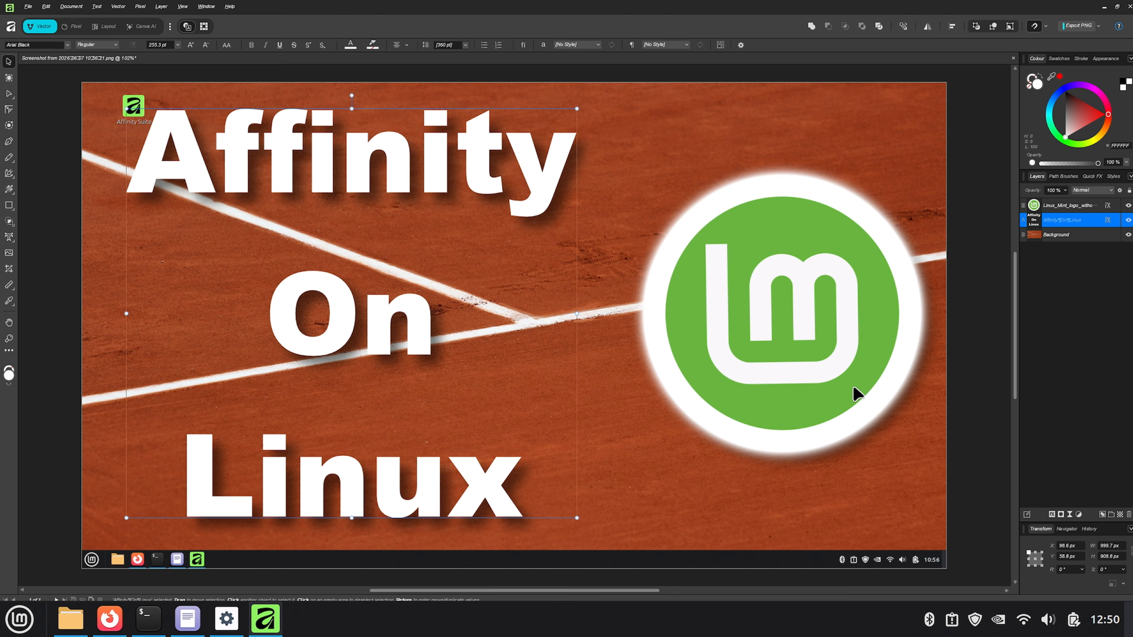
- Set up an export of the composition with the JPEG (Best quality) preset and proceed to choosing the save location
left_click(1054, 239)
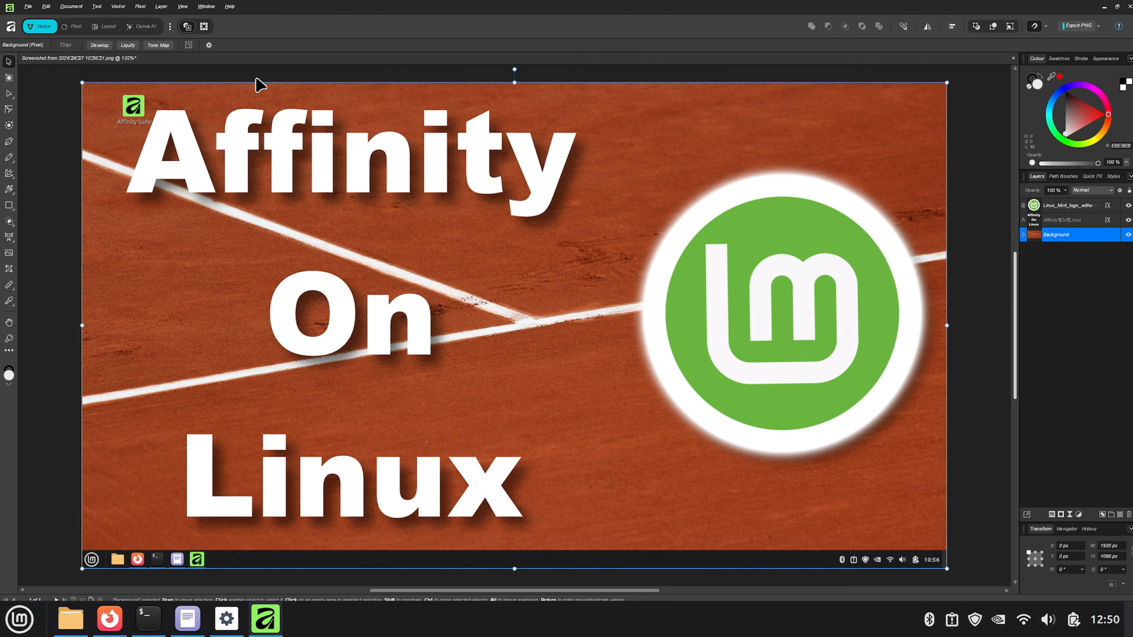
left_click(28, 6)
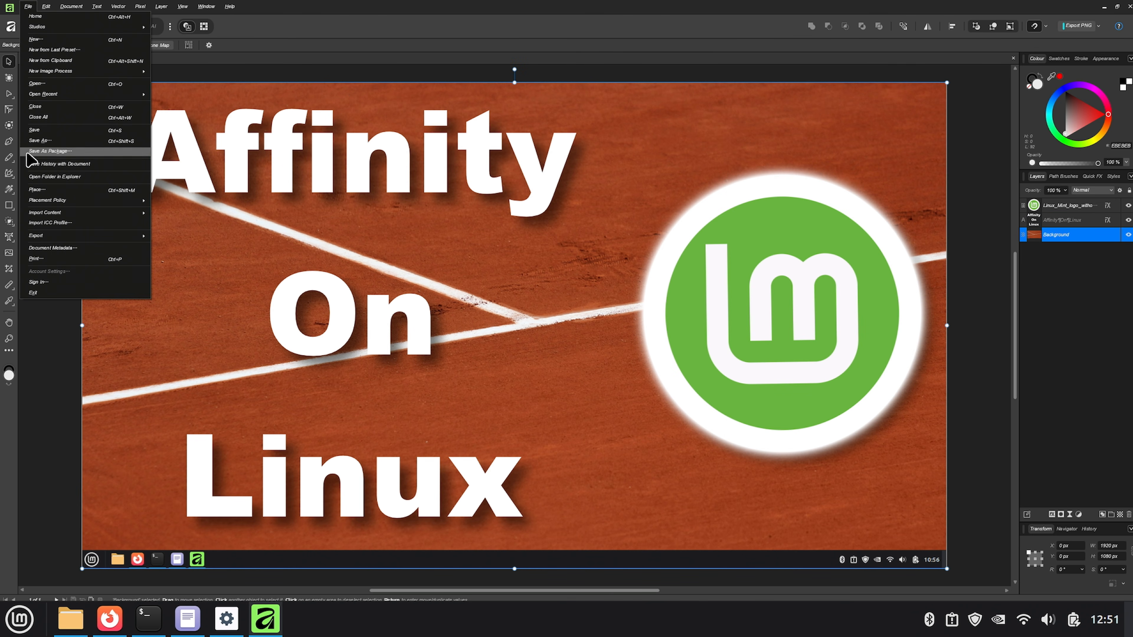
mouse_move(67, 237)
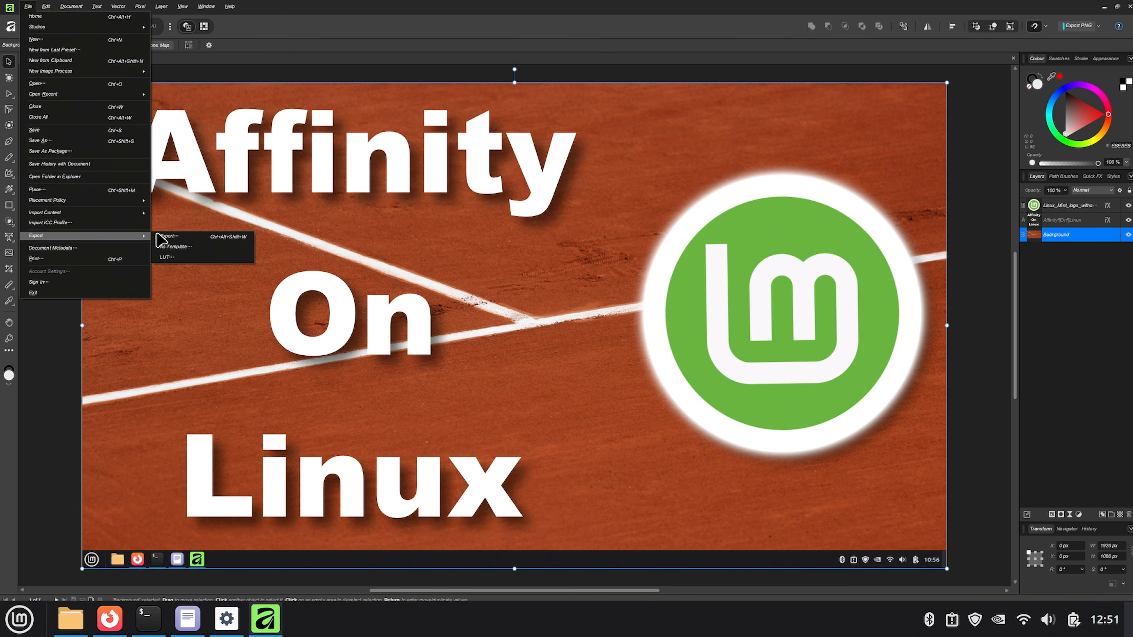
left_click(212, 241)
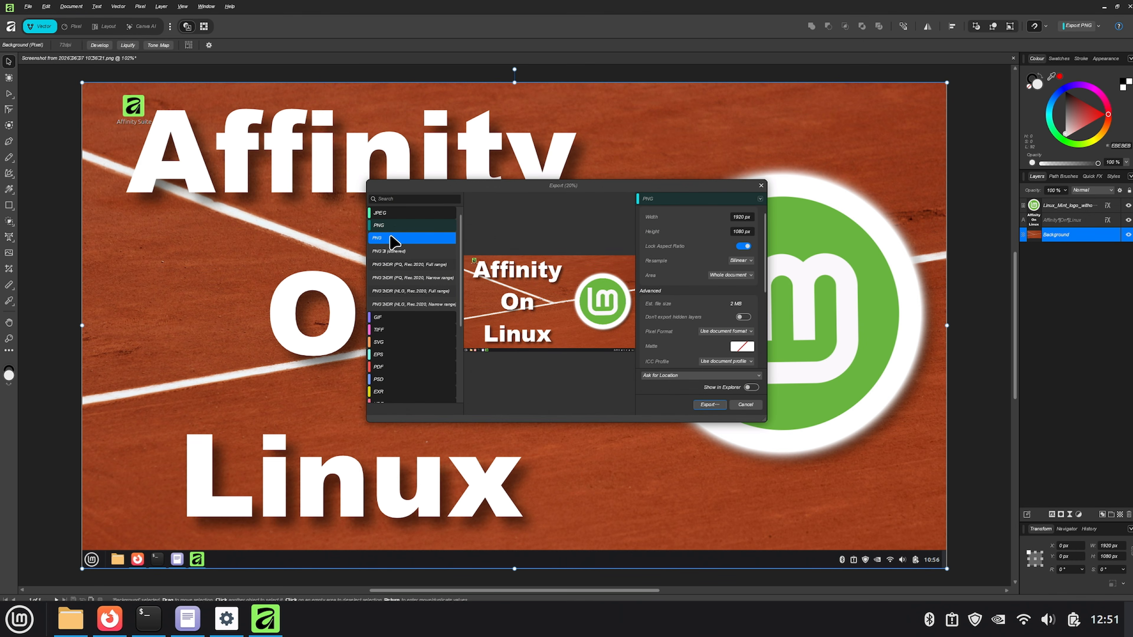
left_click(385, 212)
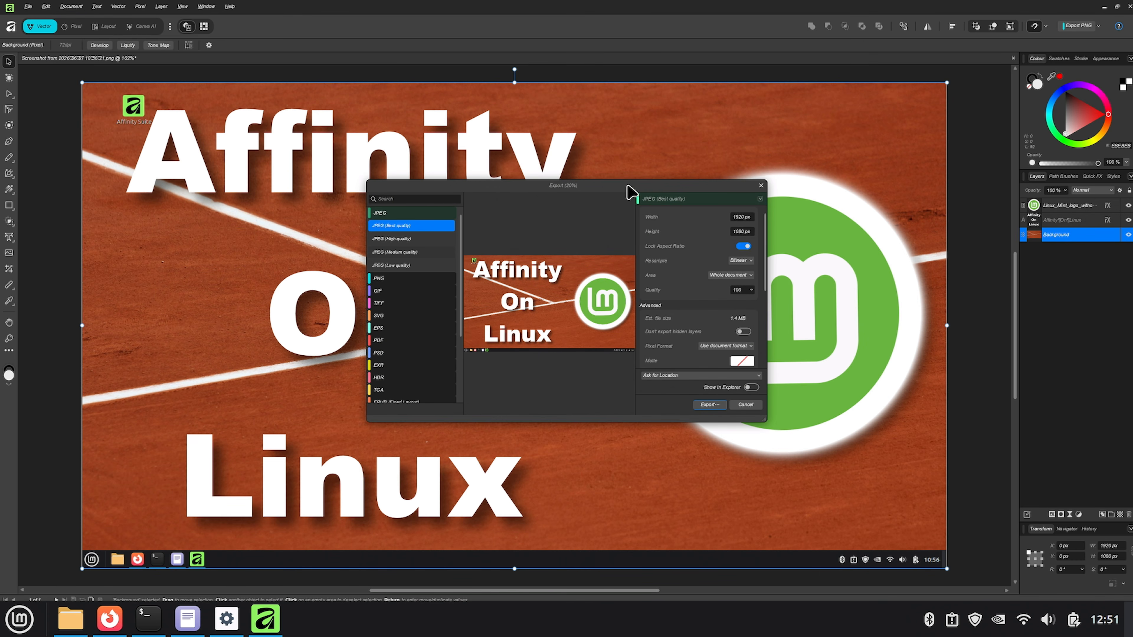
left_click_drag(627, 185, 445, 194)
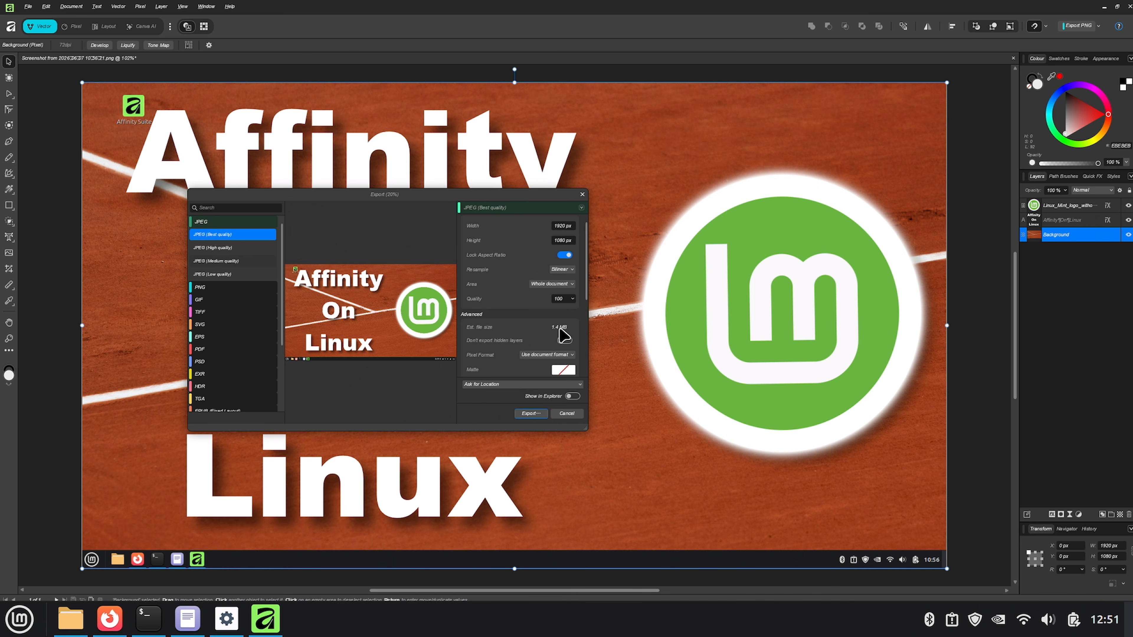
left_click(529, 413)
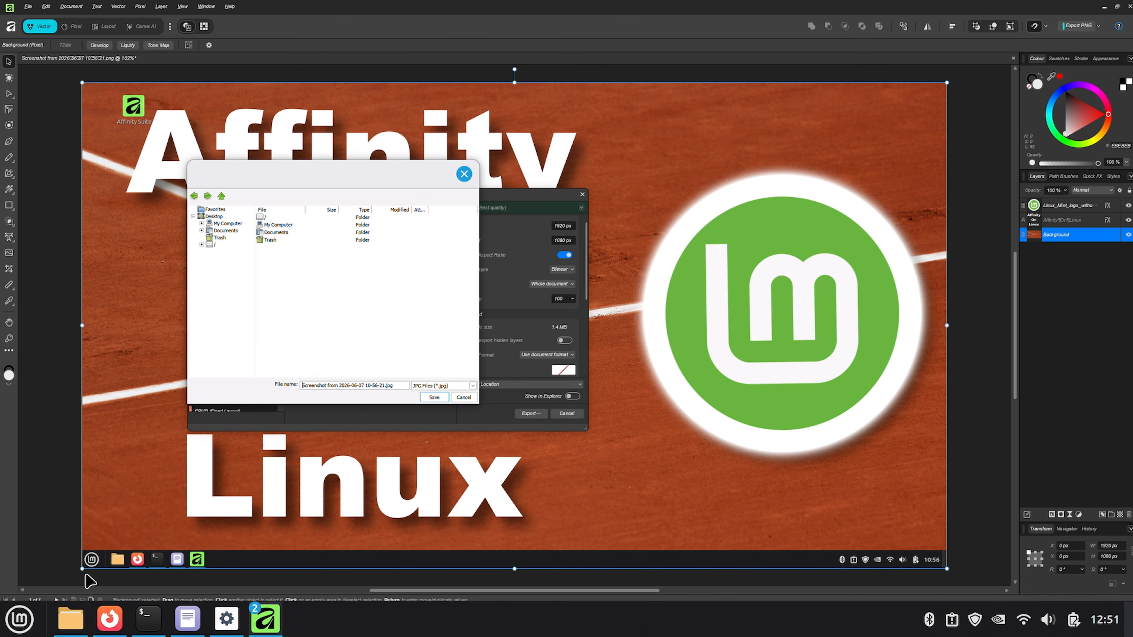
- Switch to the file manager, maximize it, and check in the Home folder that hidden files are set to be shown
left_click(70, 618)
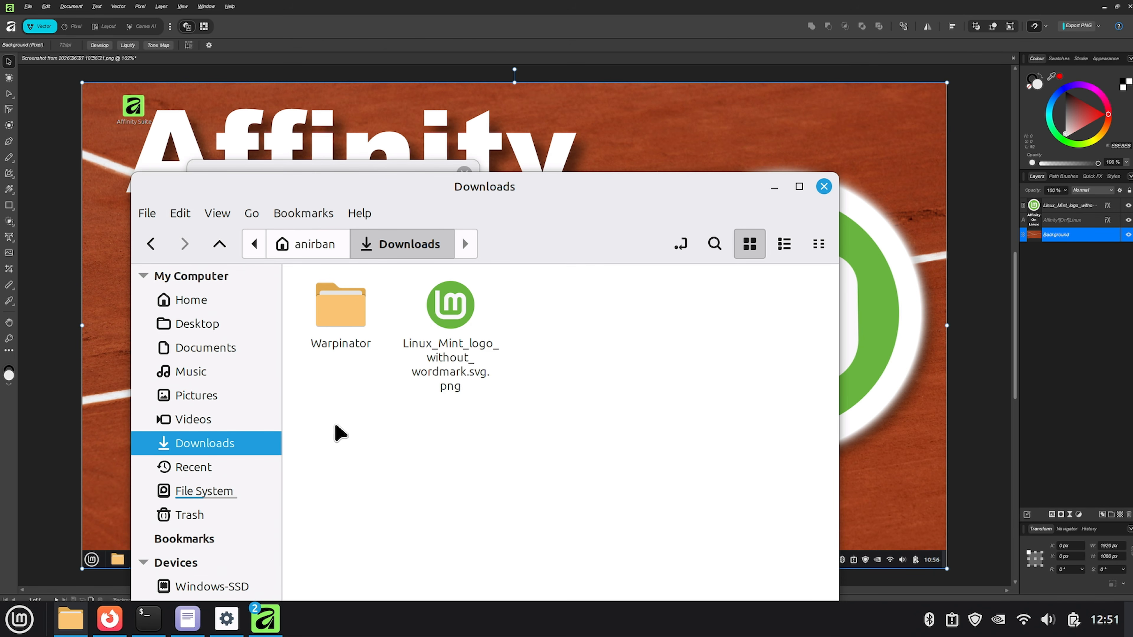
double_click(415, 181)
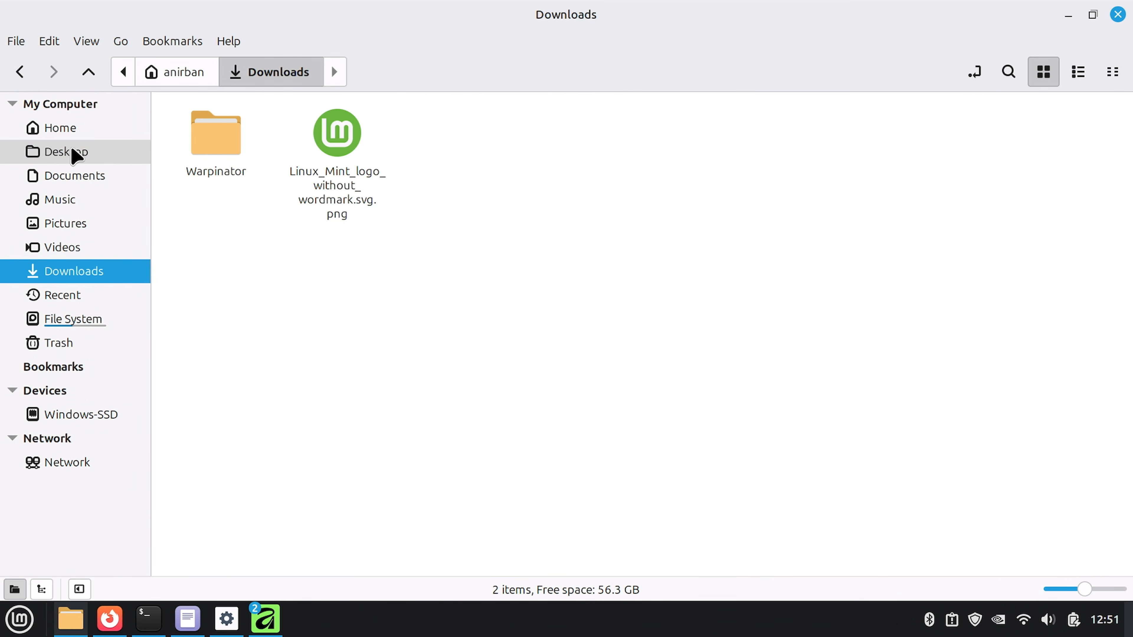
left_click(73, 152)
left_click(71, 130)
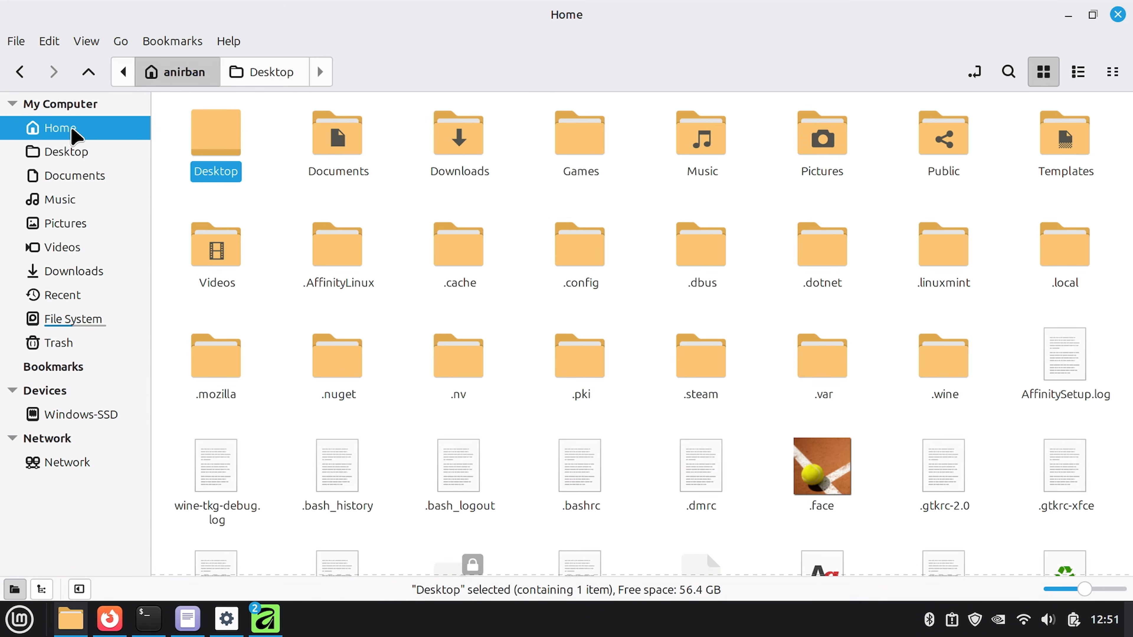
right_click(524, 402)
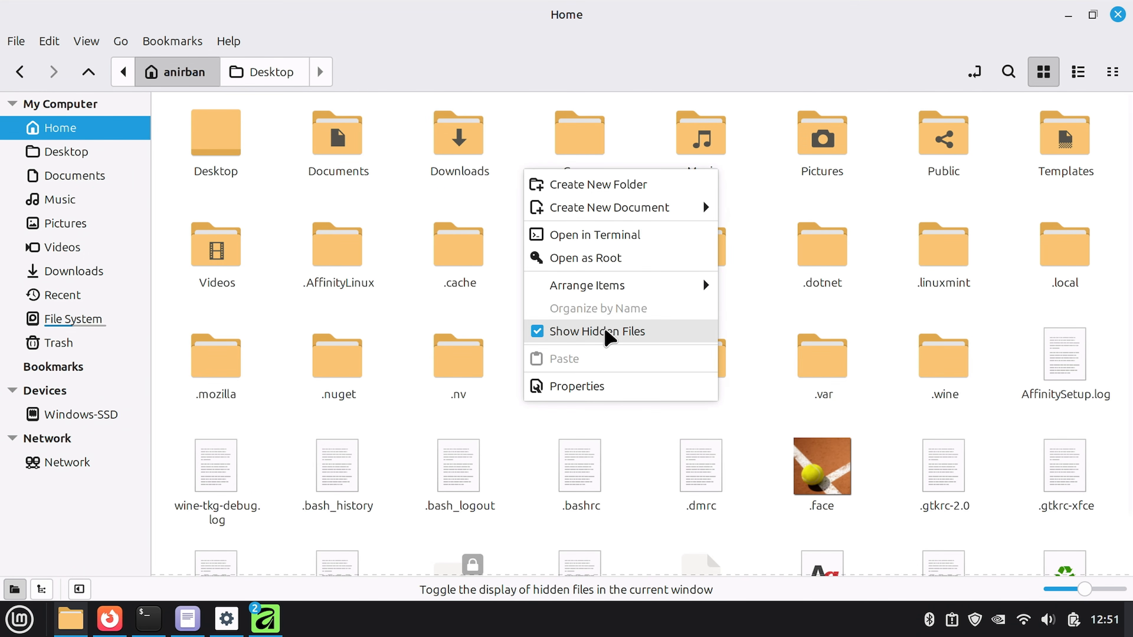
left_click(509, 344)
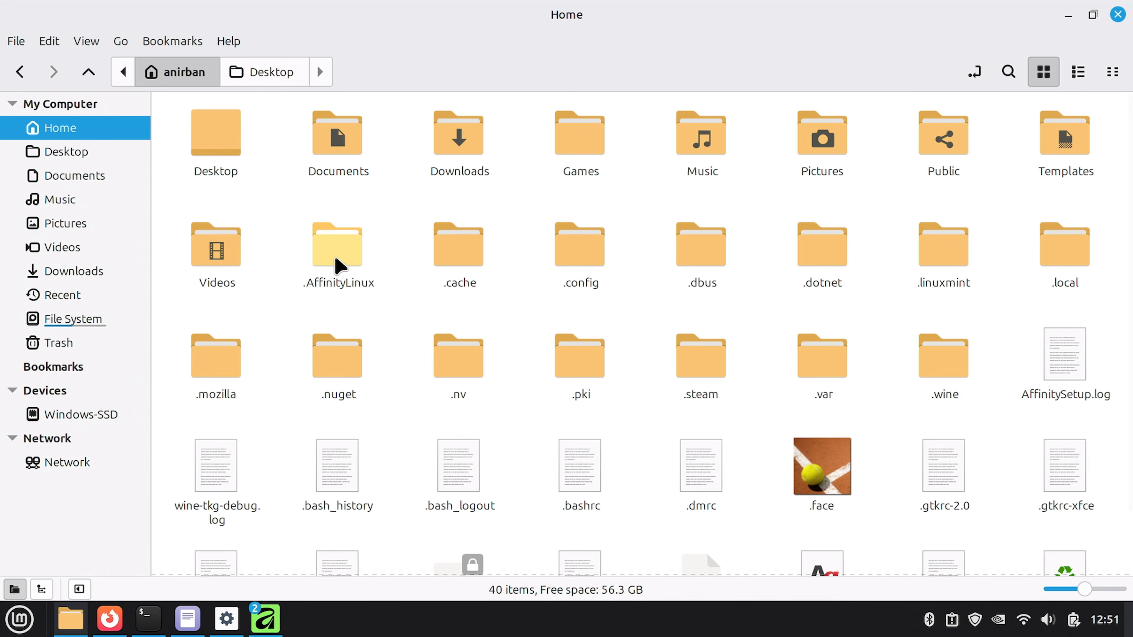
- Browse the .AffinityLinux folder through drive_c and Program Files into the inner Affinity program folder, and minimize the file manager
double_click(337, 262)
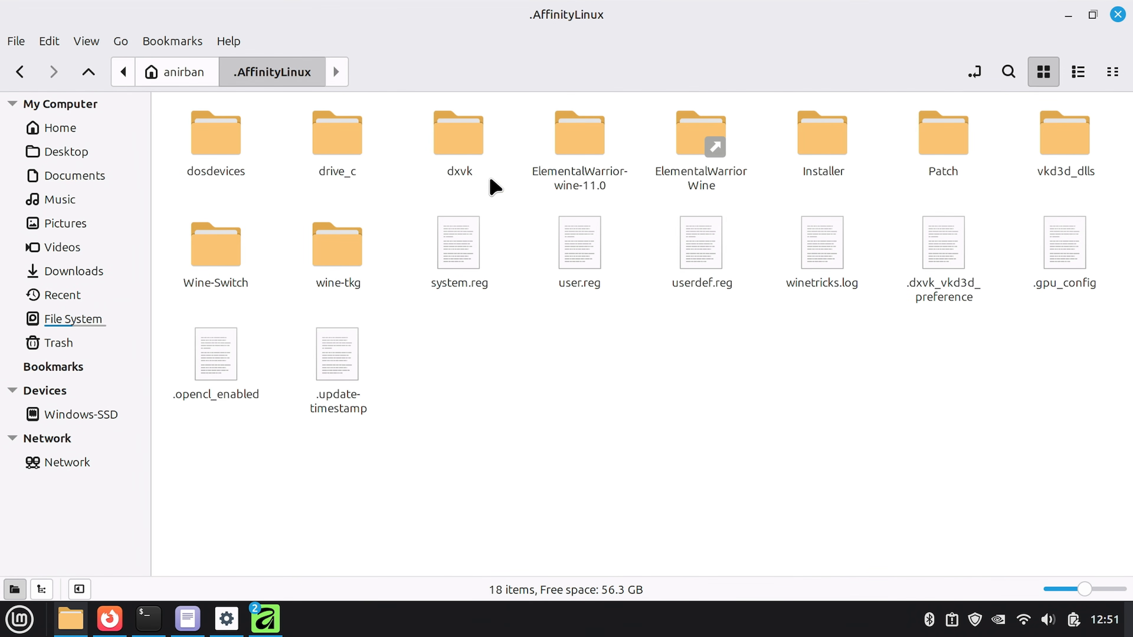
left_click(470, 141)
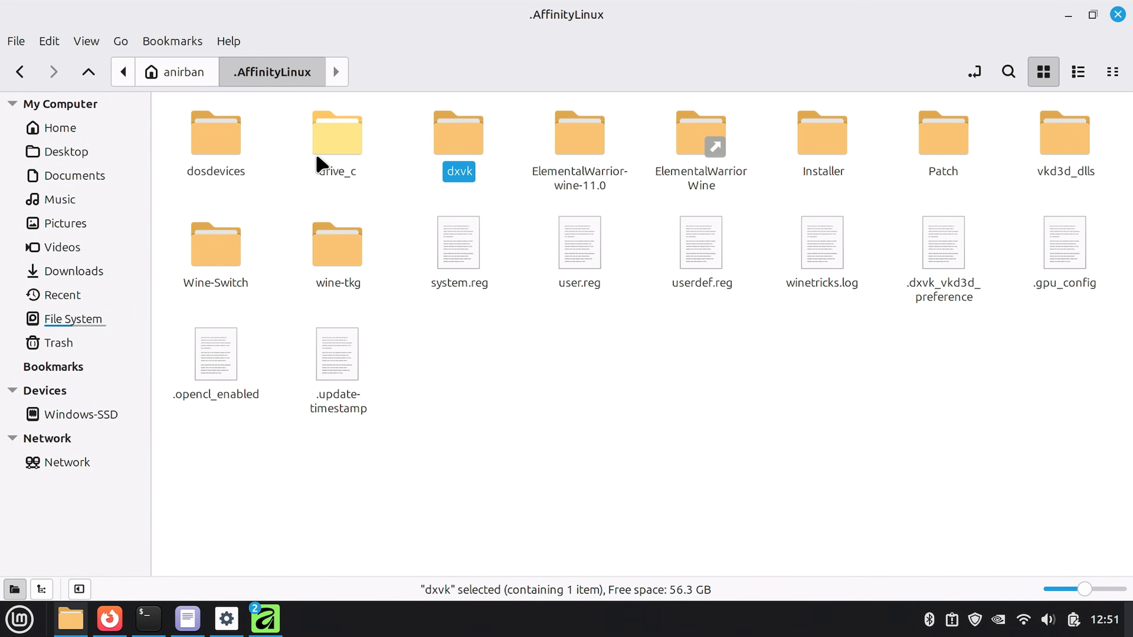
double_click(355, 160)
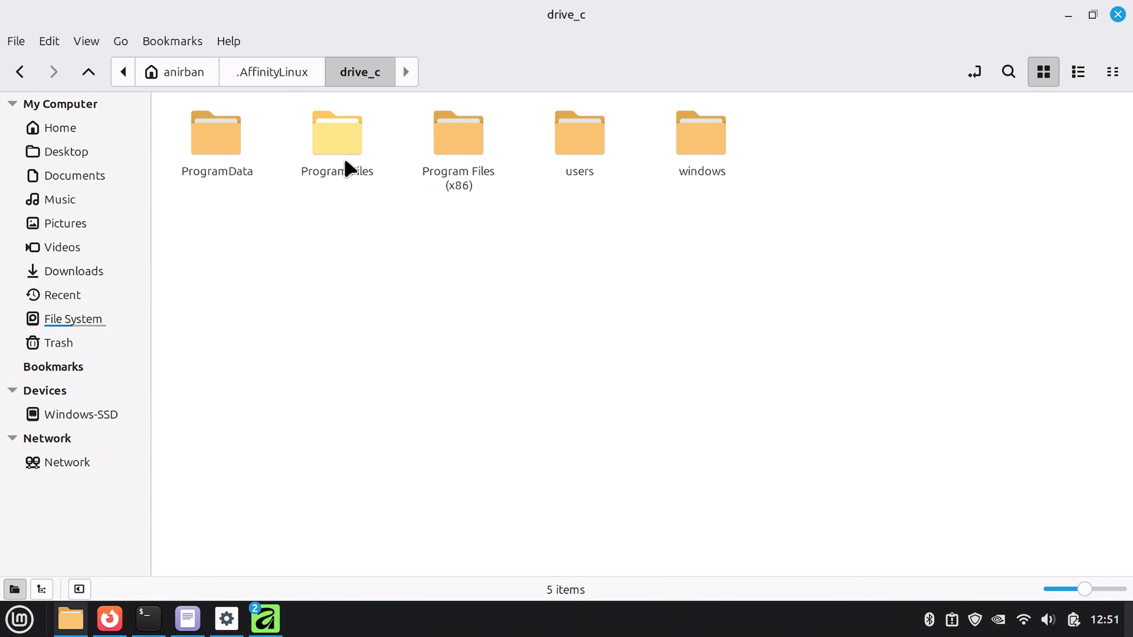
double_click(363, 125)
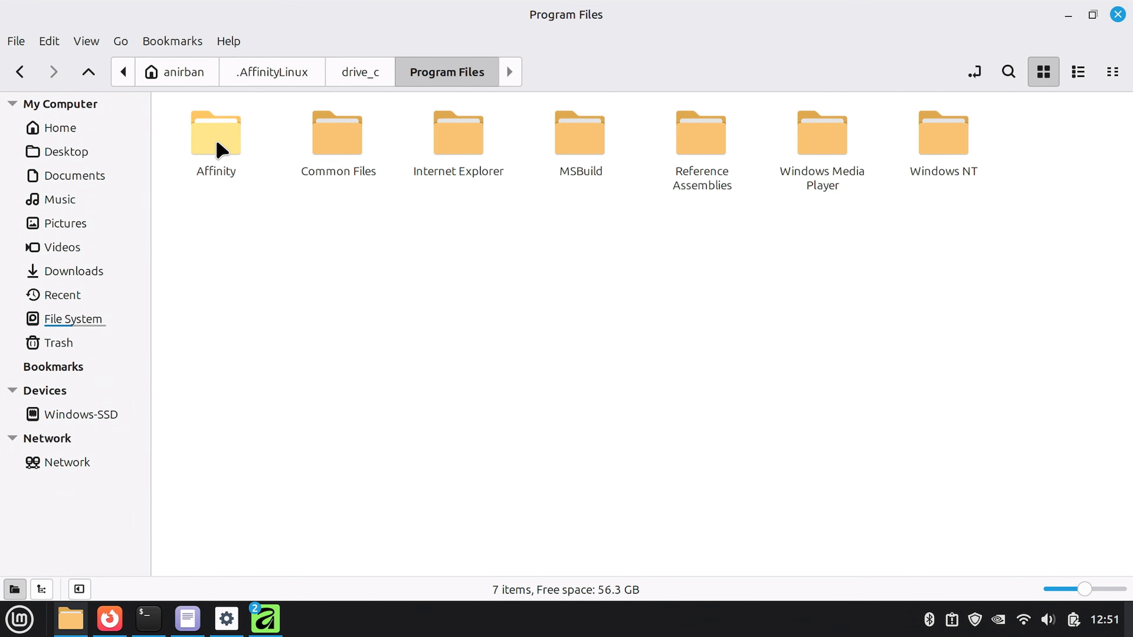
double_click(221, 150)
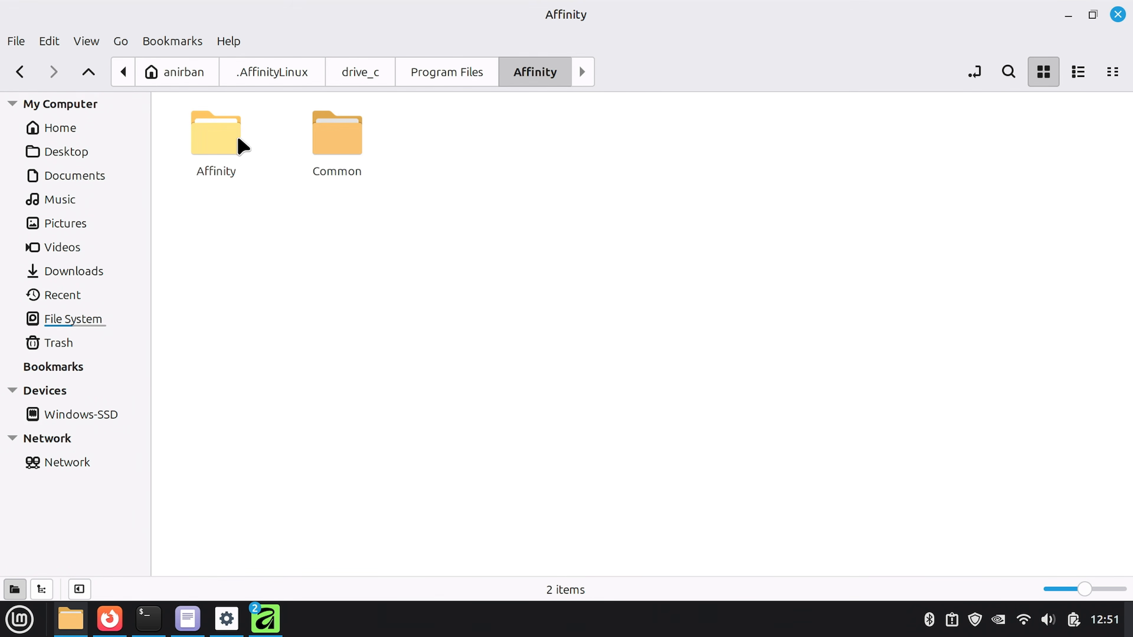
double_click(240, 146)
scroll(561, 345, "down", 8)
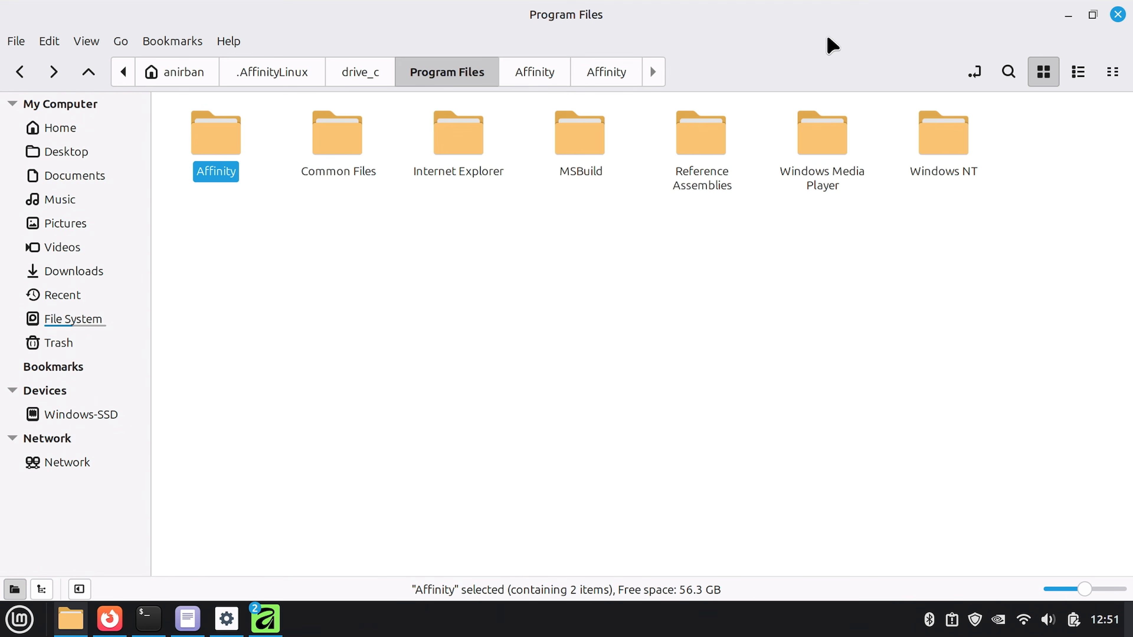
left_click(1068, 15)
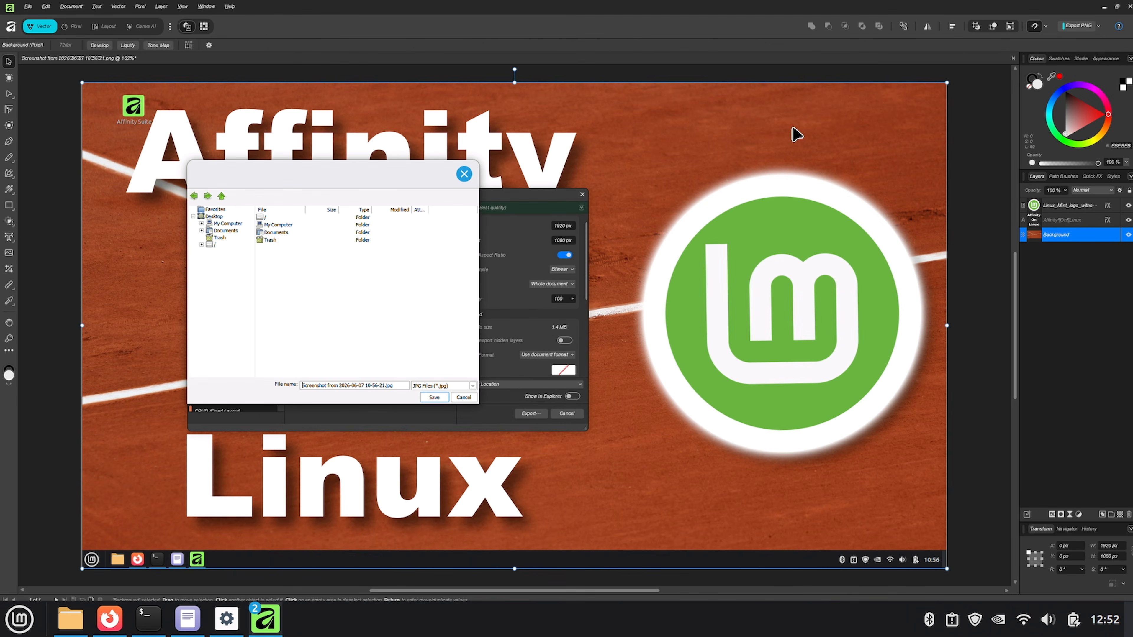
left_click(210, 245)
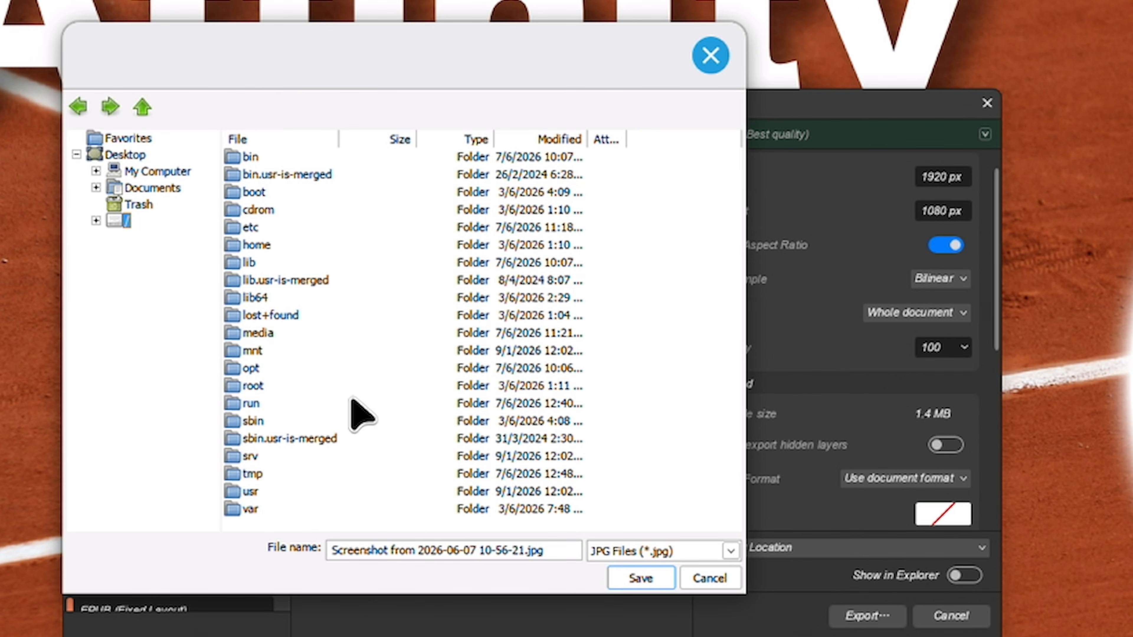
double_click(248, 245)
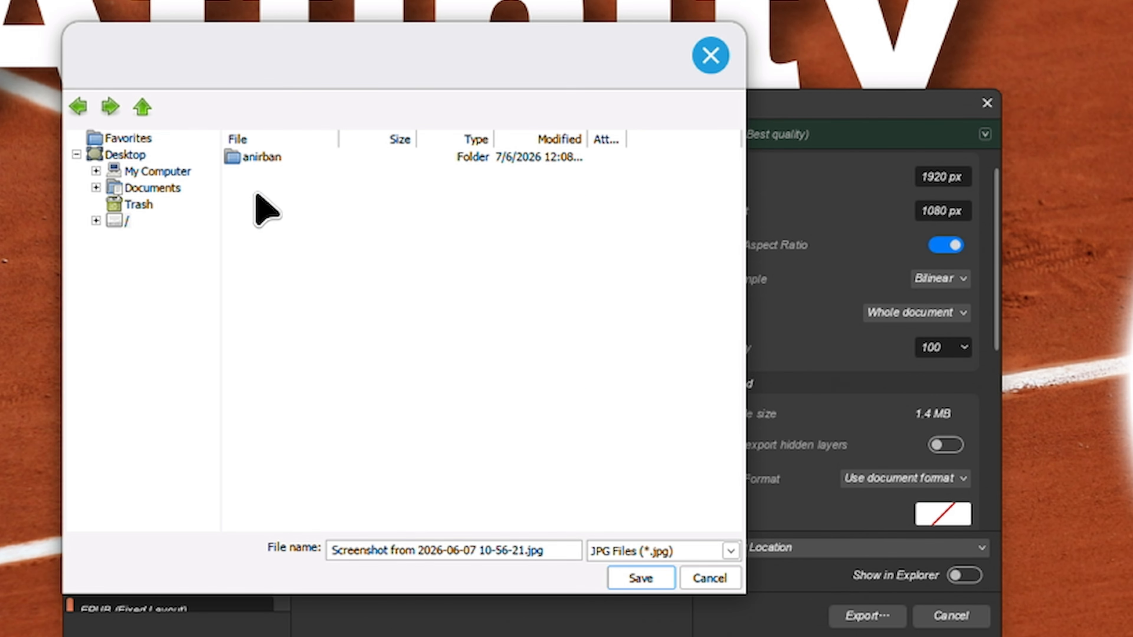
double_click(249, 159)
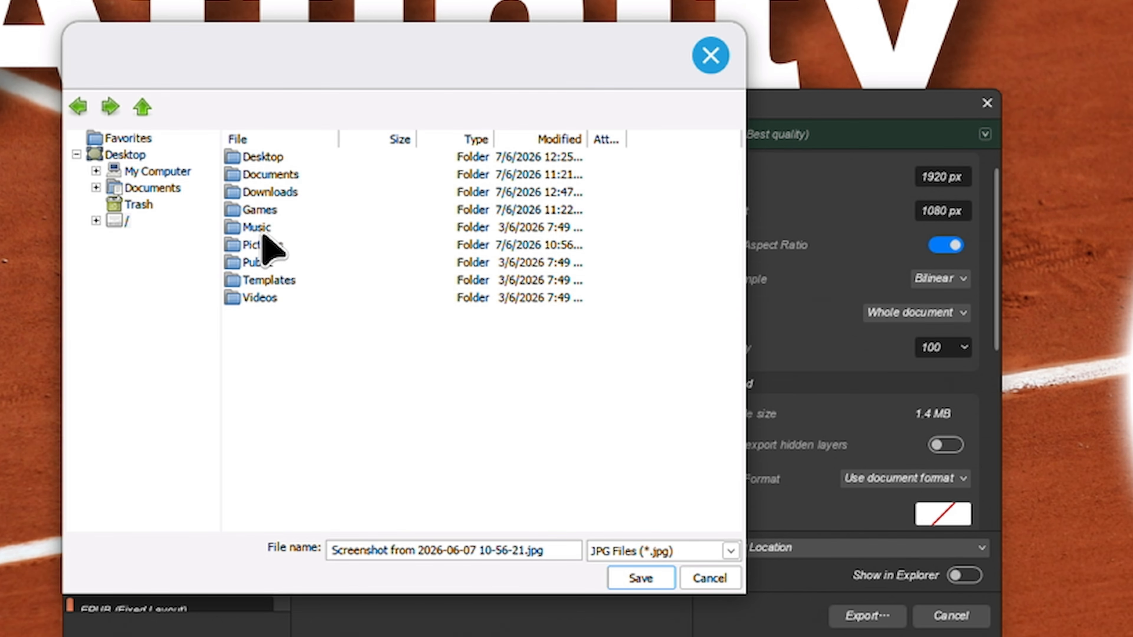
double_click(264, 245)
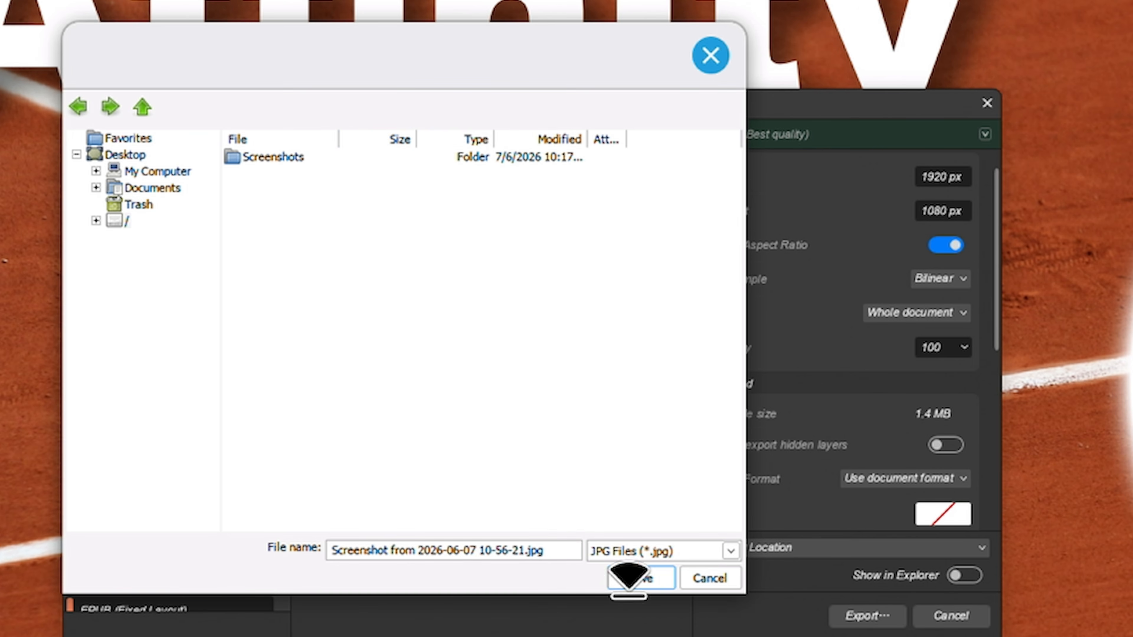
left_click(640, 577)
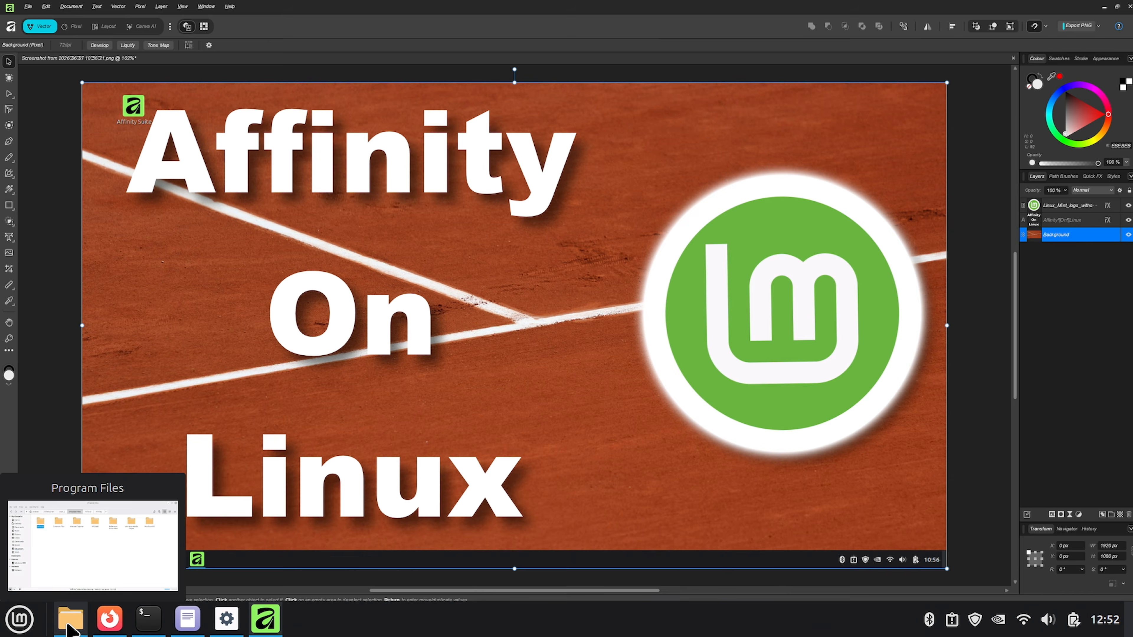
left_click(69, 629)
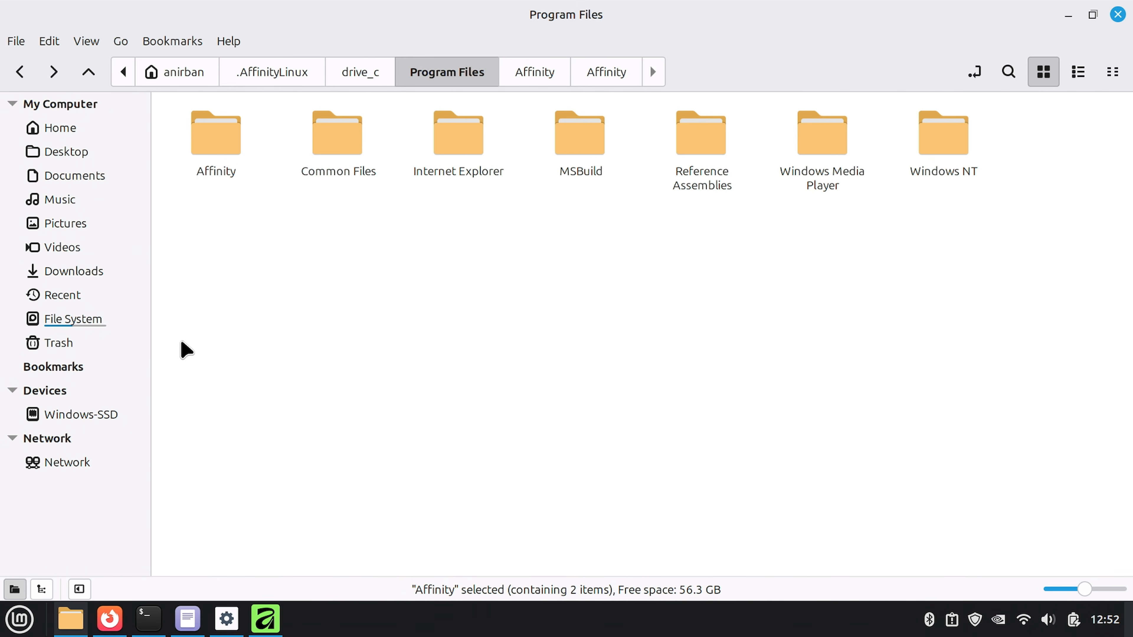
left_click(67, 223)
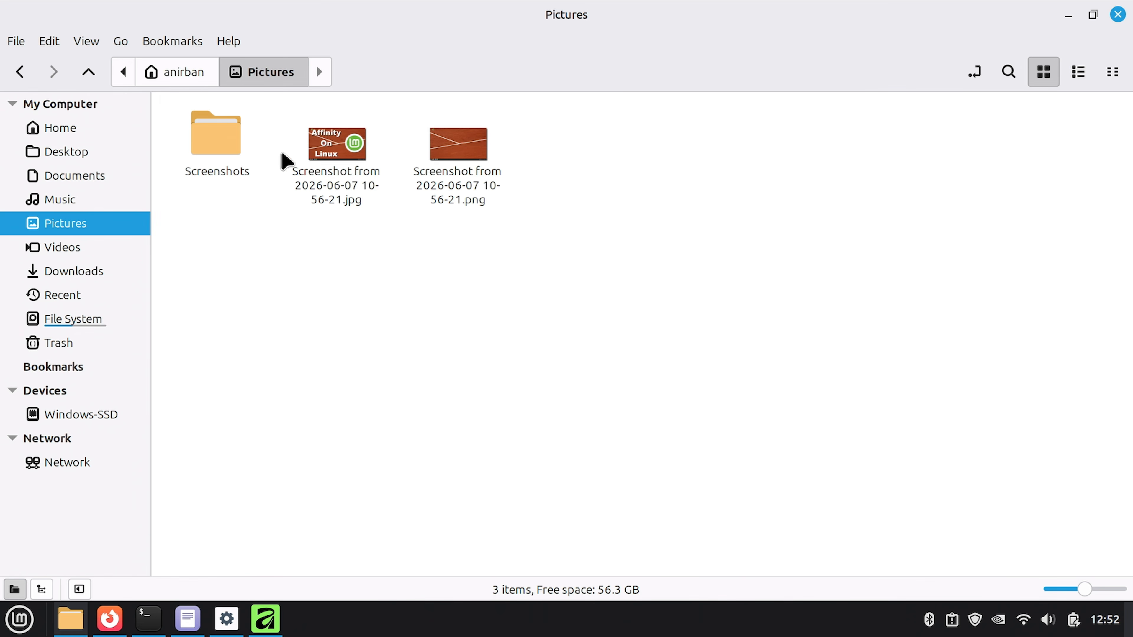
double_click(336, 179)
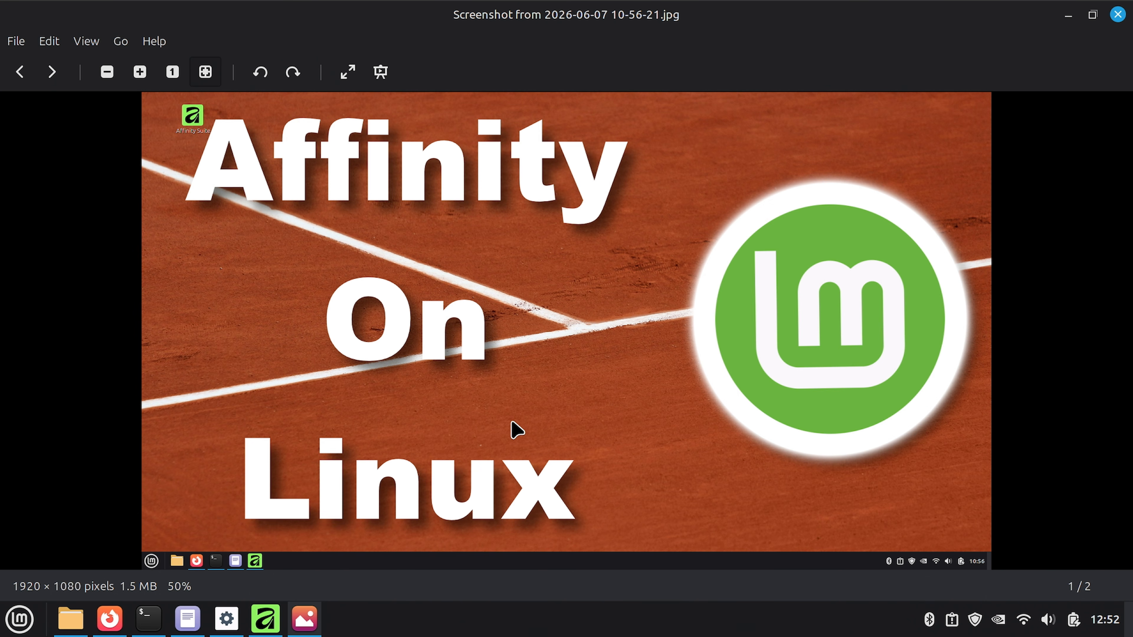
mouse_move(272, 618)
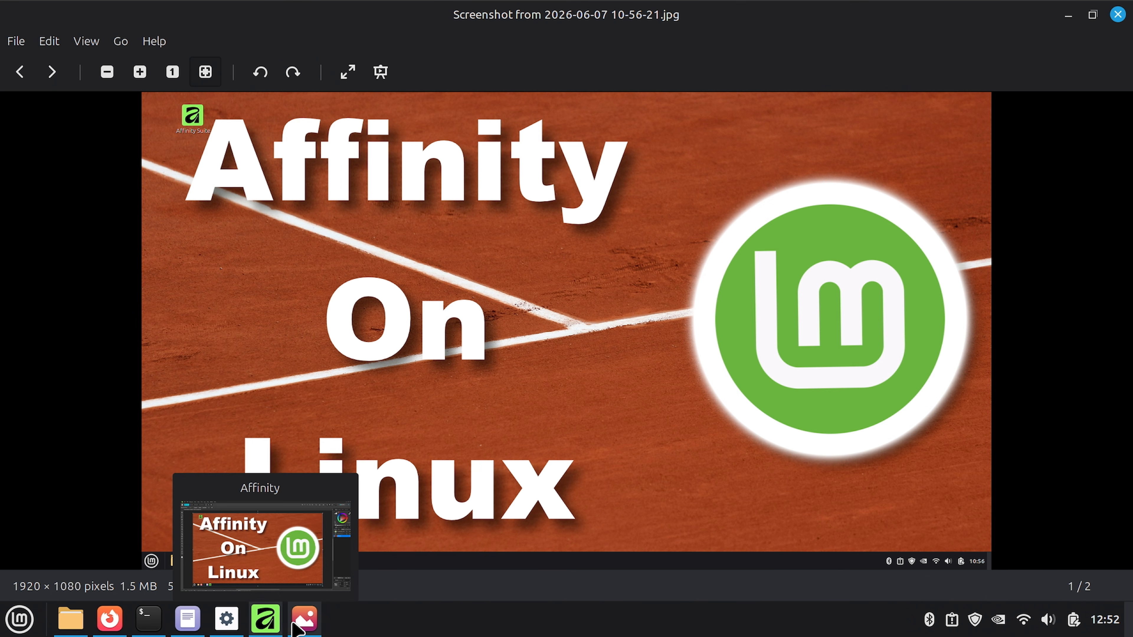